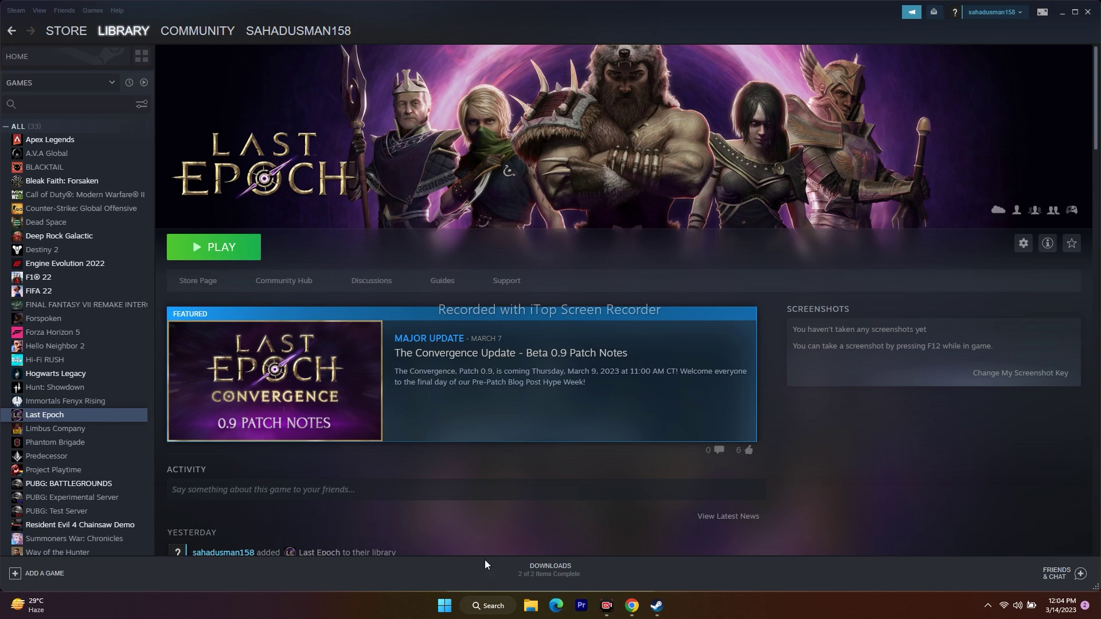
Show the computer's power options and dismiss them without choosing one.
left_click(444, 605)
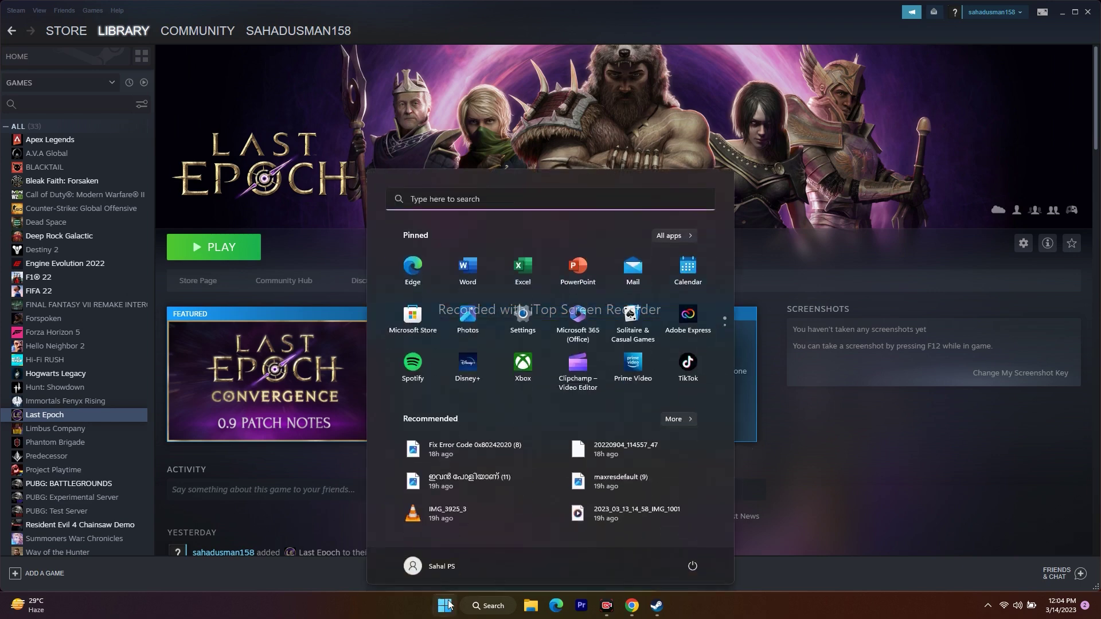
left_click(690, 570)
left_click(755, 596)
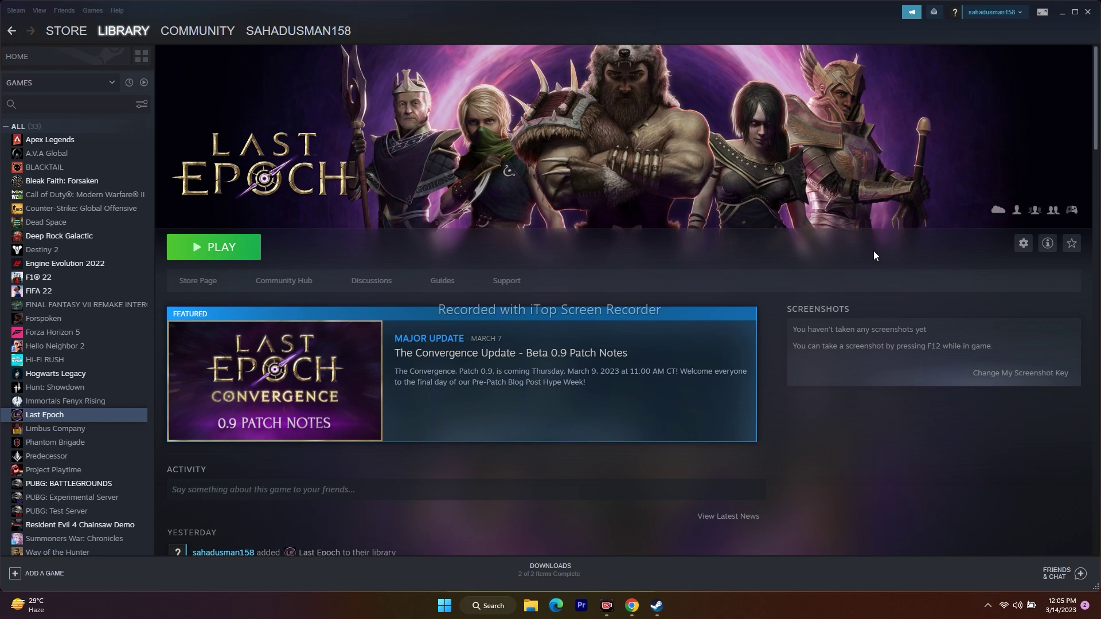
Verify the integrity of Last Epoch's local game files and close the game's properties.
right_click(74, 414)
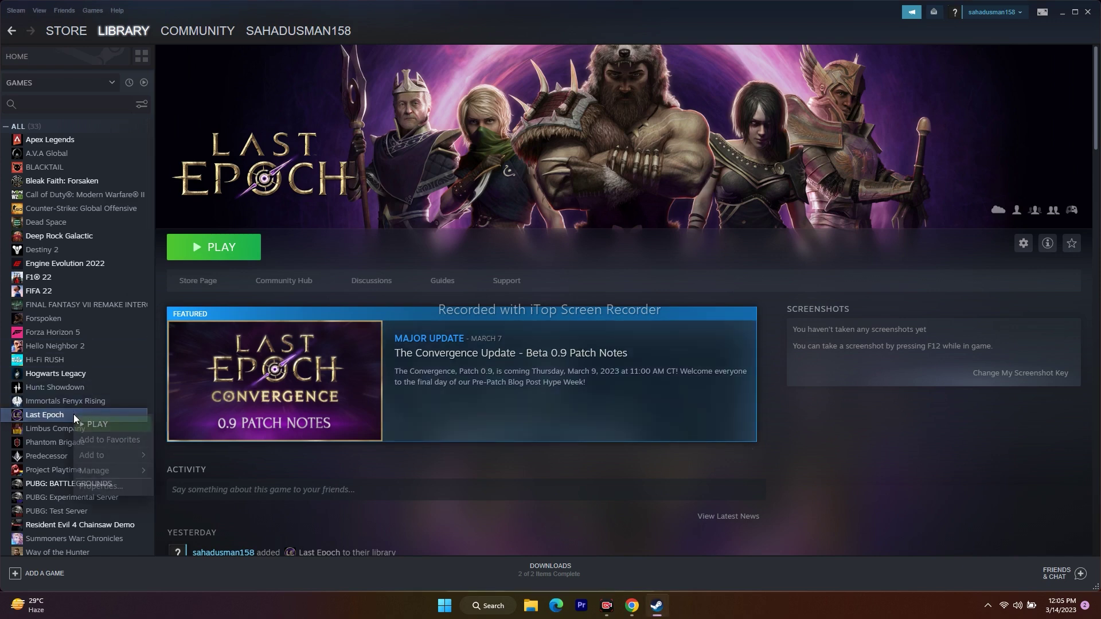
left_click(91, 485)
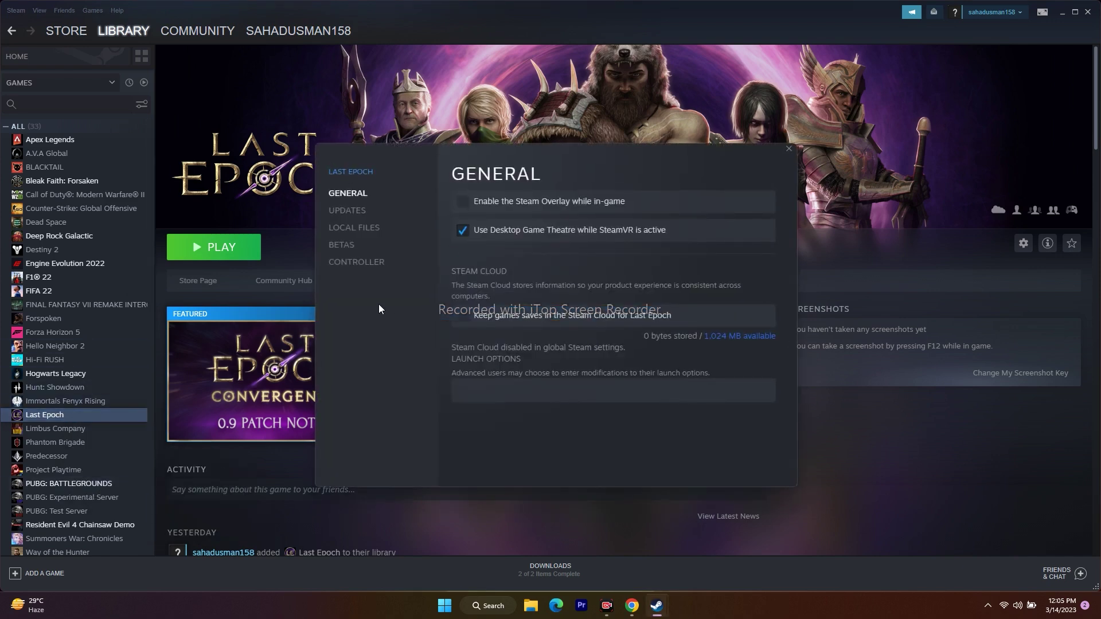
left_click(354, 227)
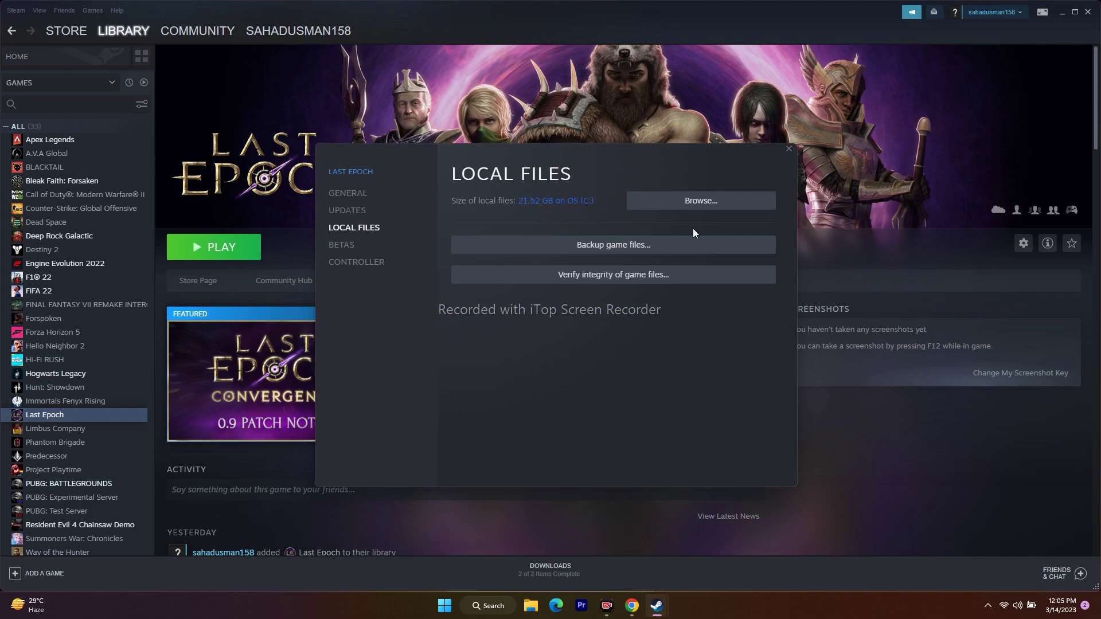
left_click(611, 274)
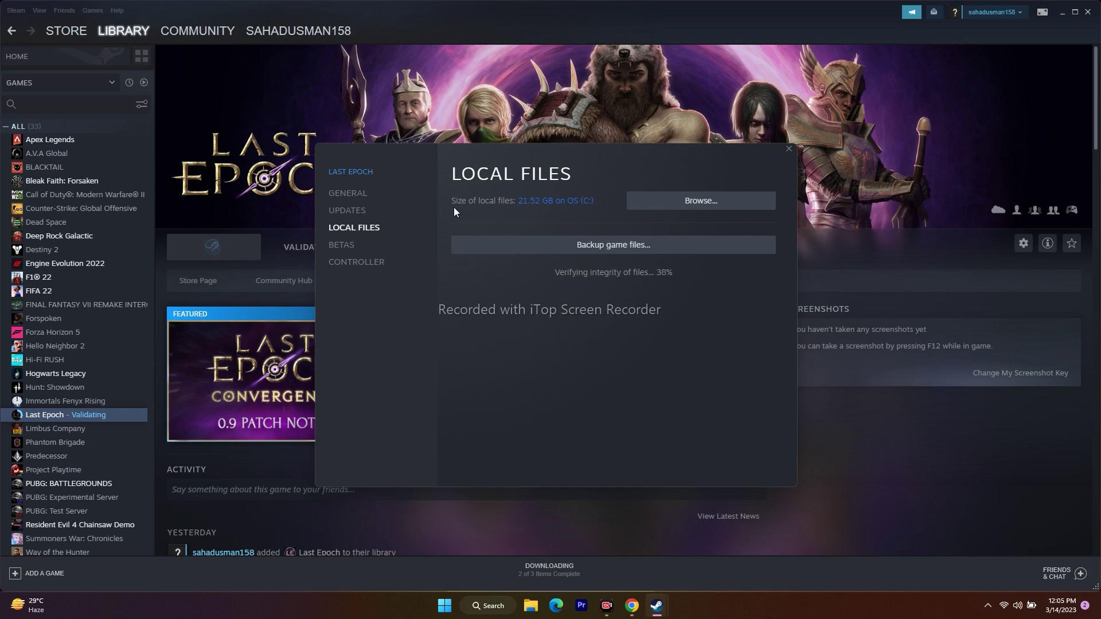
key("Escape")
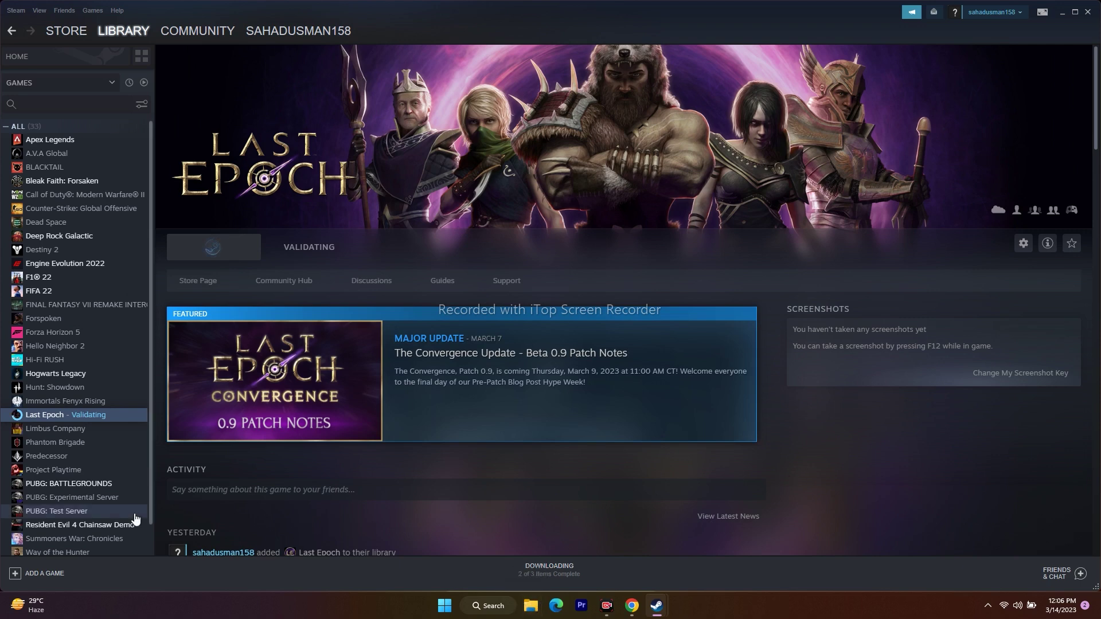
Browse to Last Epoch's installation folder from its local files properties and locate the Last Epoch application.
right_click(59, 416)
left_click(81, 469)
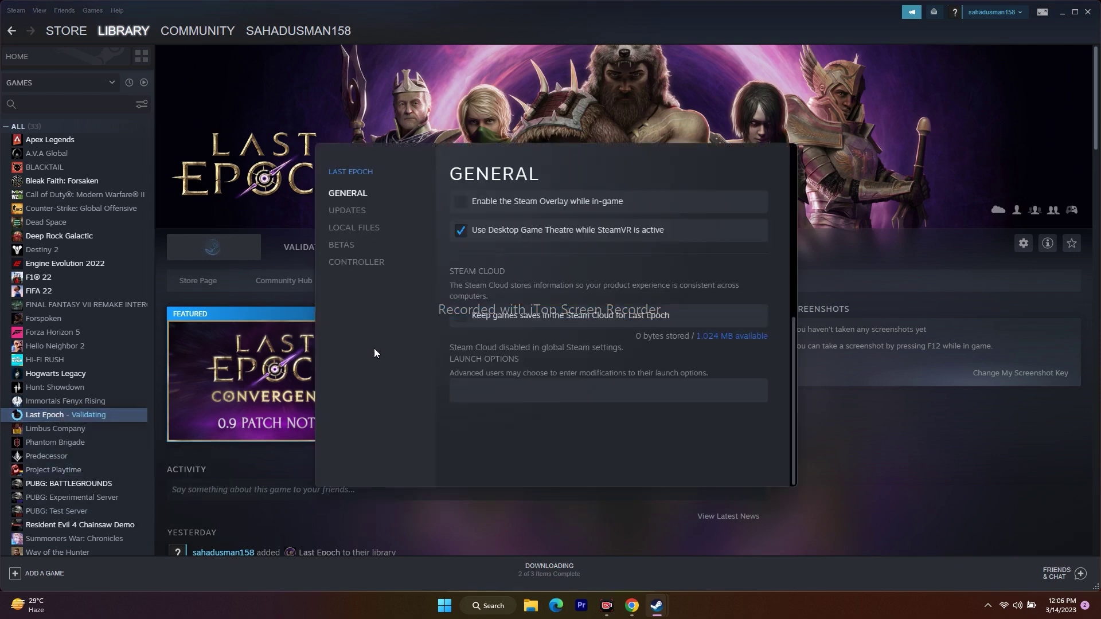
left_click(357, 230)
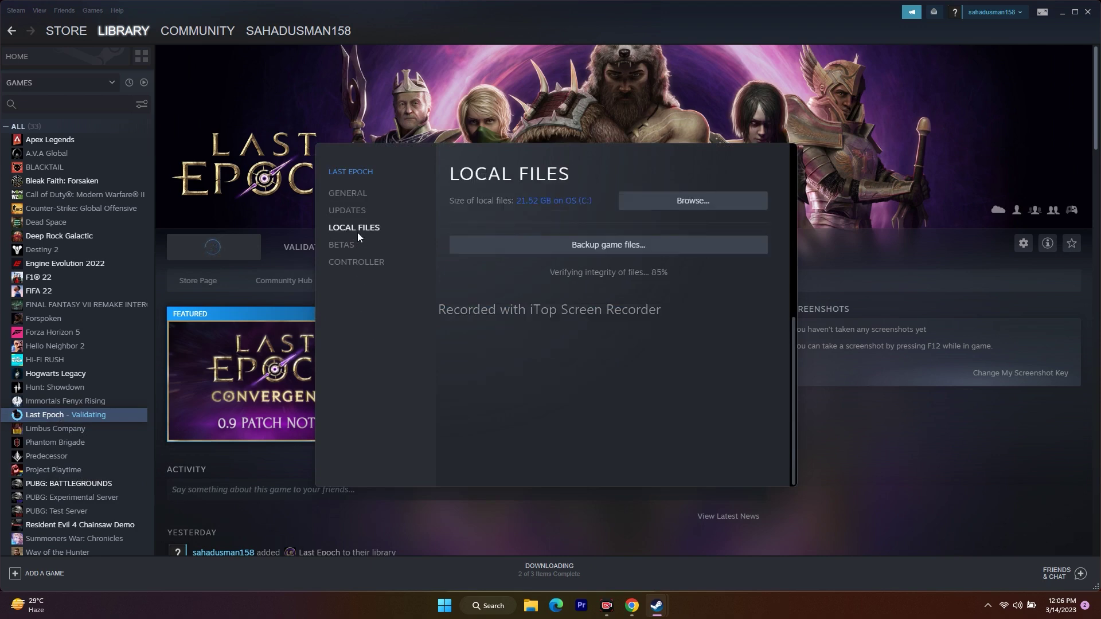
left_click(701, 203)
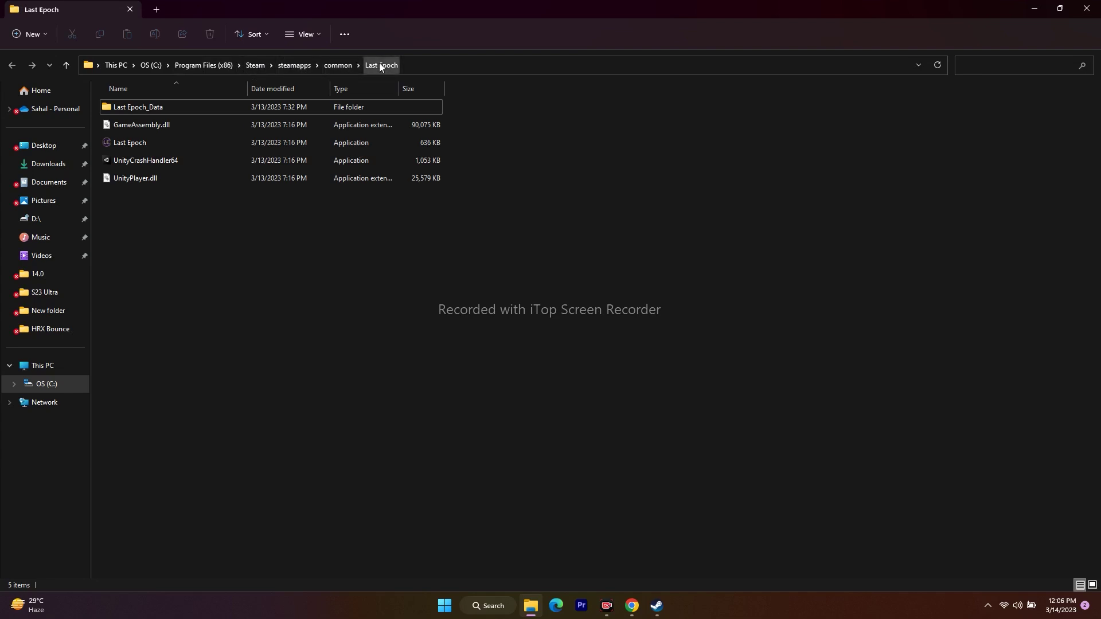
left_click(128, 144)
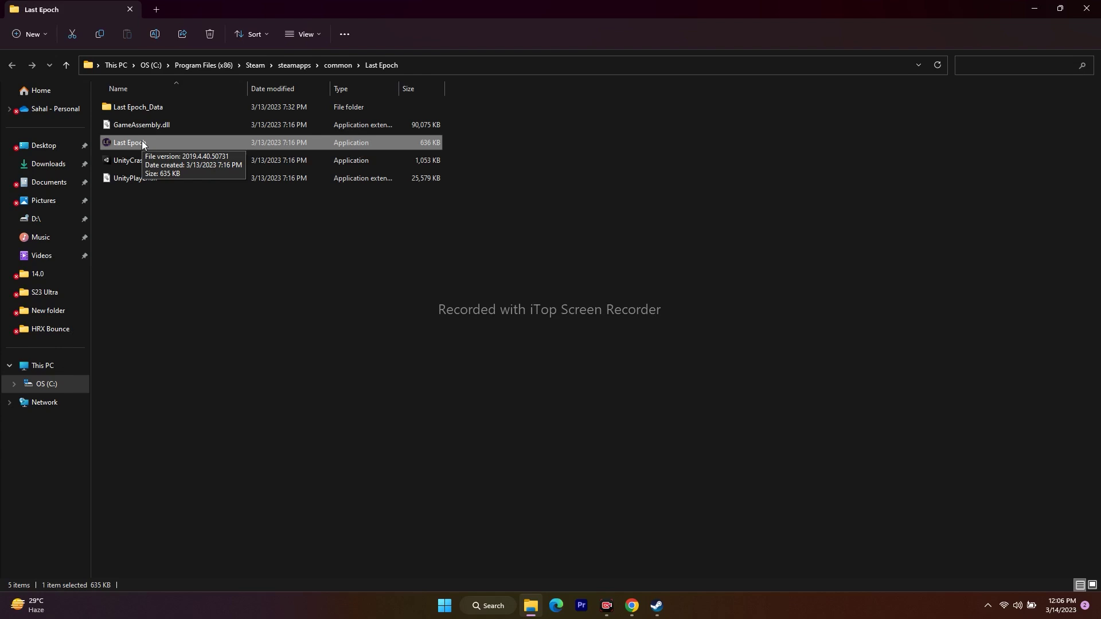
left_click(497, 365)
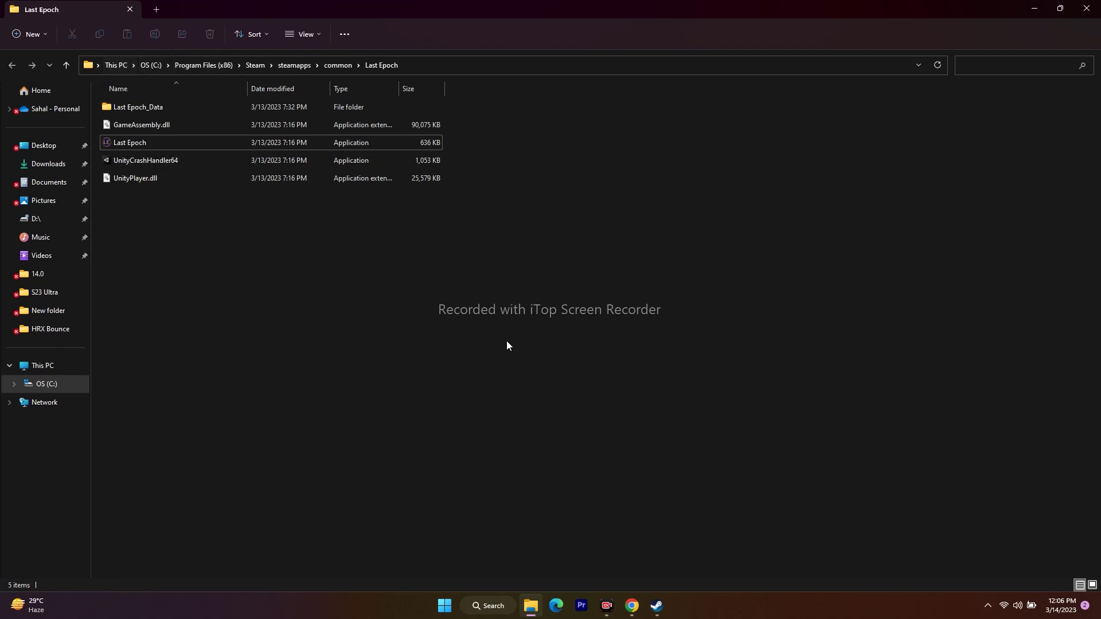
Set the Last Epoch application to run as an administrator in its compatibility properties and apply the change.
right_click(133, 143)
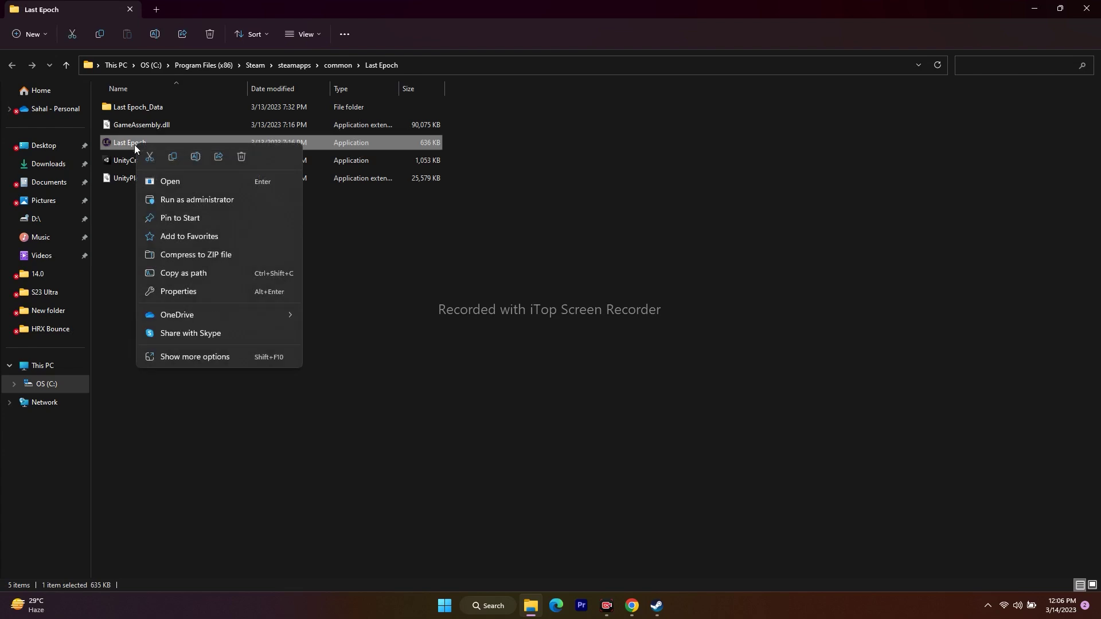
left_click(175, 353)
left_click(222, 341)
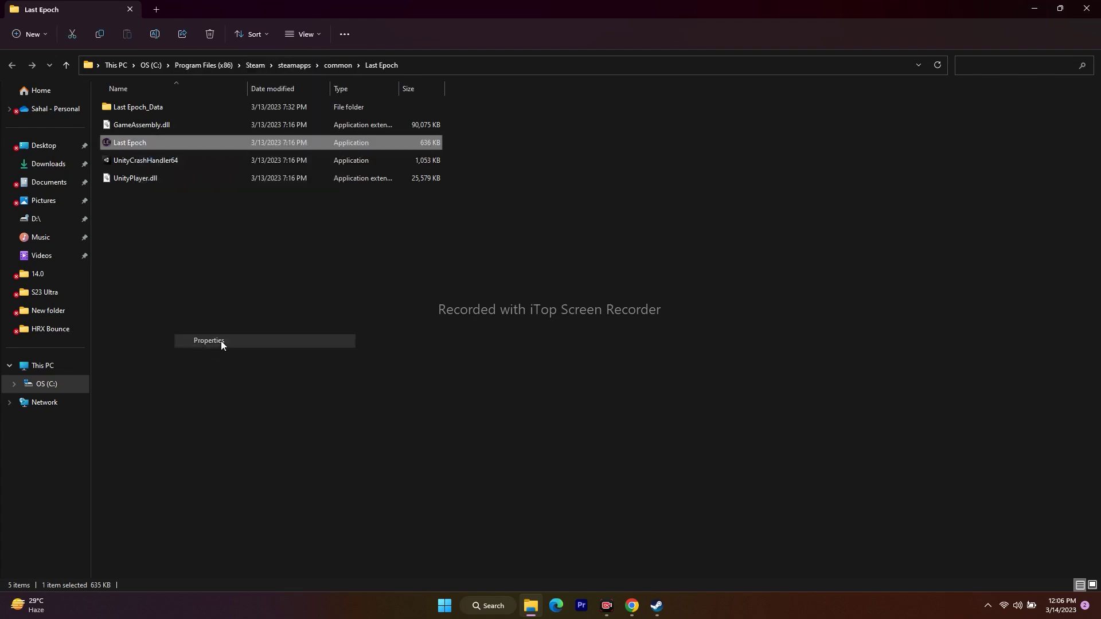
left_click(229, 299)
left_click_drag(288, 276, 739, 123)
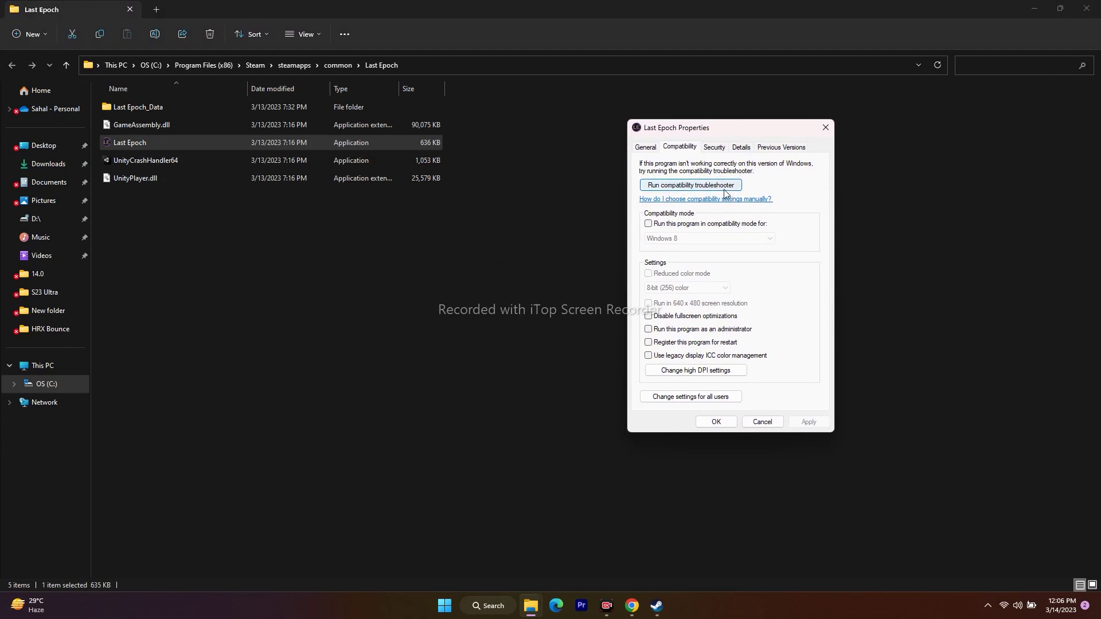
left_click(649, 330)
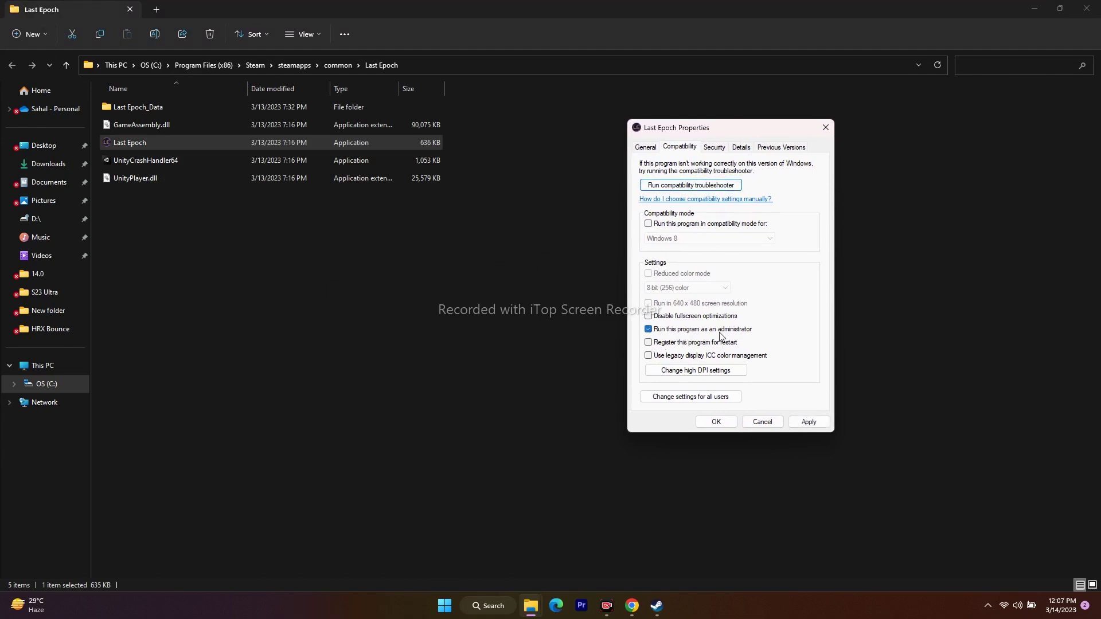
left_click(809, 422)
left_click(716, 422)
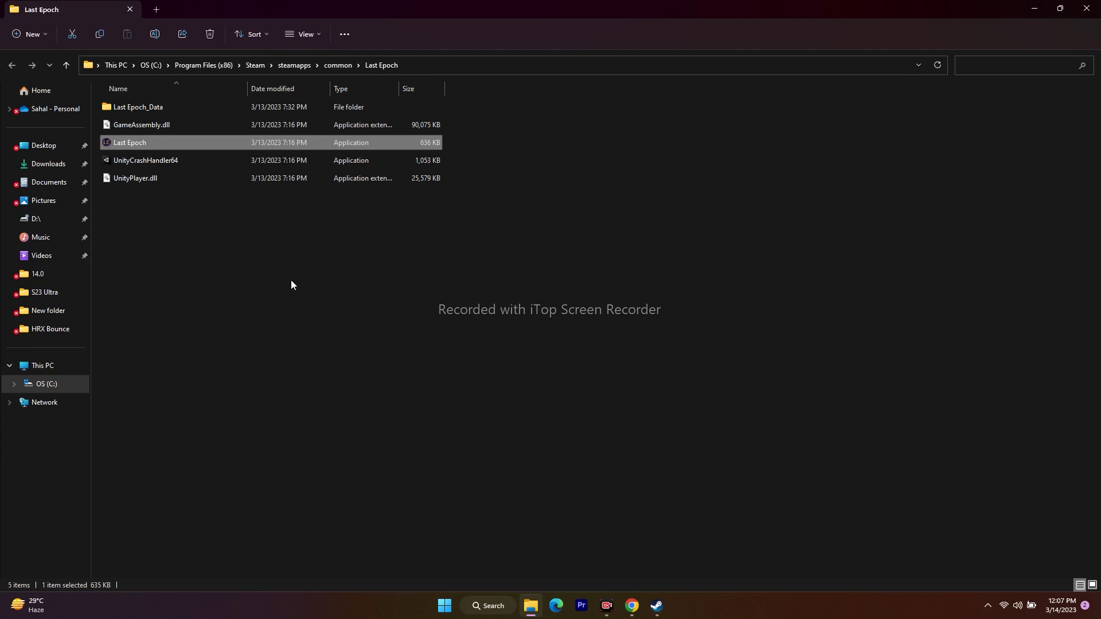
Set the Last Epoch application to run in compatibility mode for Windows 7 and apply it.
right_click(140, 144)
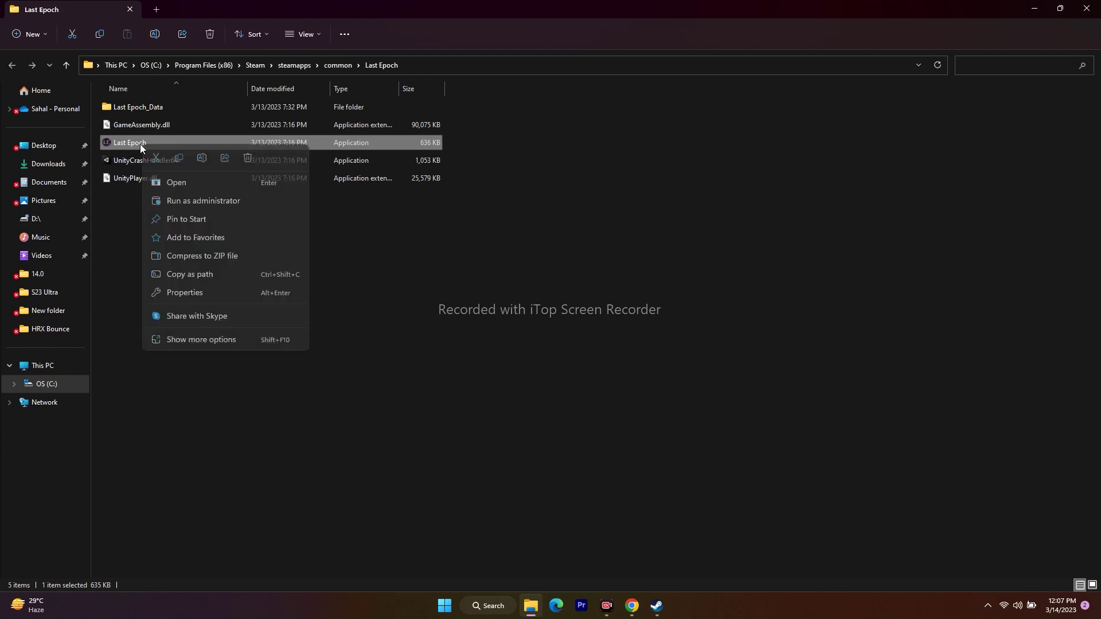
left_click(184, 357)
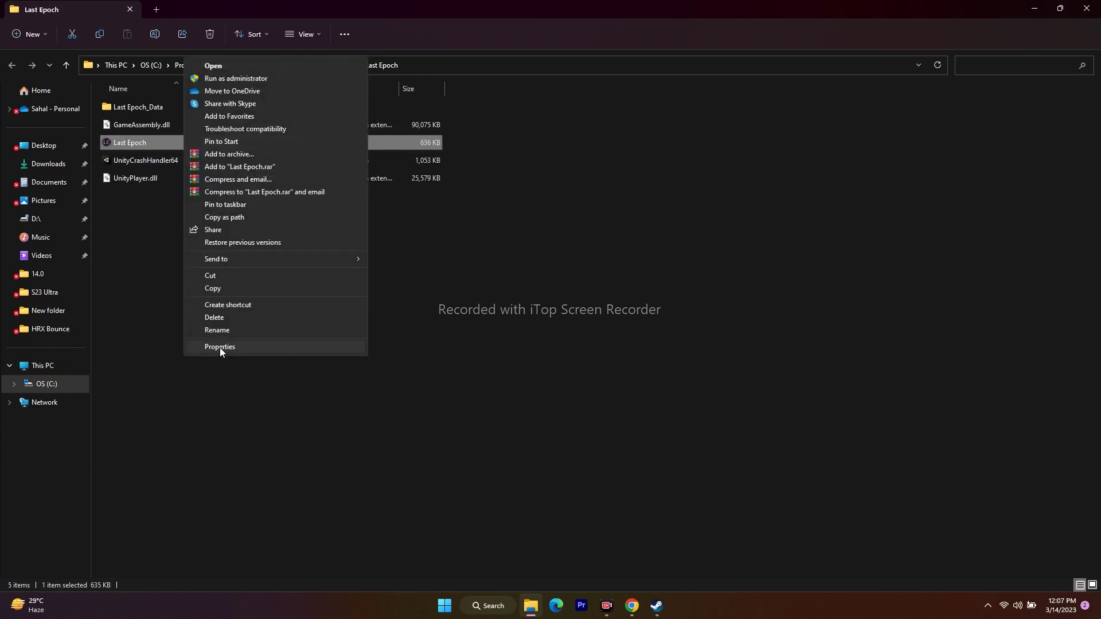
left_click(220, 347)
left_click(241, 300)
left_click_drag(285, 287, 597, 101)
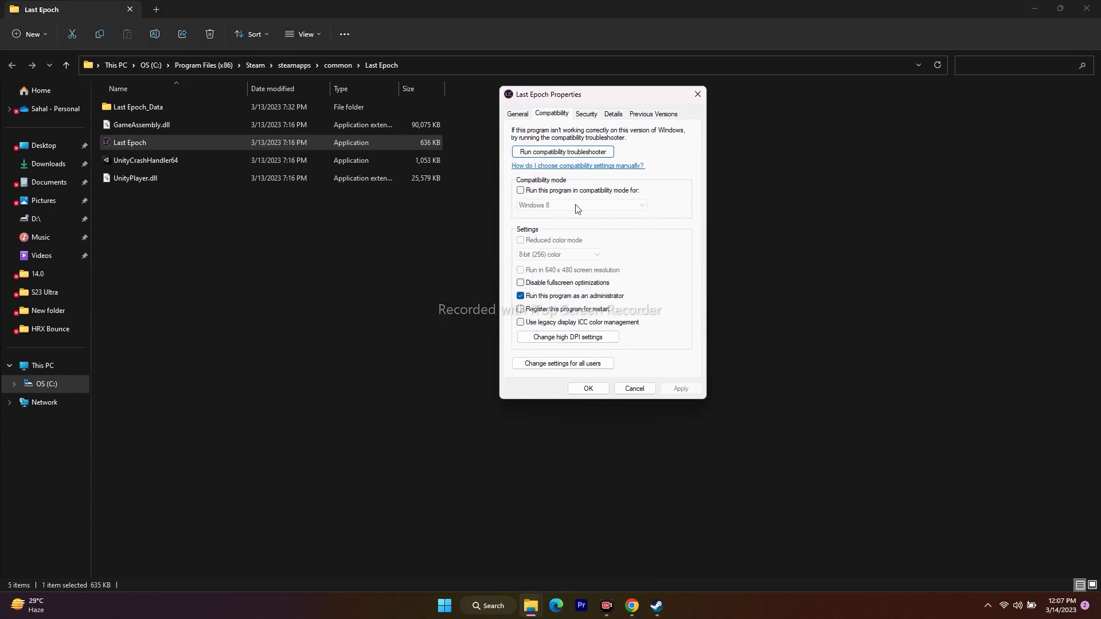
left_click(521, 191)
left_click(550, 206)
left_click(554, 224)
left_click(680, 390)
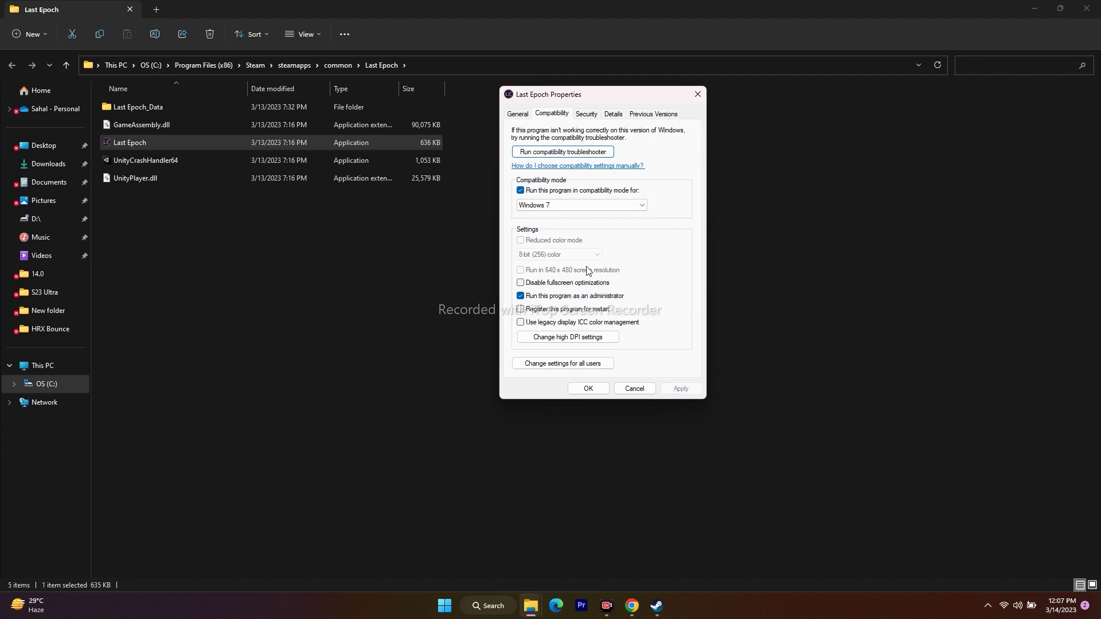
Change the application's compatibility mode to Windows 8 and apply it.
left_click(555, 206)
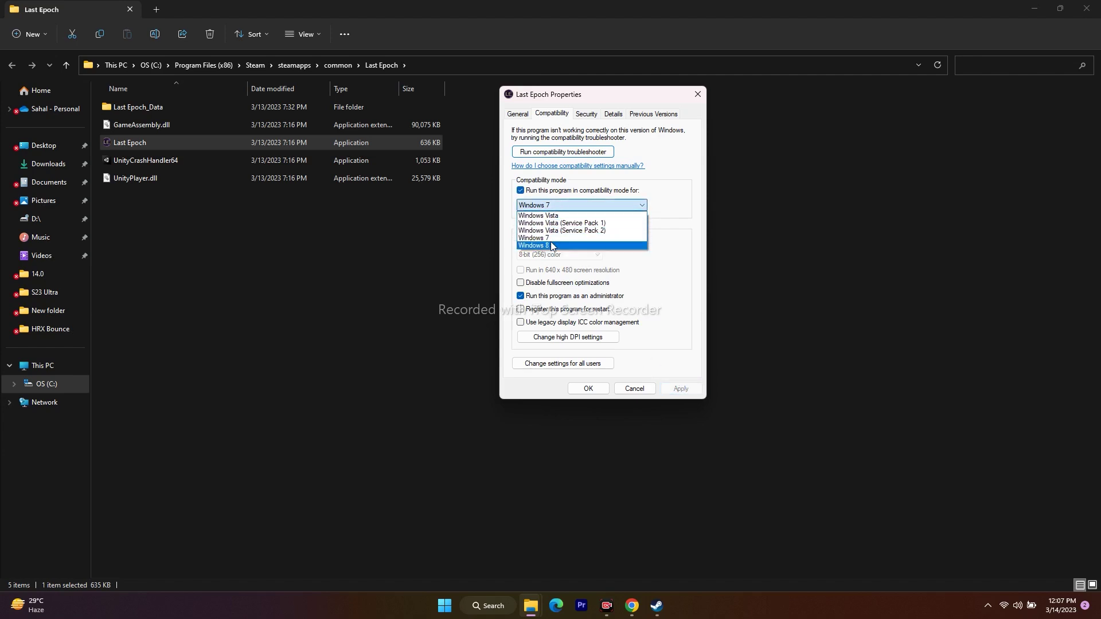
left_click(545, 245)
left_click(681, 389)
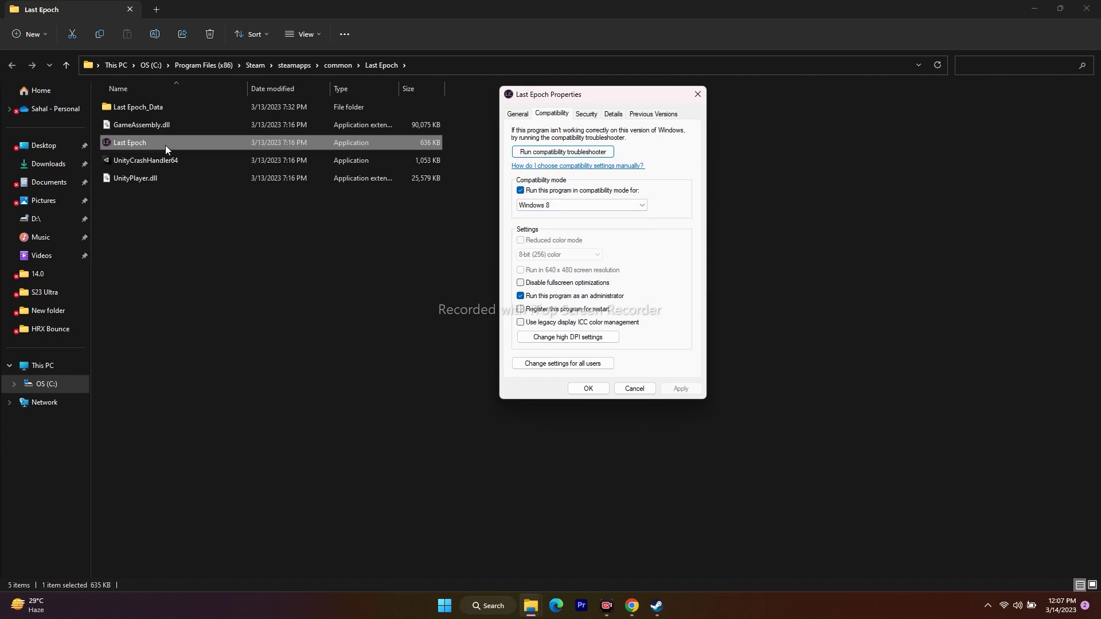
Turn off compatibility mode for the Last Epoch application, apply the change and close its properties.
left_click(521, 192)
left_click(521, 191)
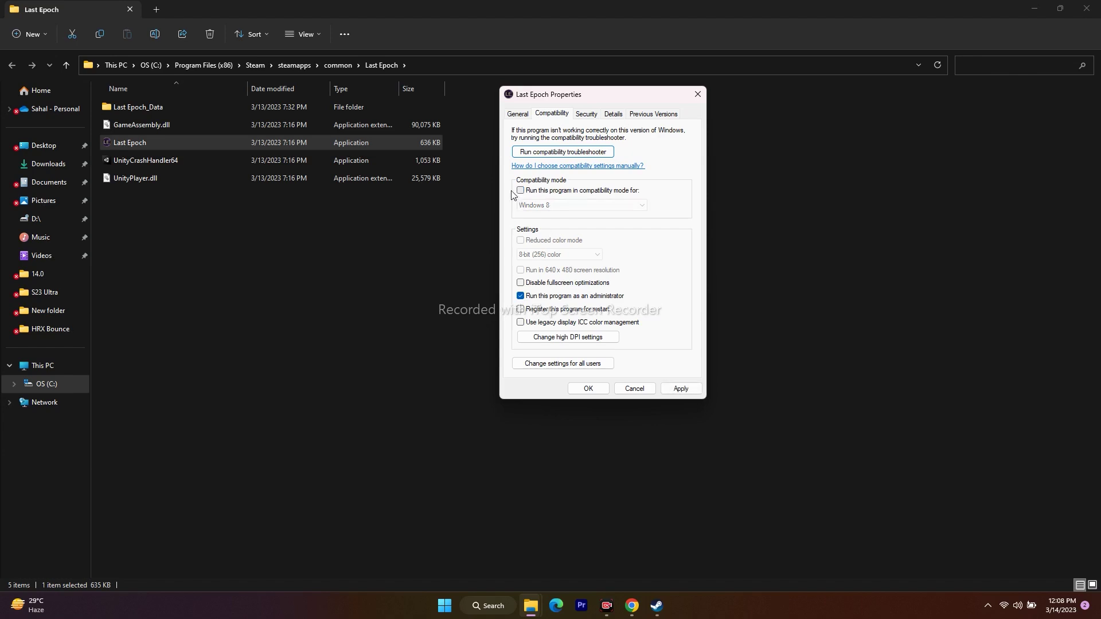
left_click(680, 389)
left_click(589, 388)
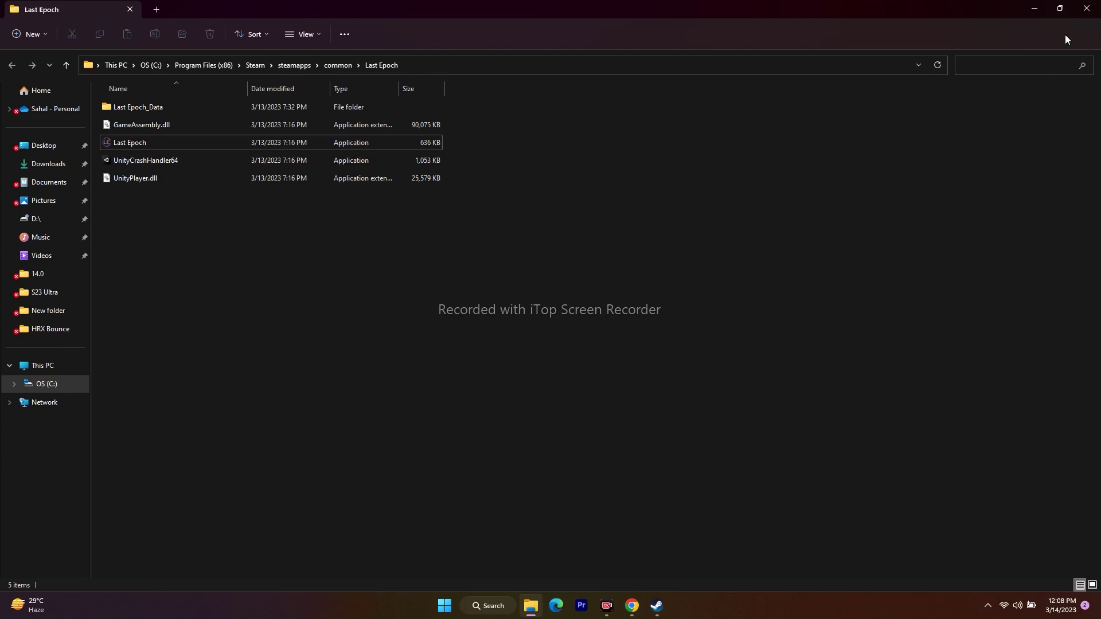
Close the Last Epoch folder and clear the Steam windows off the desktop.
left_click(1087, 8)
left_click(784, 150)
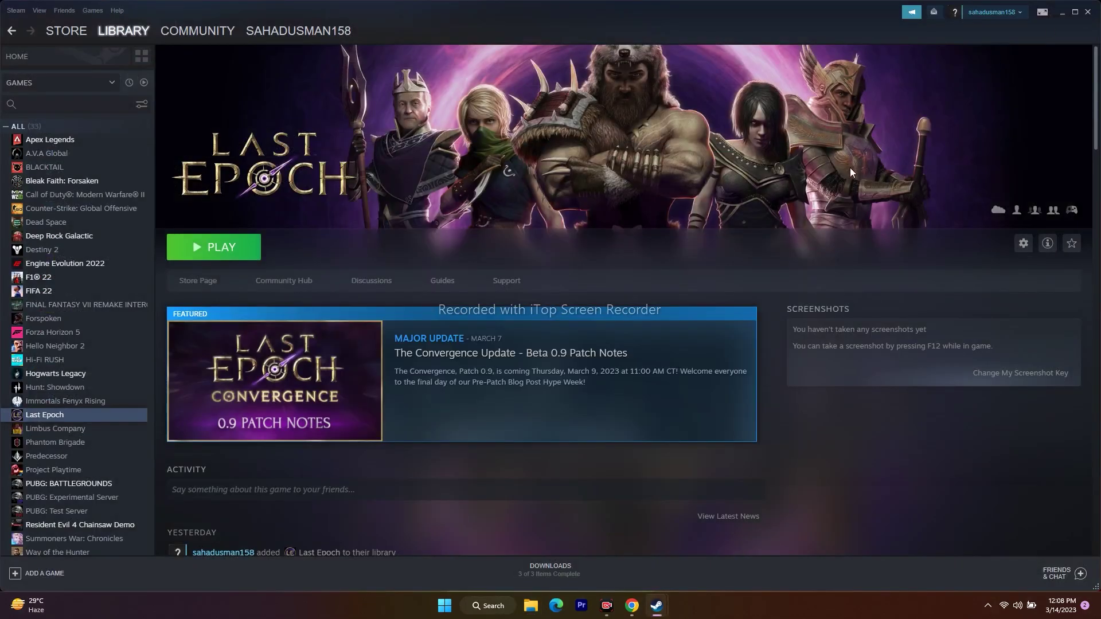
left_click(1064, 15)
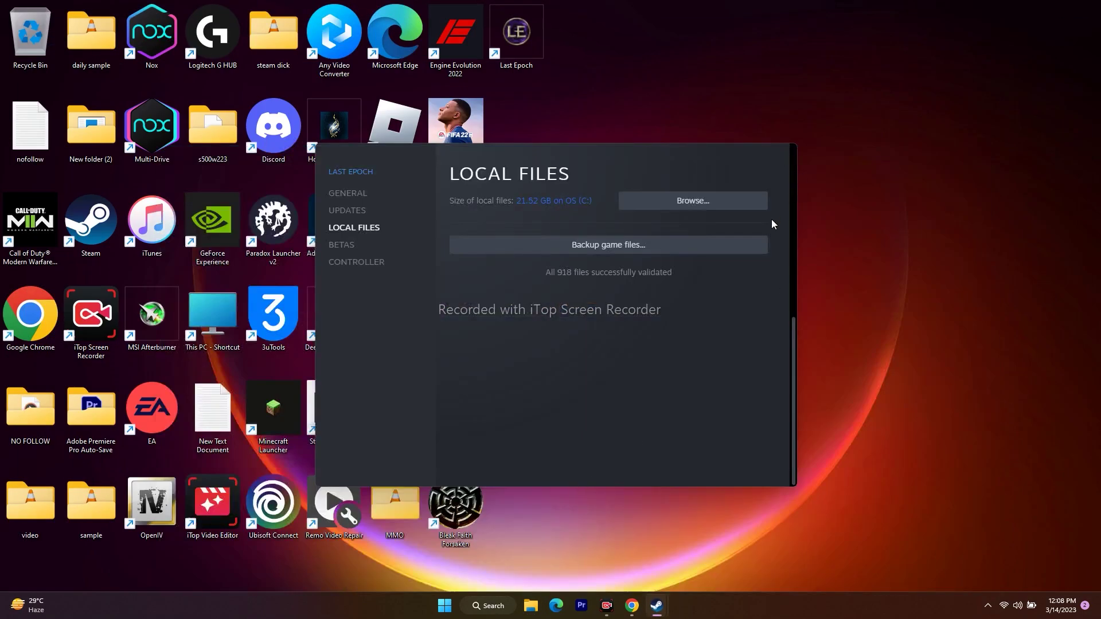
mouse_move(657, 605)
left_click(758, 504)
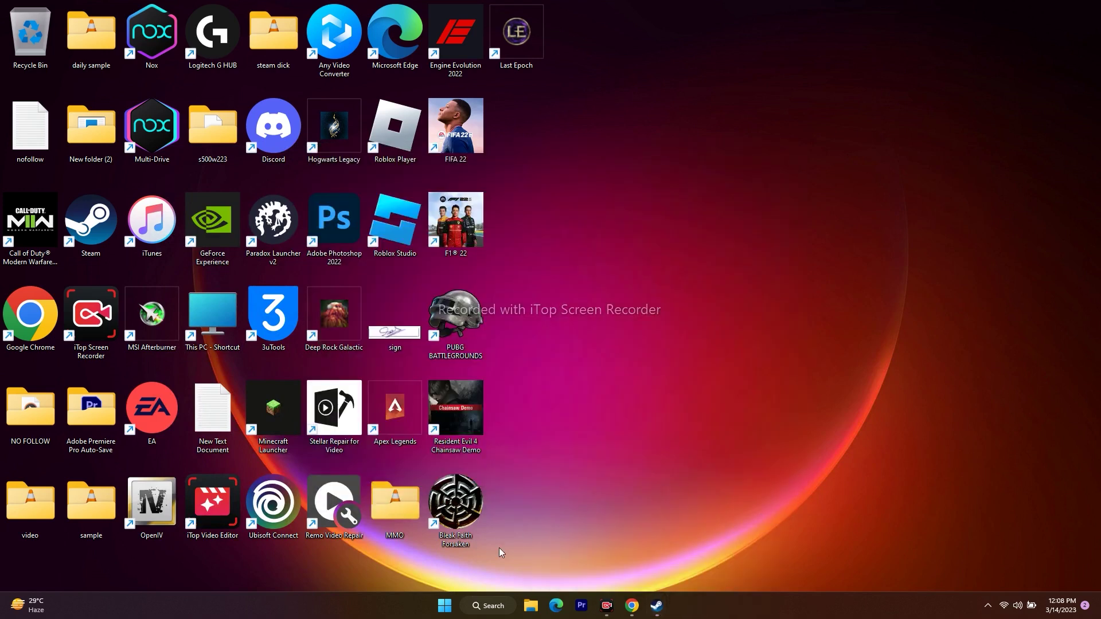
Open Windows Settings and go to Language & region under Time & language.
left_click(491, 605)
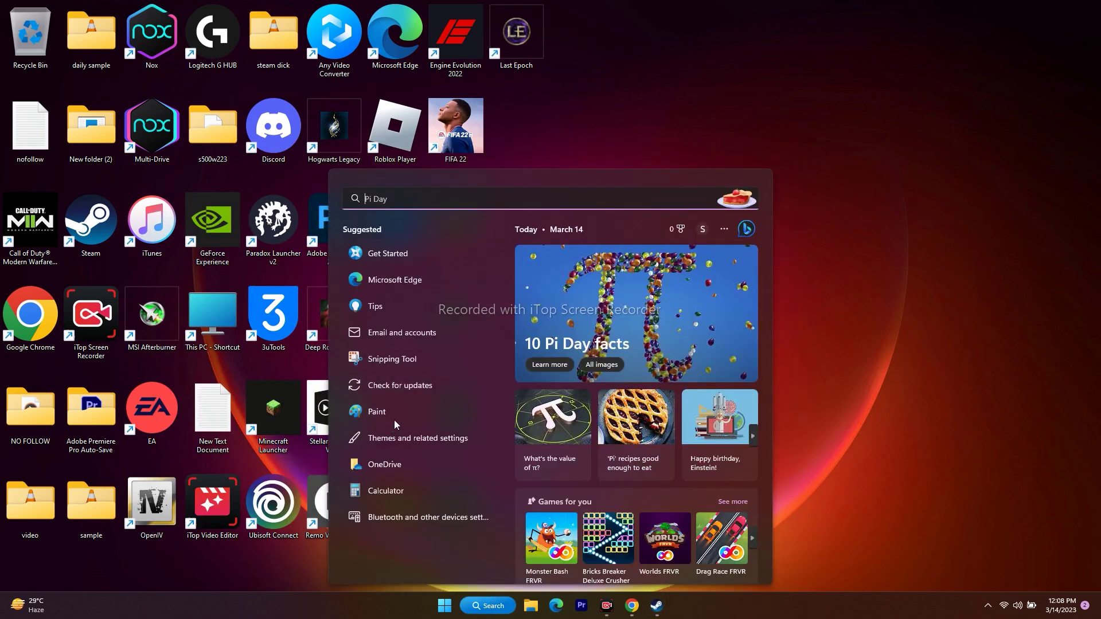
type("settings")
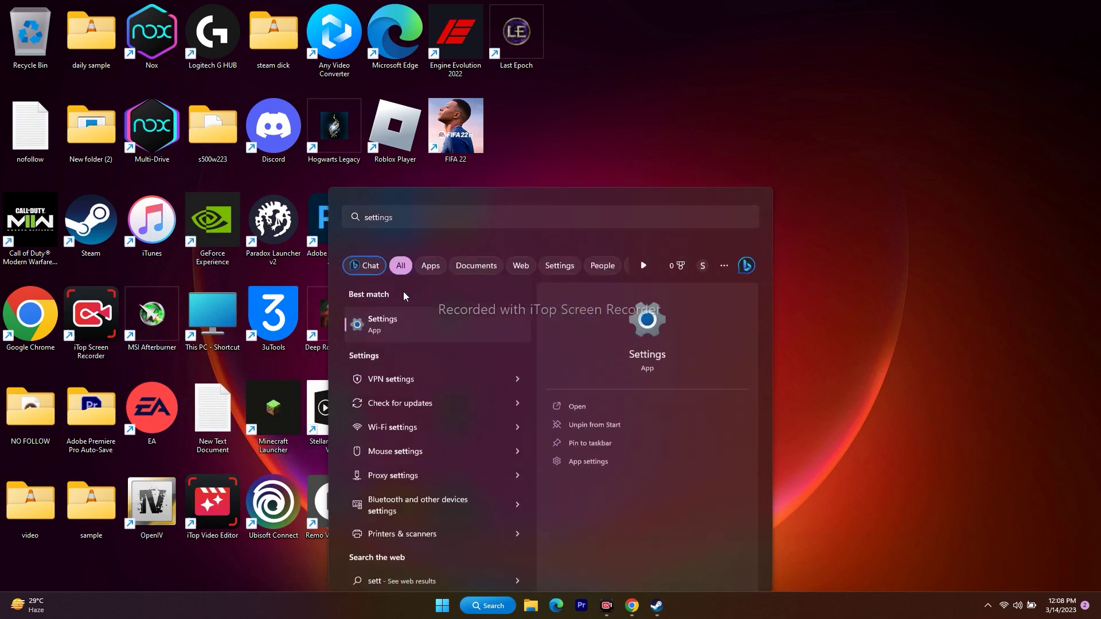
left_click(403, 290)
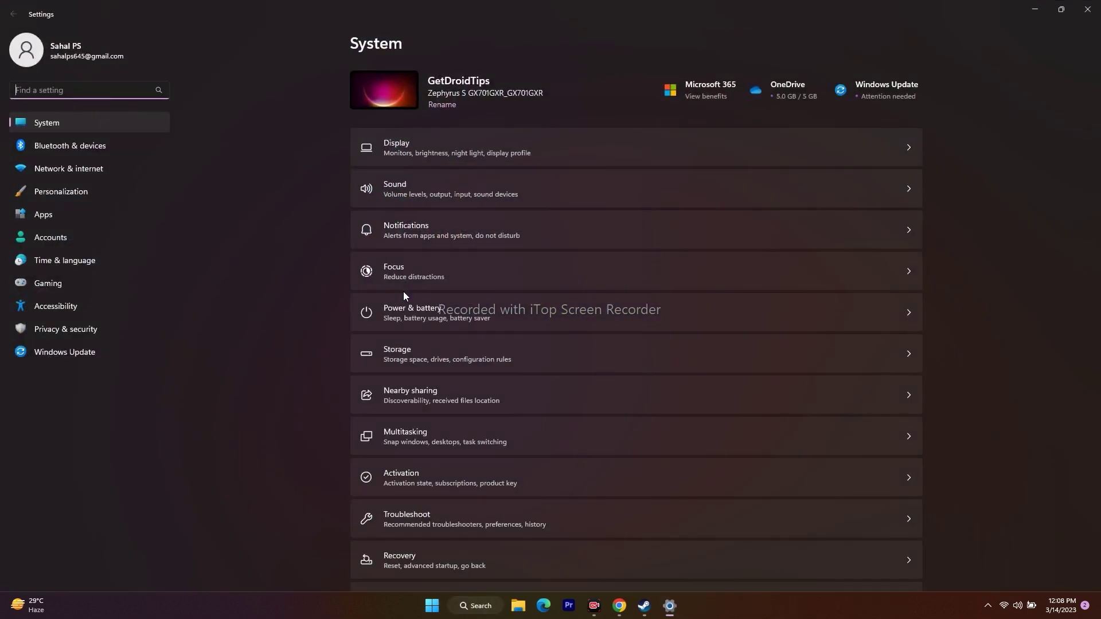
left_click(77, 260)
left_click(401, 180)
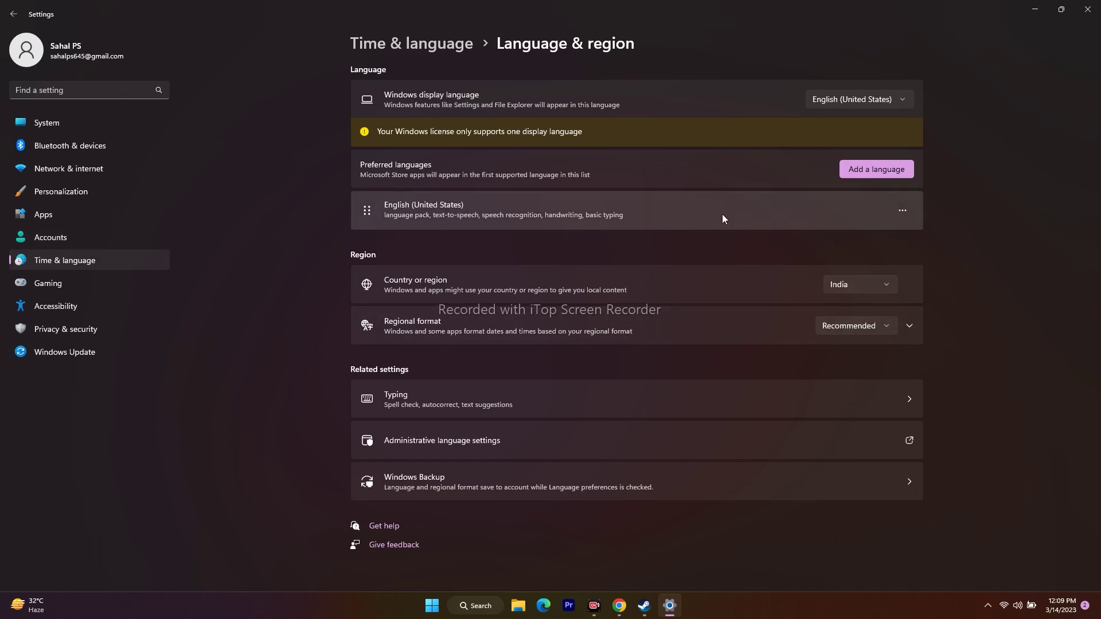
Search the languages available to install for "eng", look through the list for English (United States), and close Settings without adding one.
left_click(861, 171)
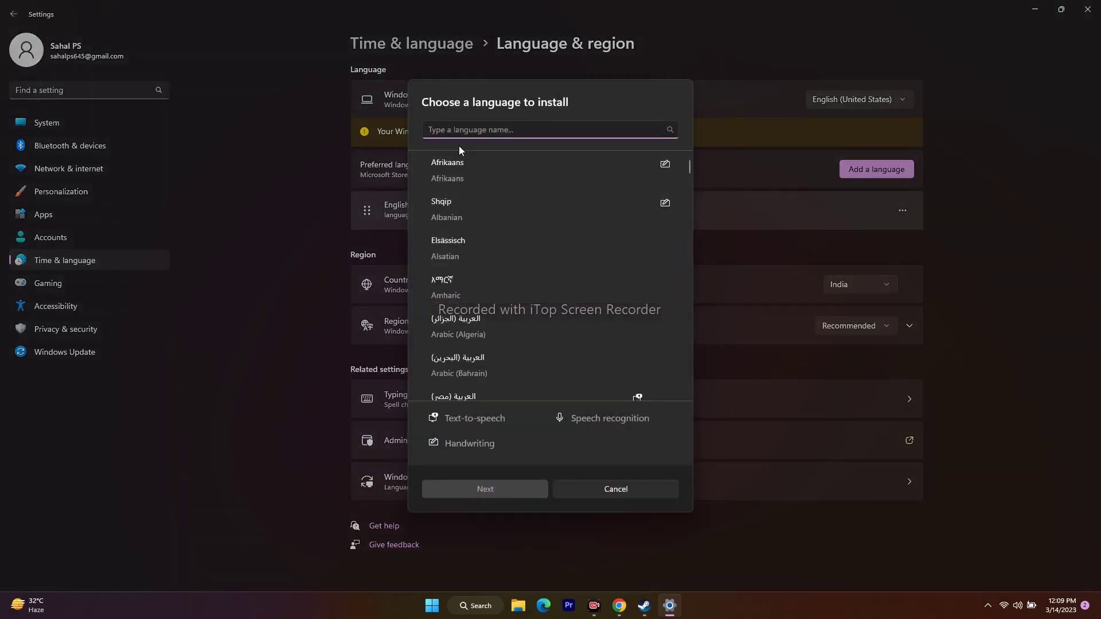
type("eng")
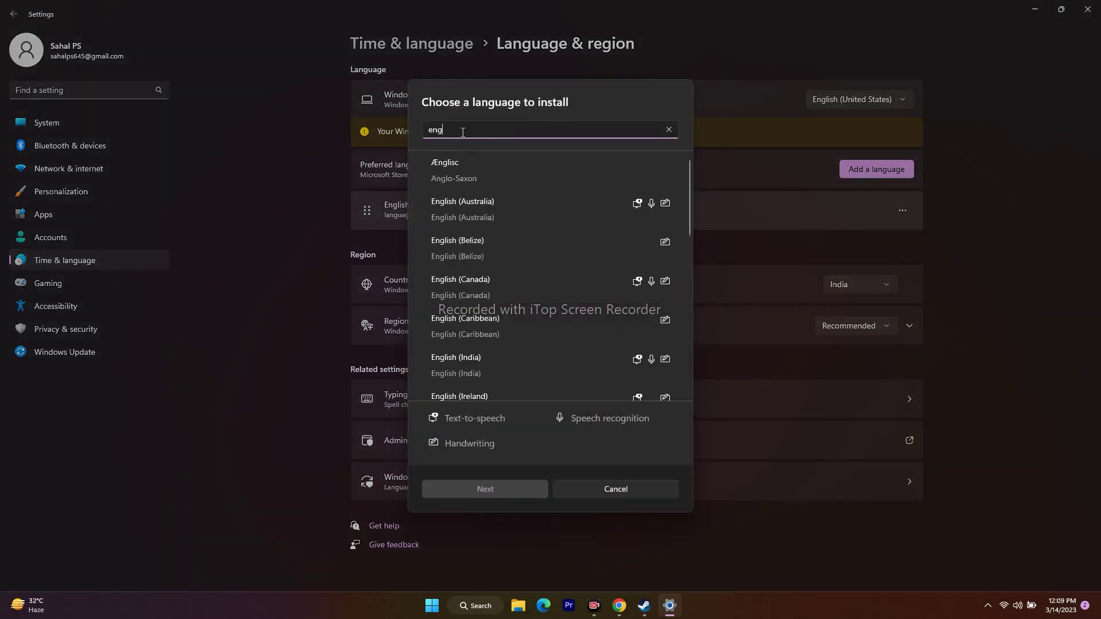
scroll(535, 253, "down", 2)
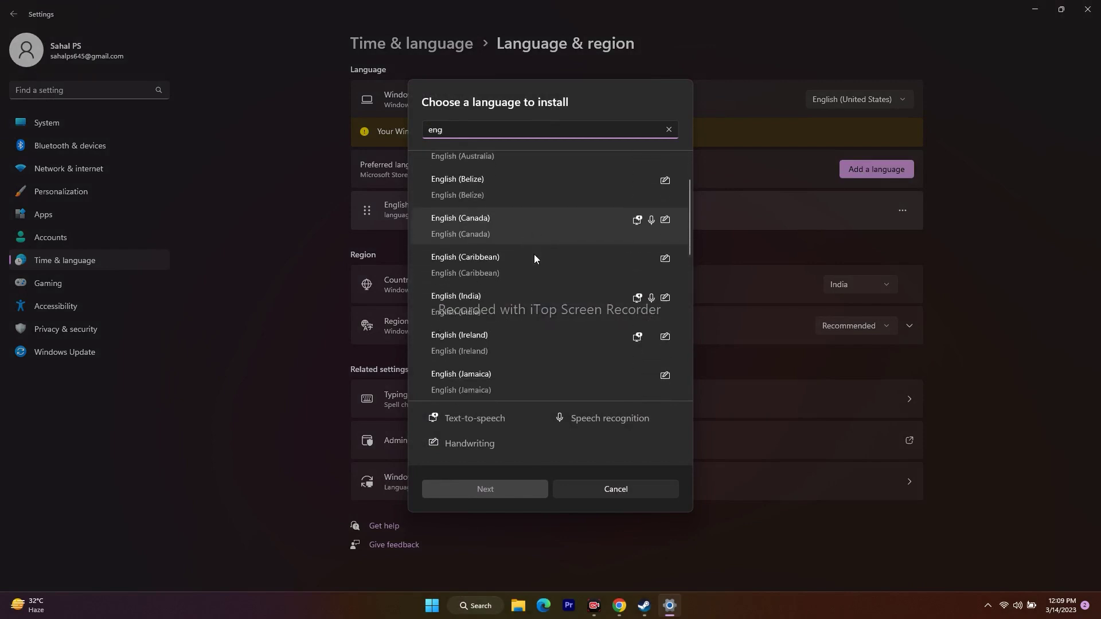
scroll(504, 261, "down", 5)
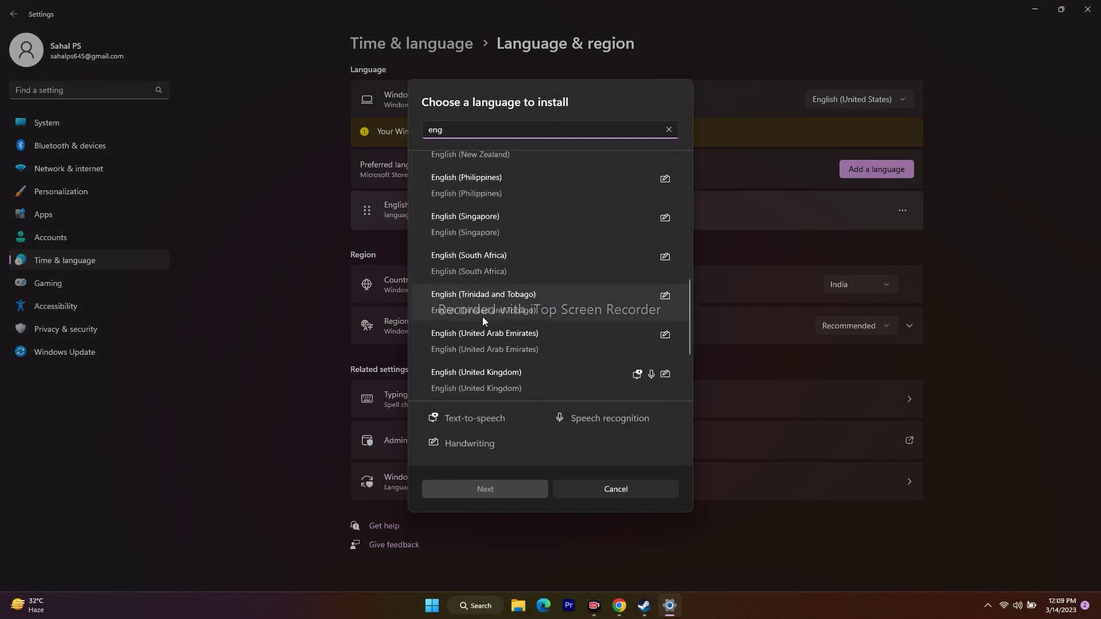
scroll(561, 268, "down", 2)
scroll(517, 273, "down", 1)
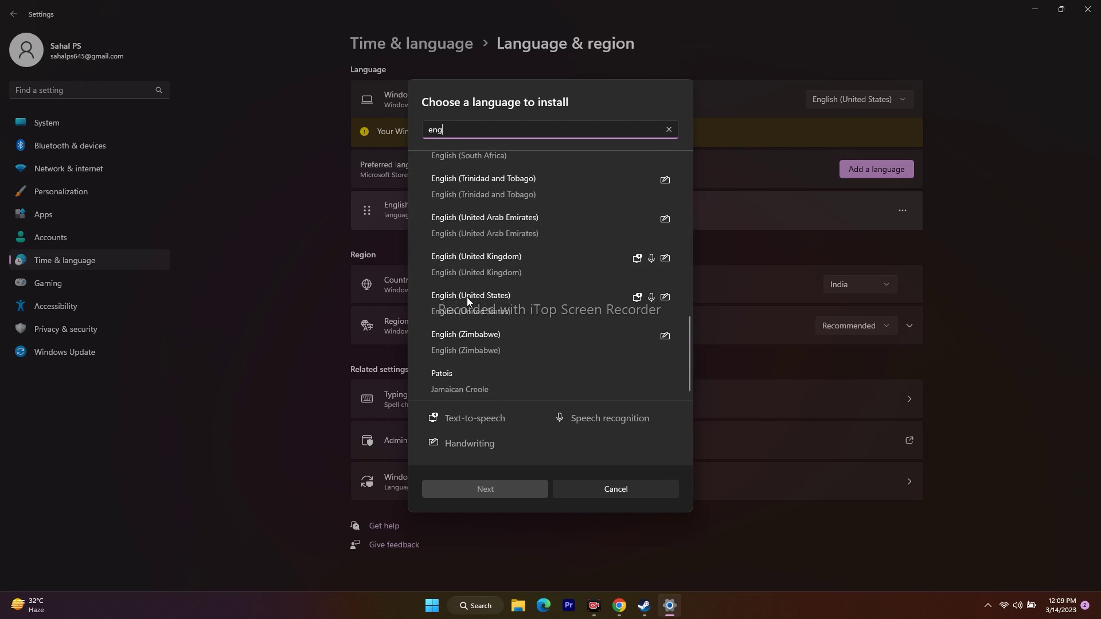
left_click(635, 487)
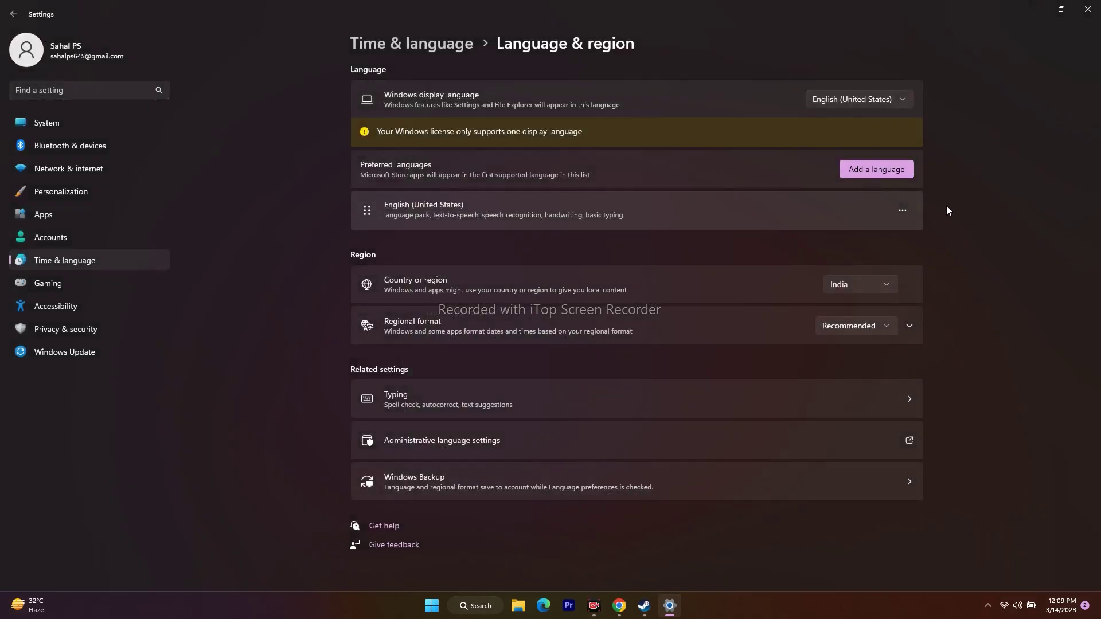
left_click(1090, 16)
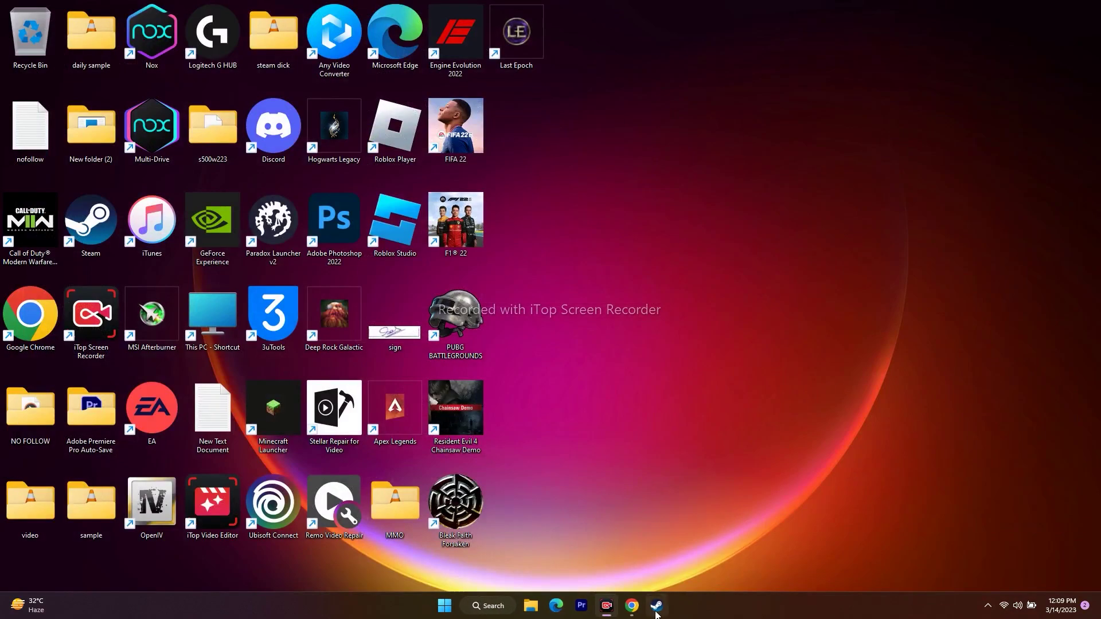
Look at Last Epoch's page in the Steam library and the Documents folder in File Explorer, then return to the desktop.
left_click(657, 609)
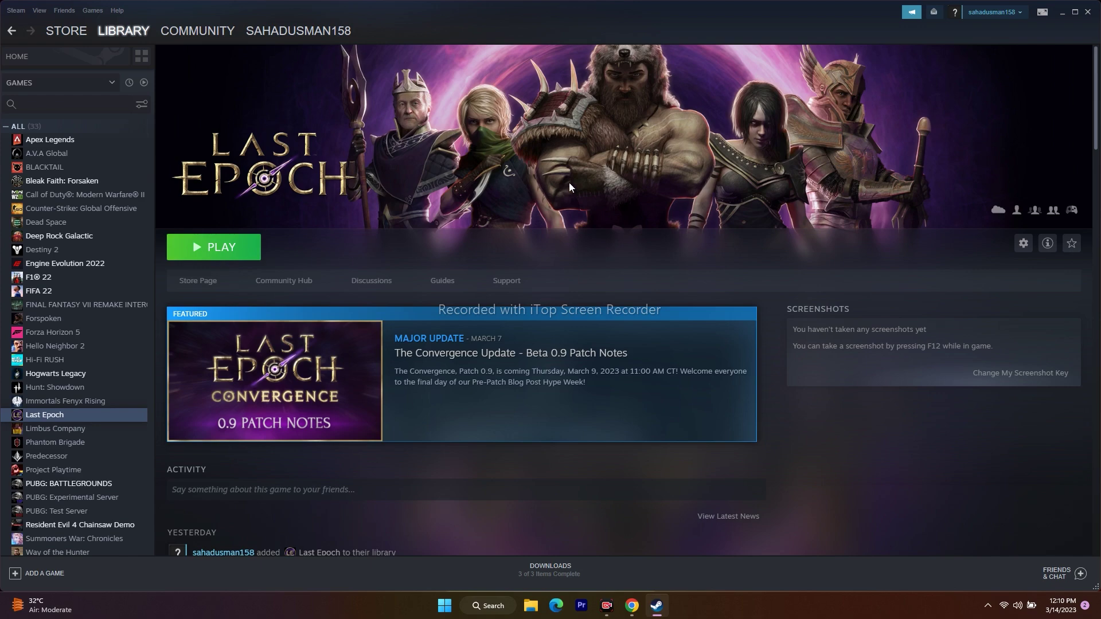
left_click(1061, 12)
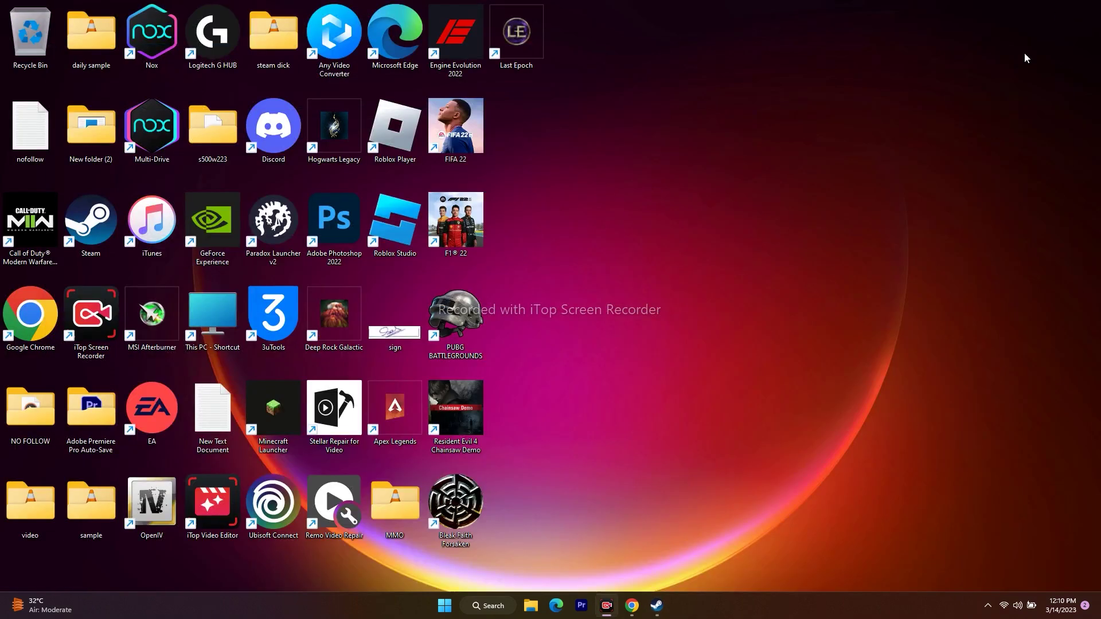
left_click(532, 606)
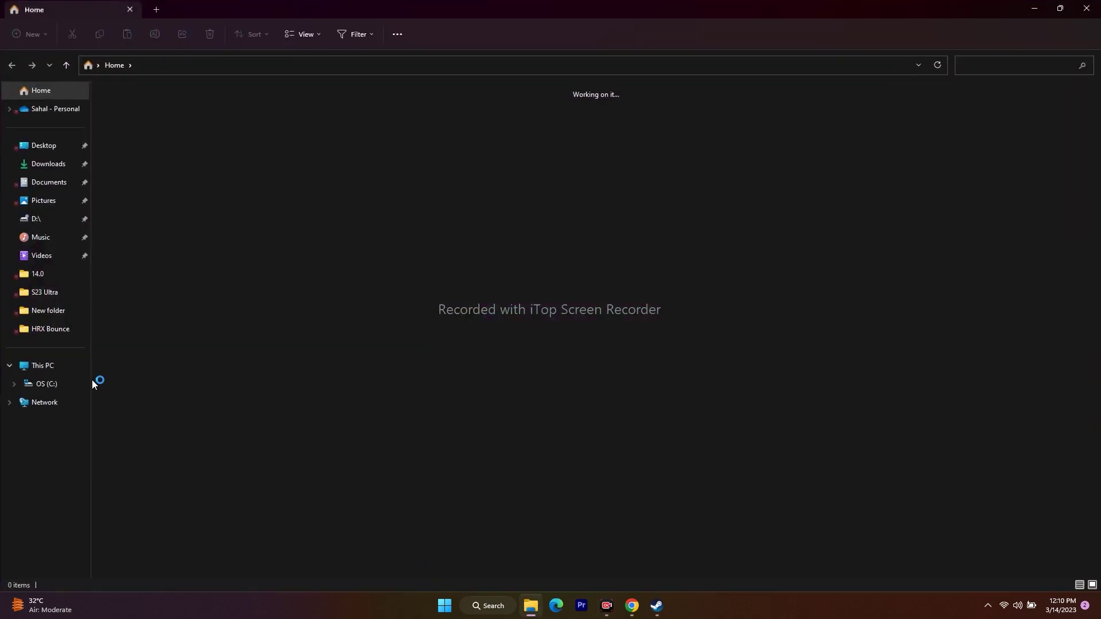
left_click(51, 182)
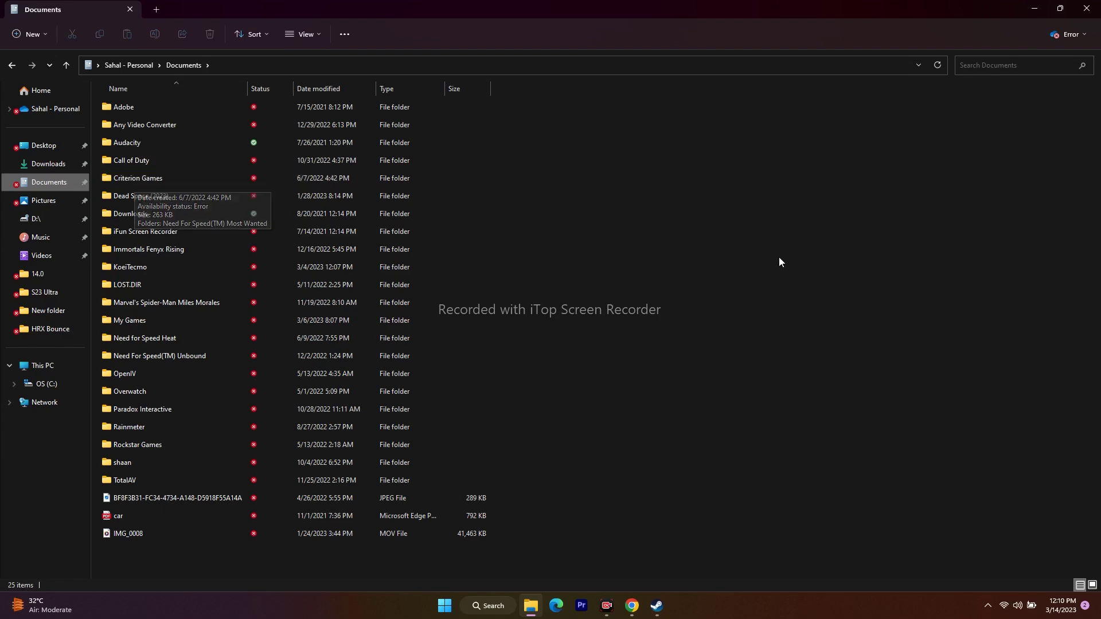
left_click(1087, 8)
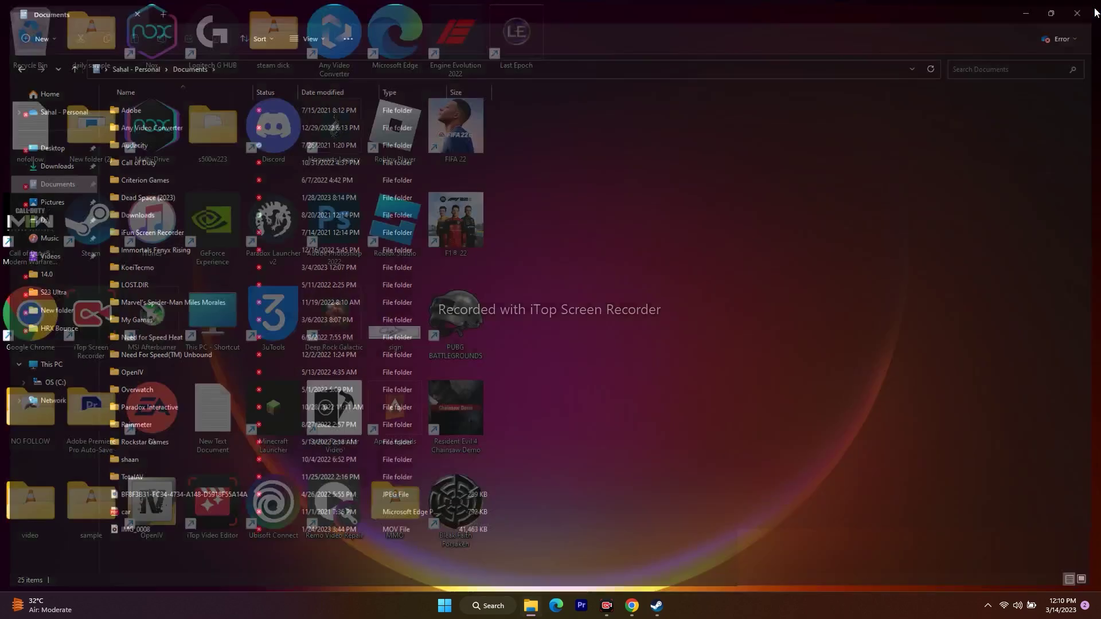
left_click(657, 616)
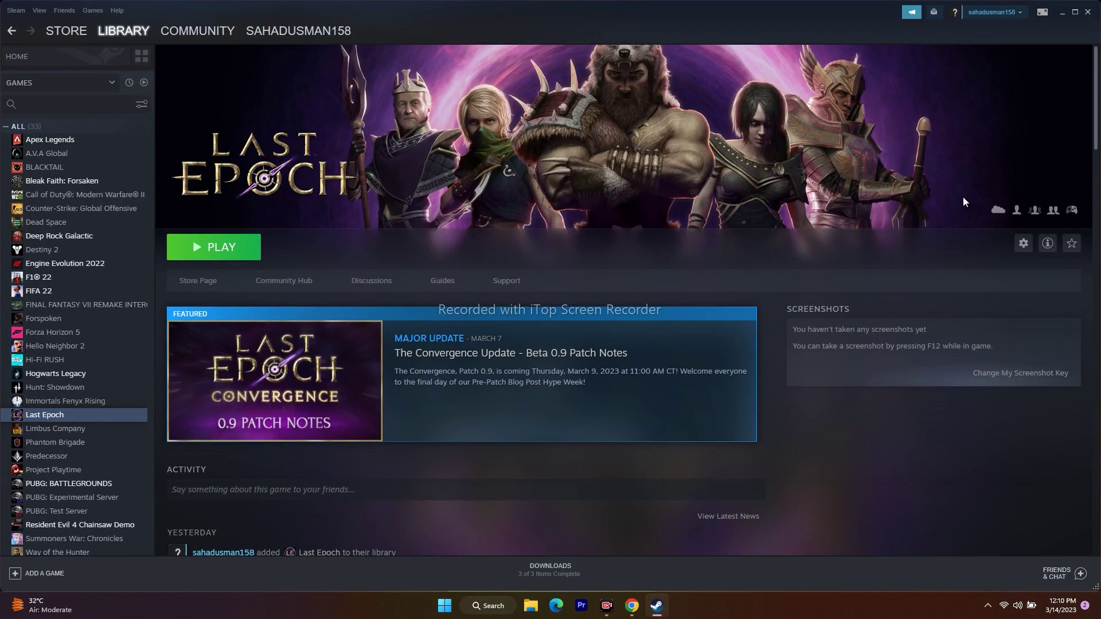
left_click(1062, 12)
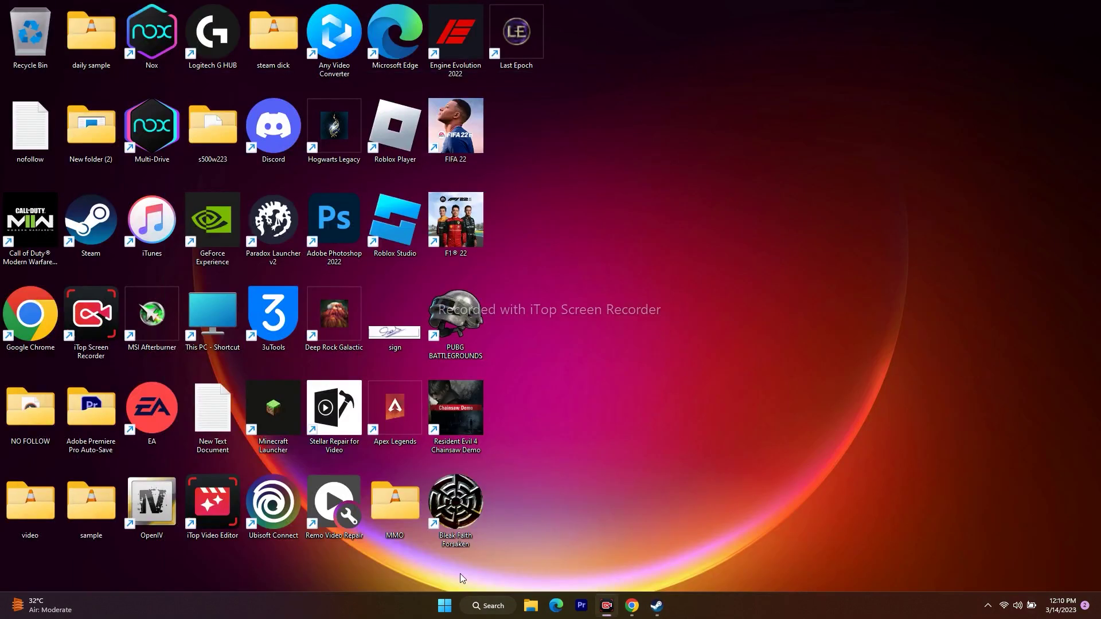
Open Control Panel and go to the list of apps allowed through Windows Defender Firewall.
left_click(488, 607)
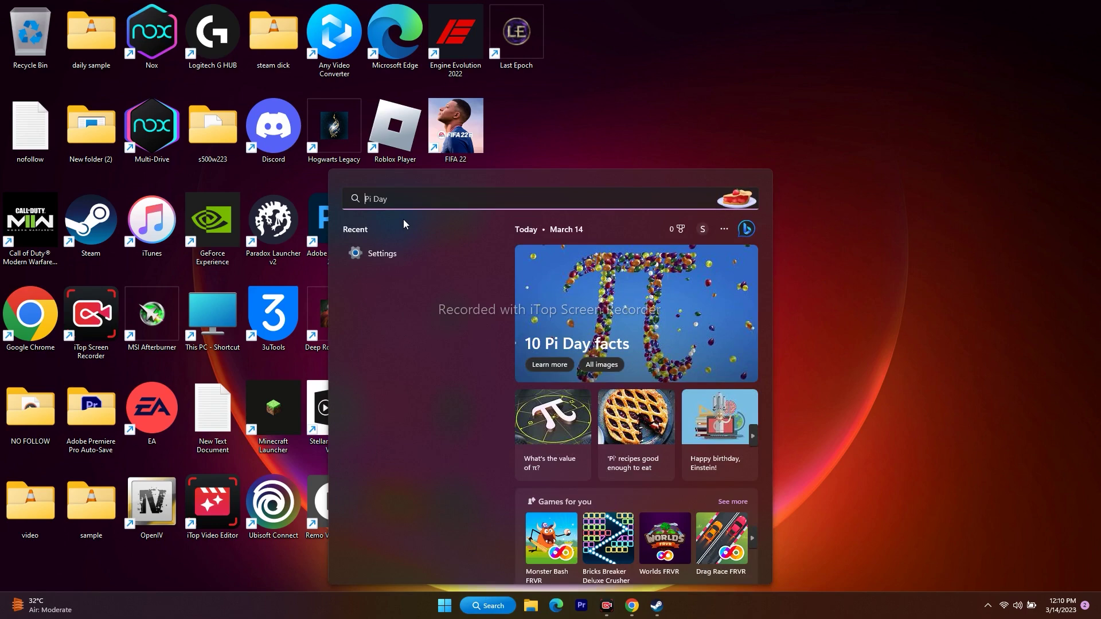
type("contr")
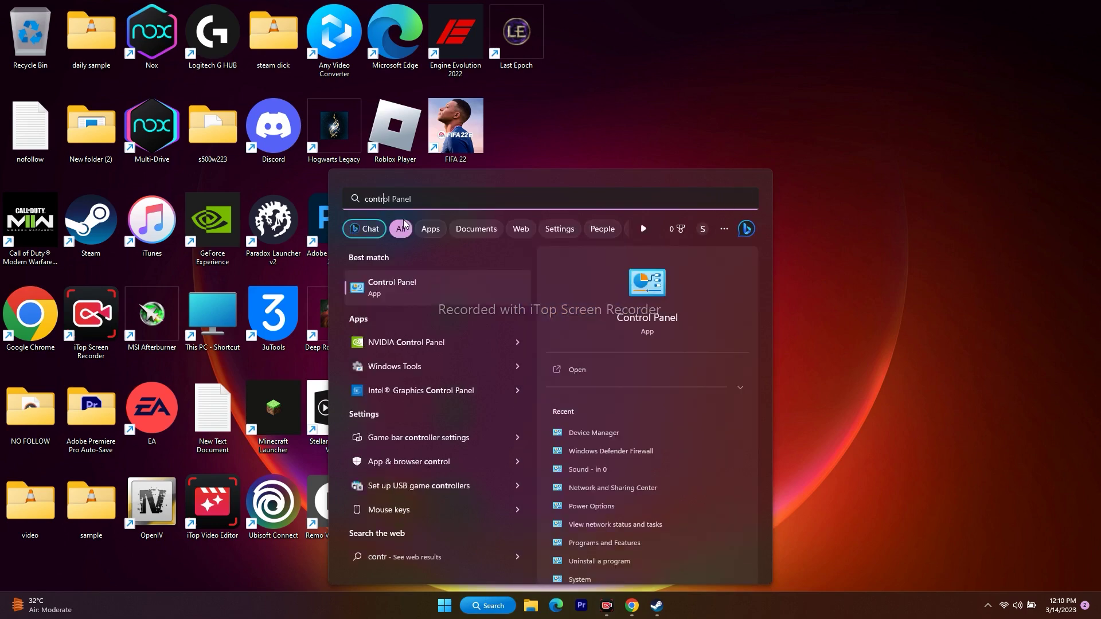
left_click(429, 288)
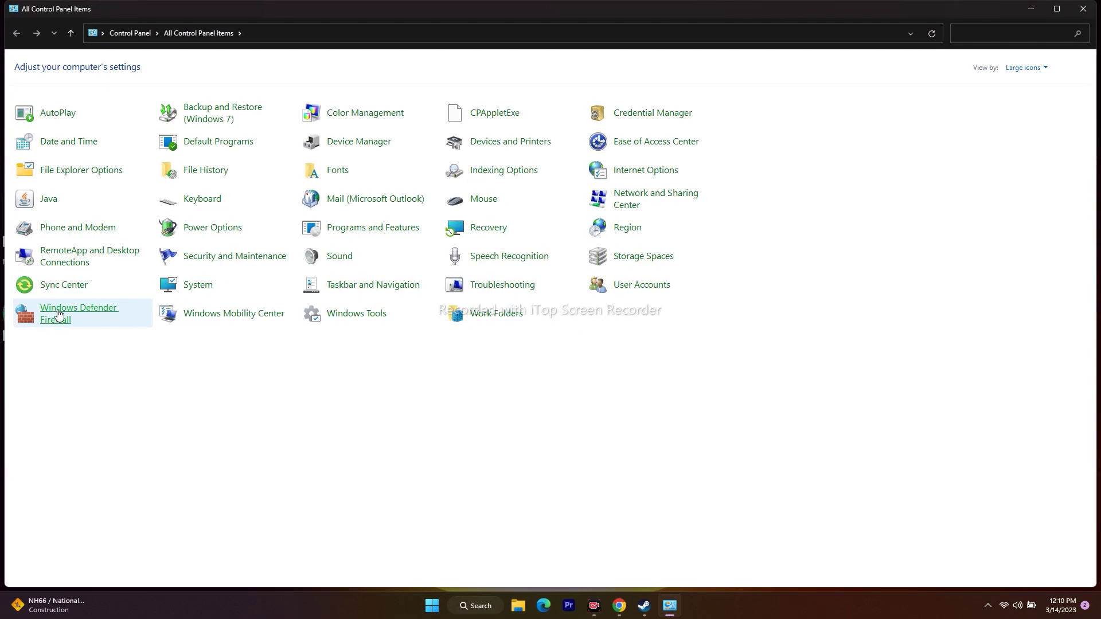
left_click(59, 314)
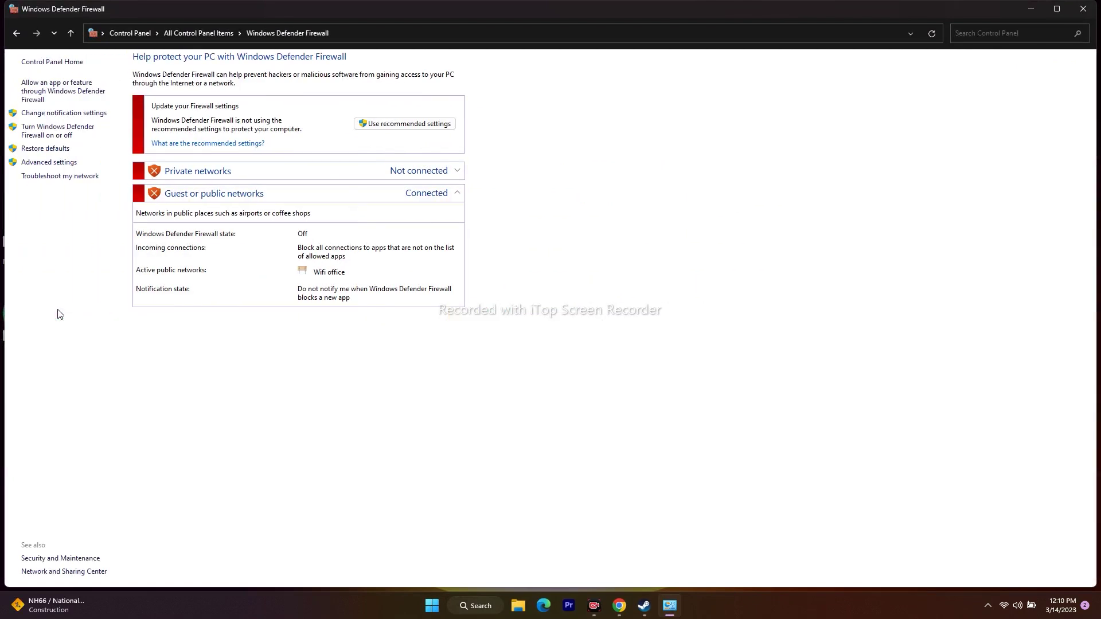
left_click(47, 93)
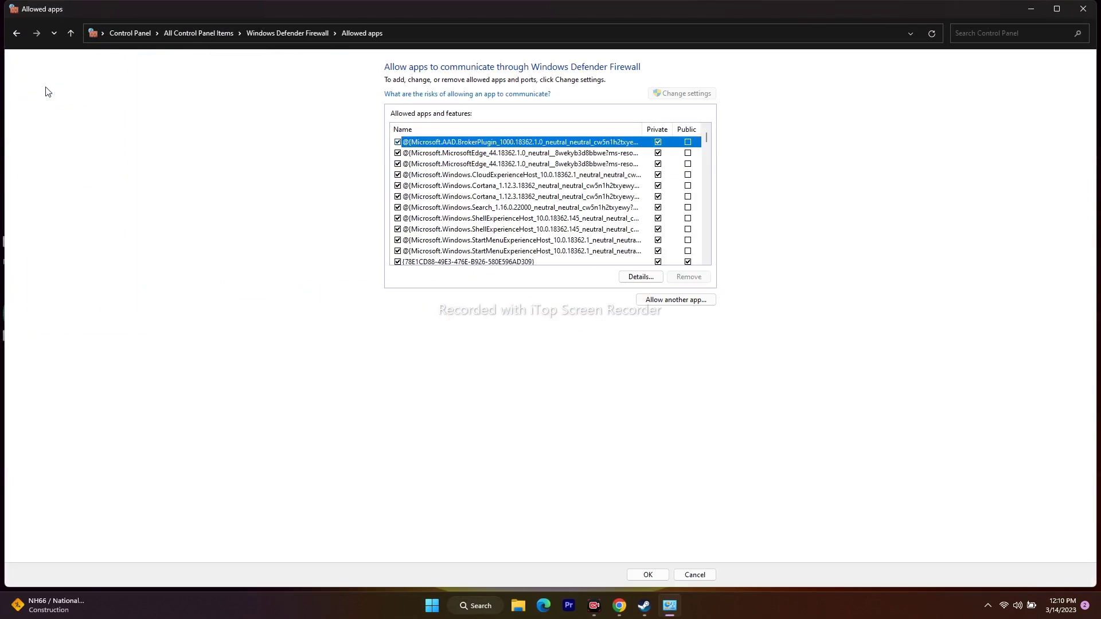
Look through the firewall's allowed apps and features for Last Epoch and check its private and public network access.
scroll(629, 189, "down", 12)
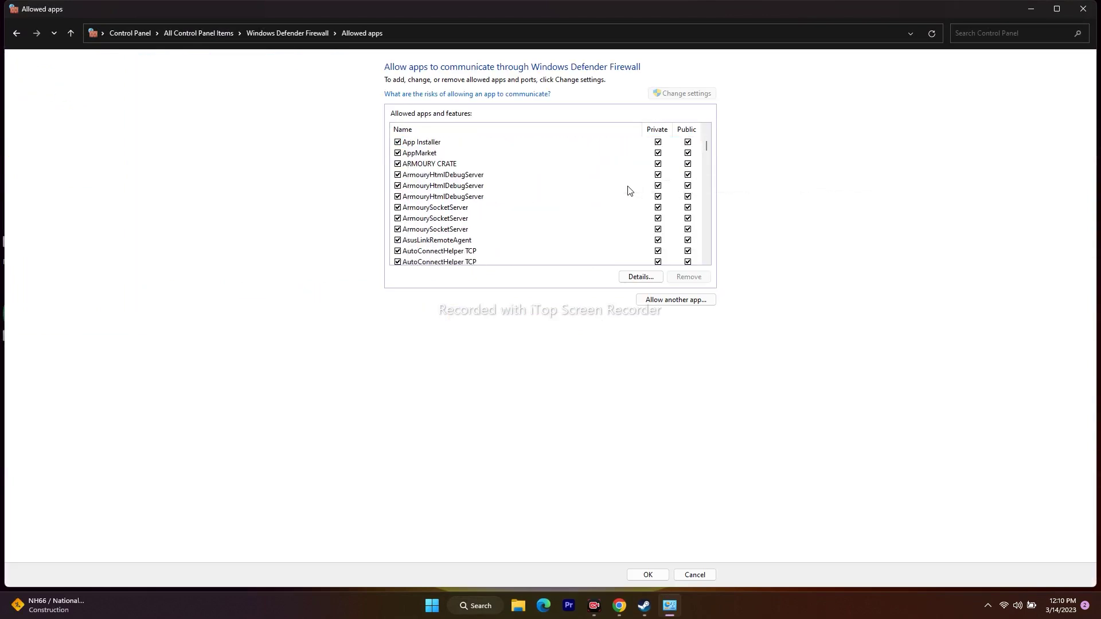
scroll(629, 189, "down", 12)
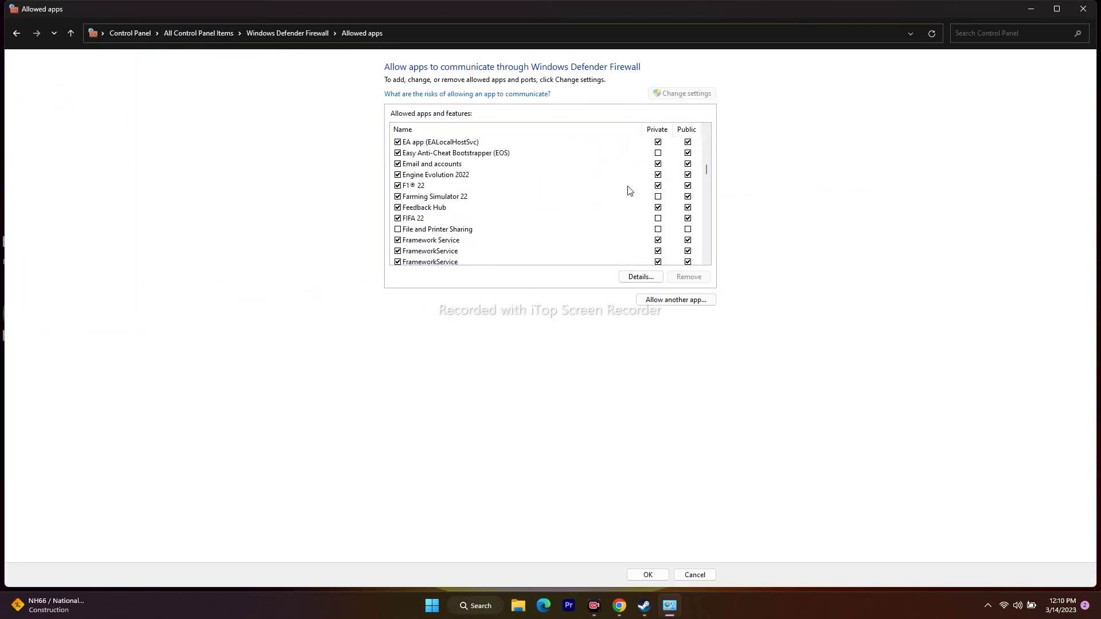
scroll(629, 190, "down", 12)
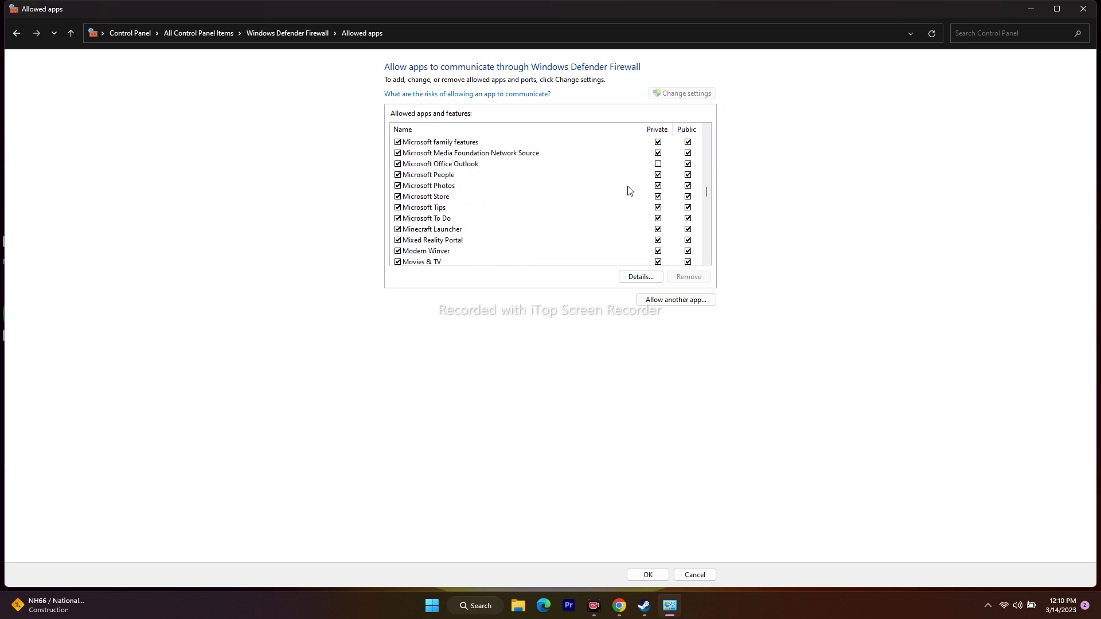
scroll(629, 190, "down", 12)
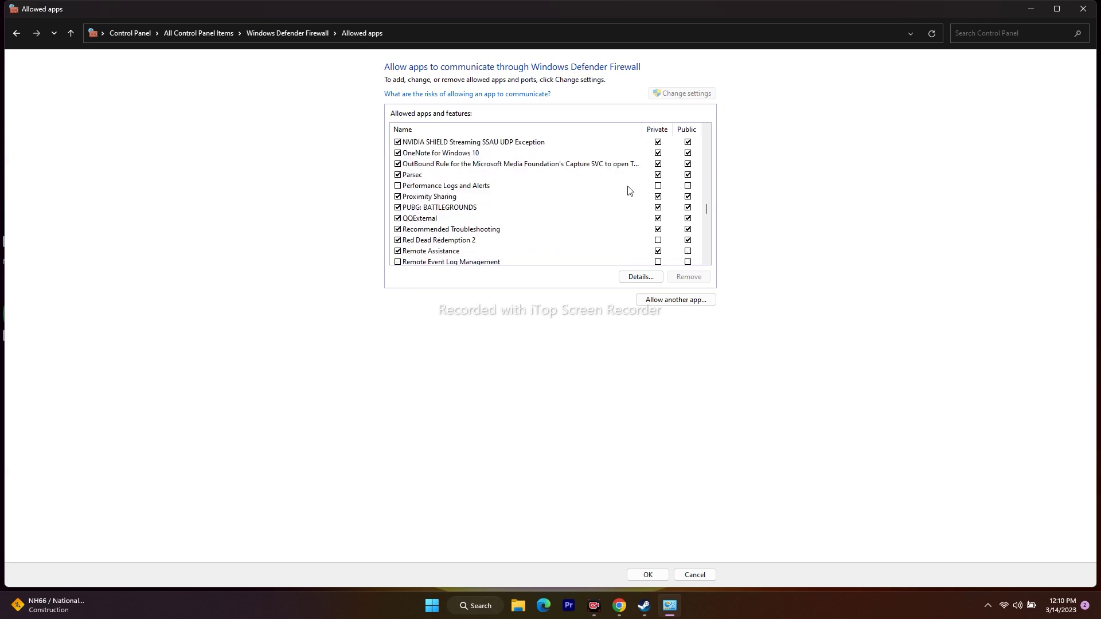
scroll(629, 190, "down", 12)
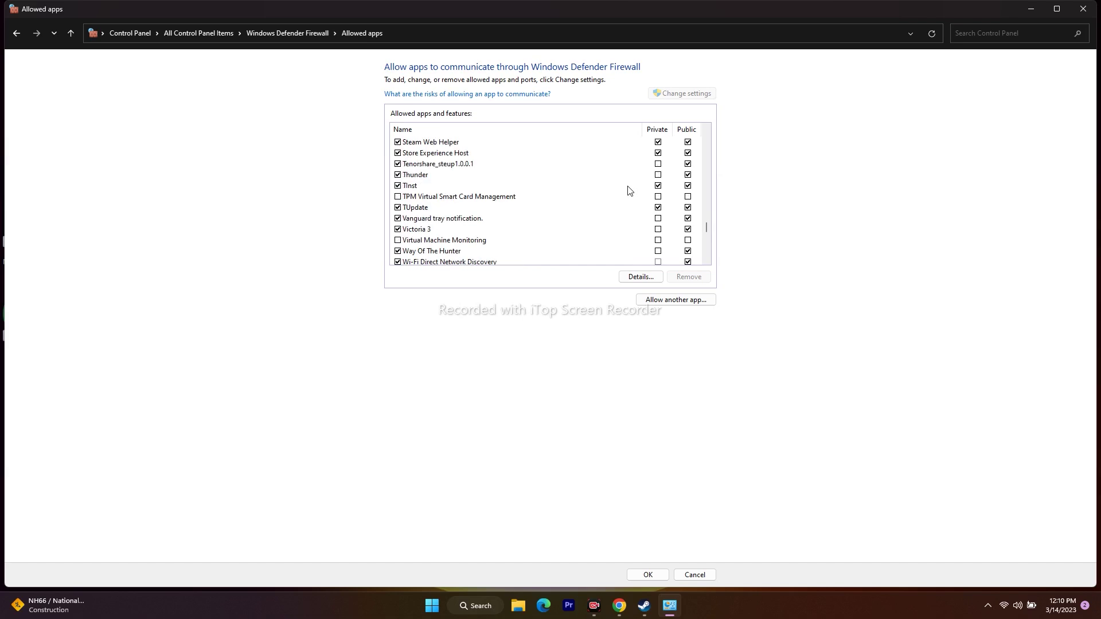
scroll(629, 190, "down", 10)
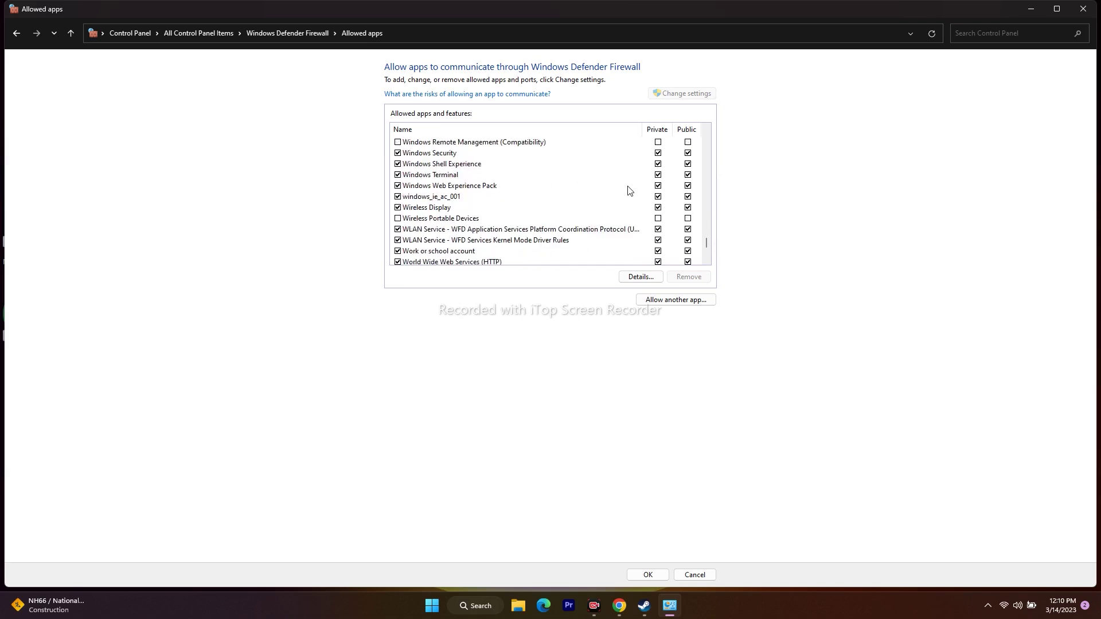
scroll(629, 190, "up", 15)
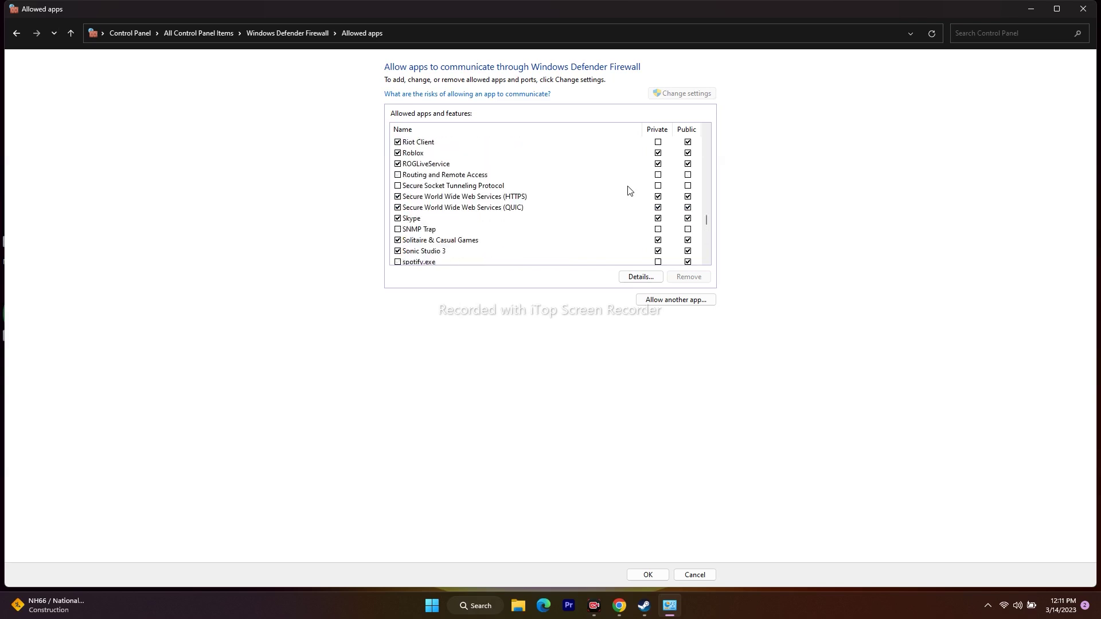
scroll(630, 191, "up", 10)
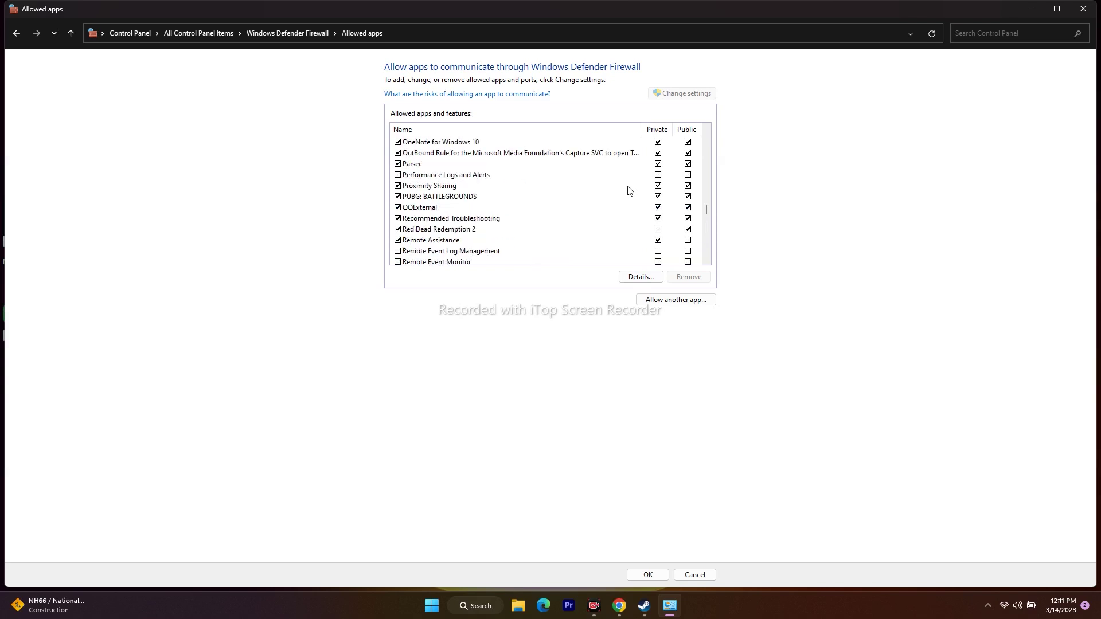
scroll(630, 190, "up", 10)
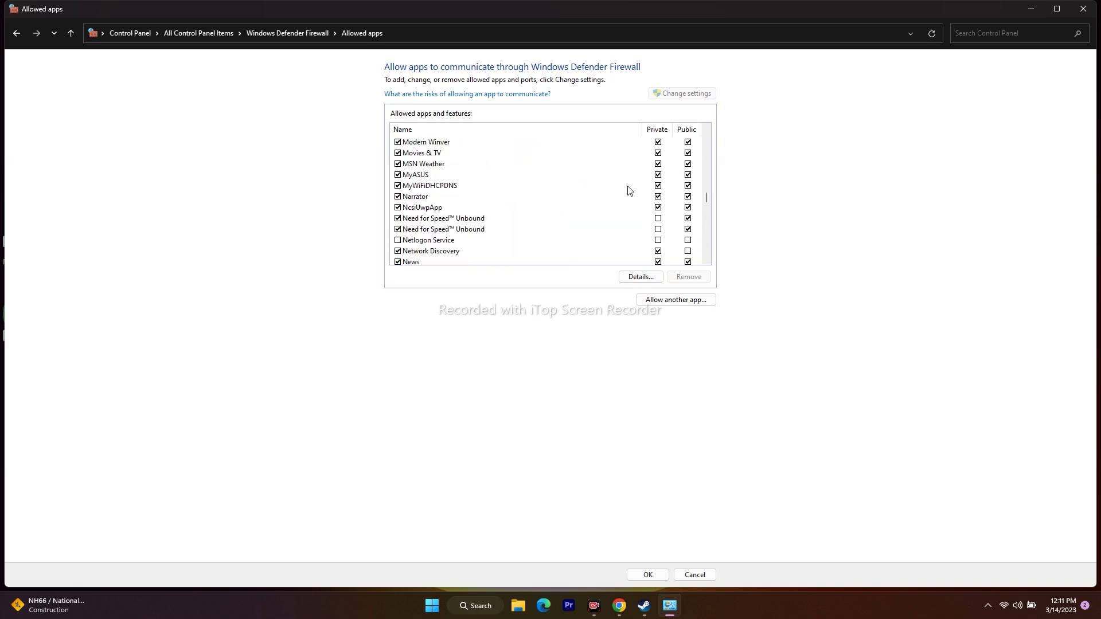
scroll(629, 190, "up", 2)
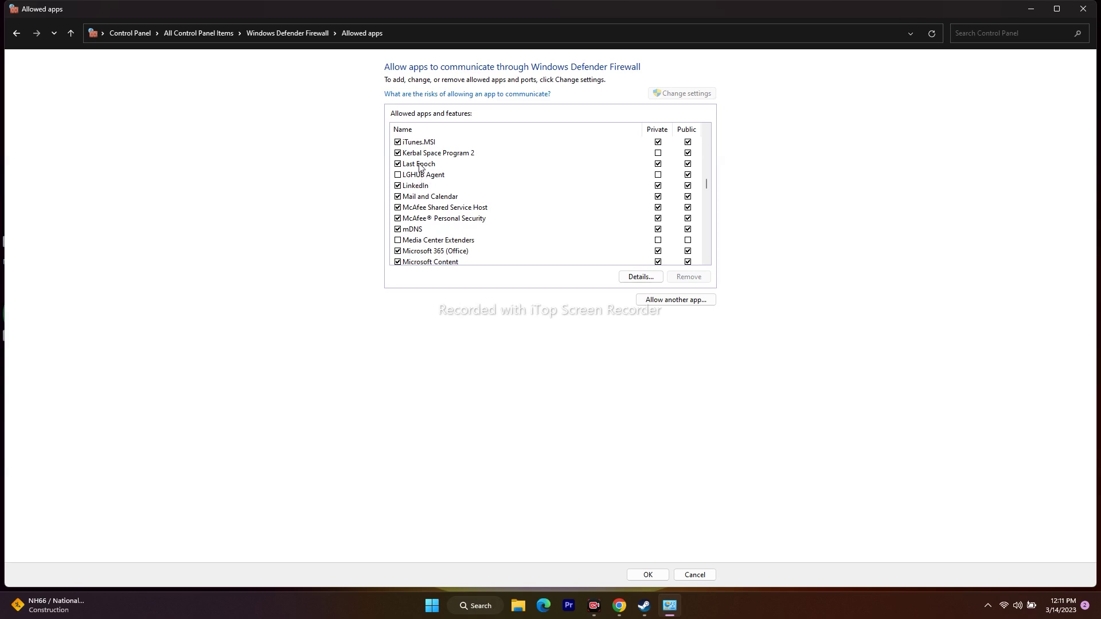
Start allowing another app through the firewall and browse the OS (C:) drive for its executable.
left_click(658, 300)
left_click(638, 357)
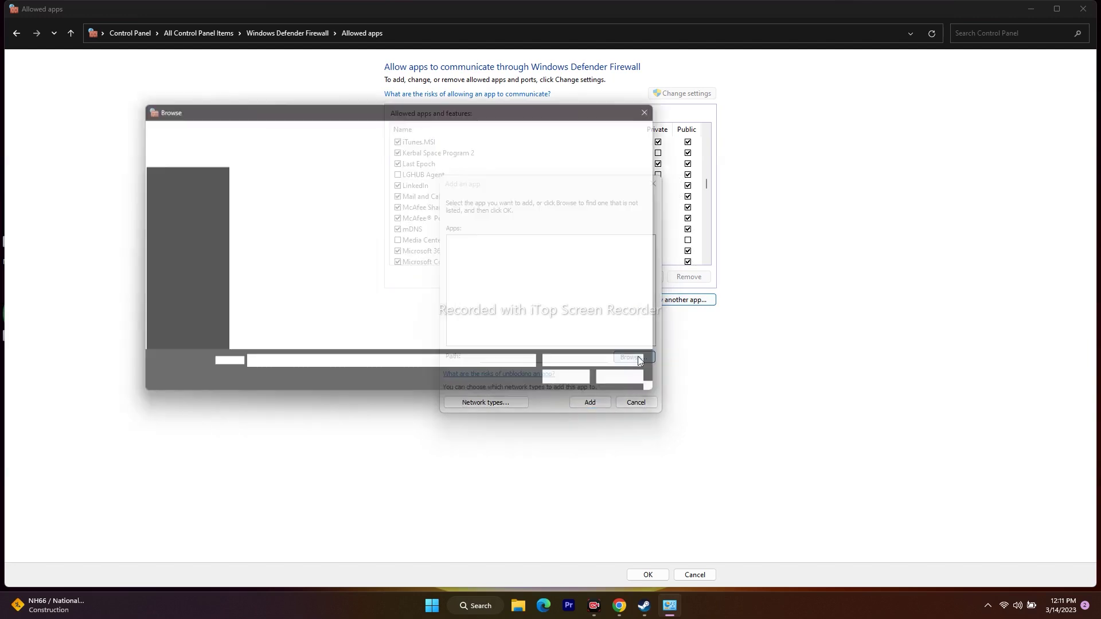
left_click(194, 340)
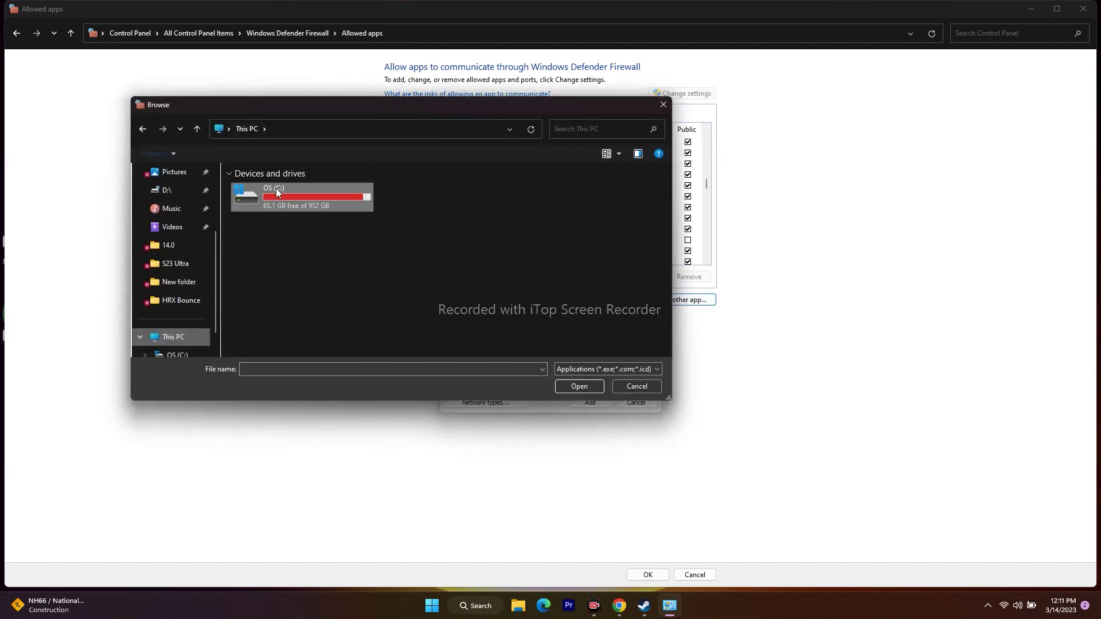
double_click(290, 196)
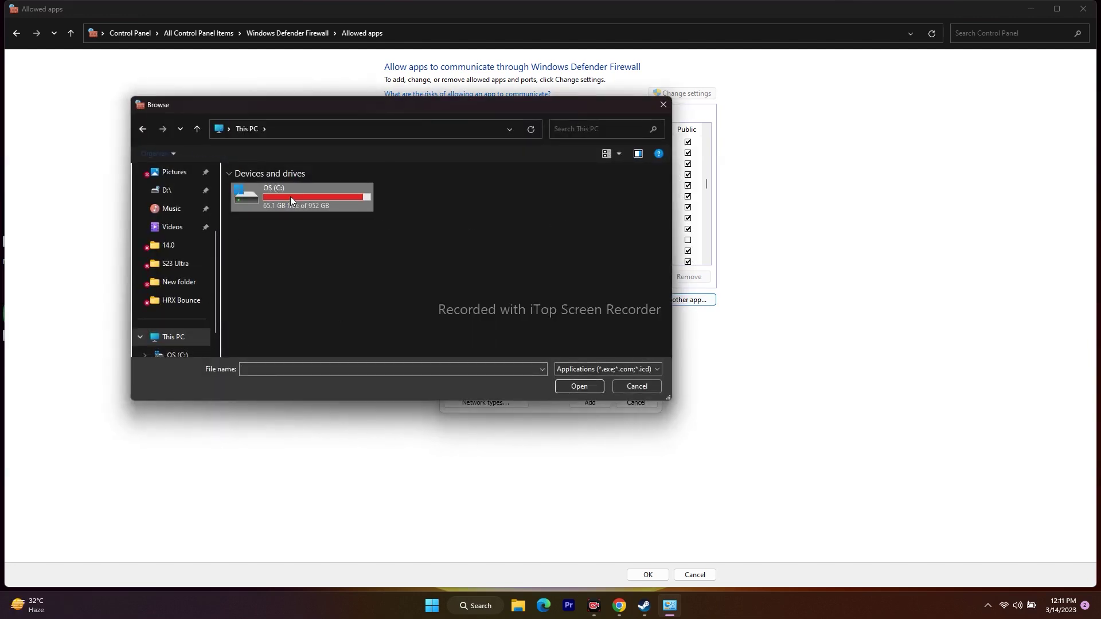
Browse to the Last Epoch game folder in Program Files (x86)\Steam\steamapps\common on the OS (C:) drive.
scroll(291, 270, "down", 6)
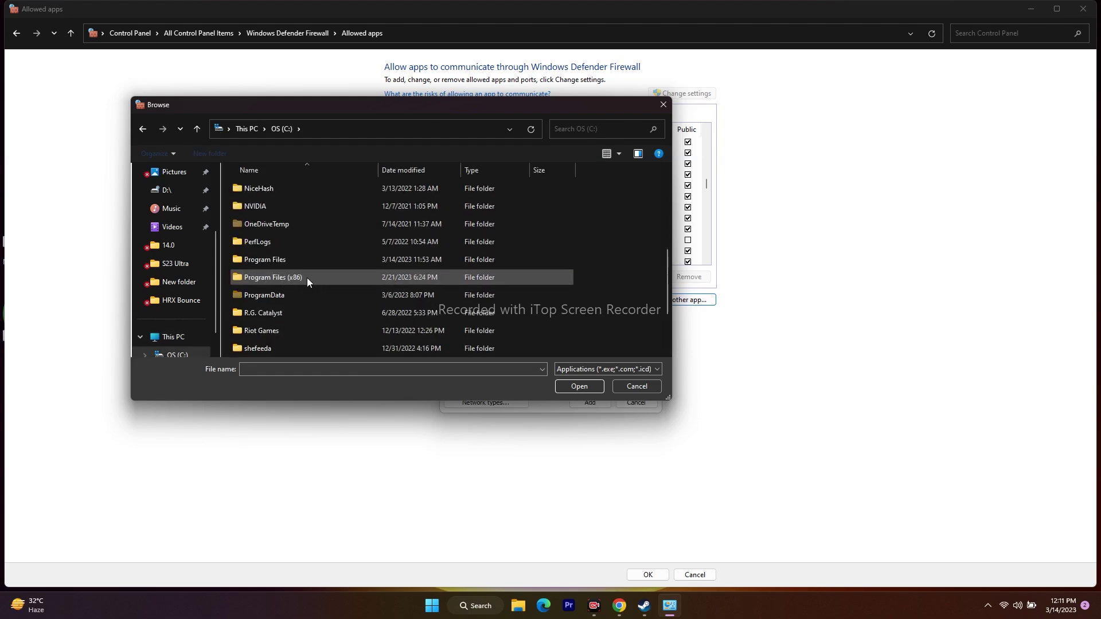
double_click(307, 277)
scroll(289, 214, "down", 6)
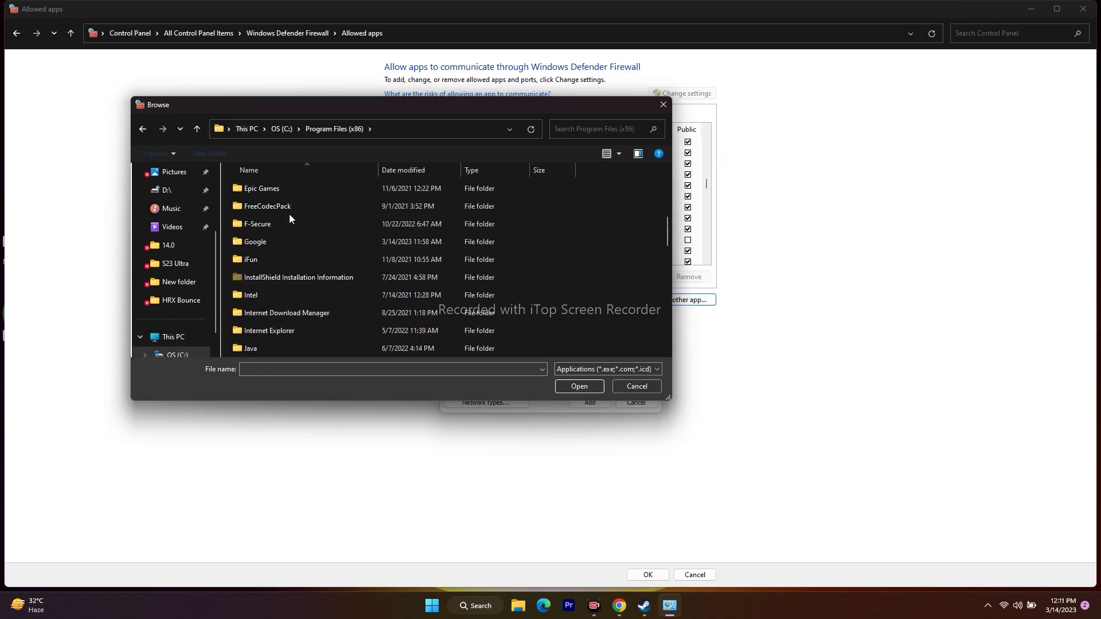
scroll(290, 218, "down", 7)
double_click(263, 289)
scroll(279, 220, "down", 4)
double_click(281, 283)
double_click(270, 191)
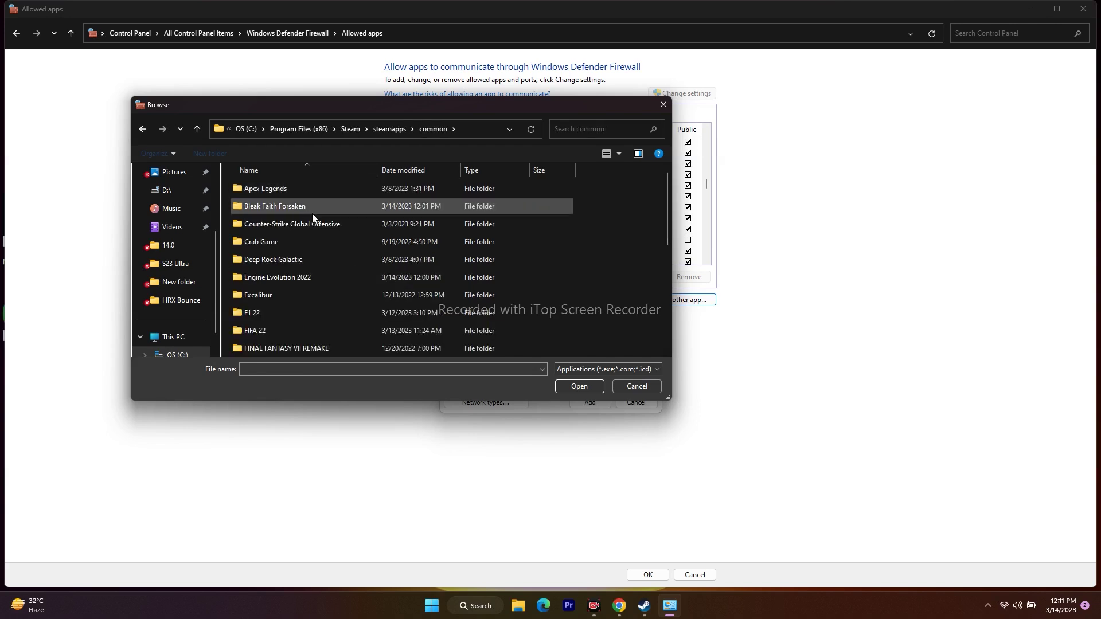
scroll(288, 218, "down", 4)
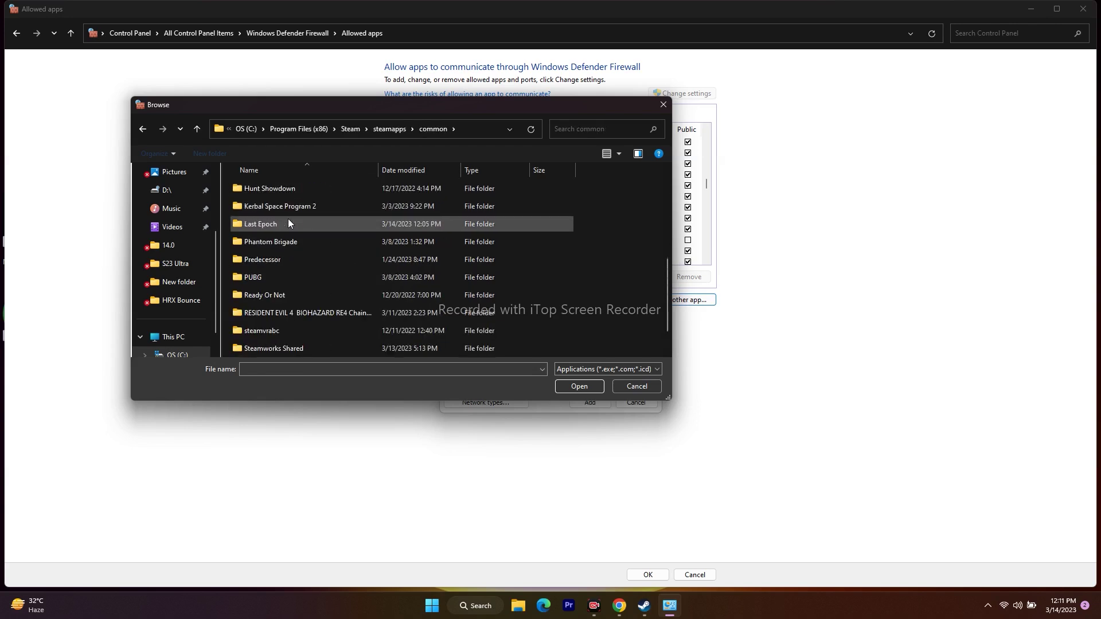
double_click(289, 222)
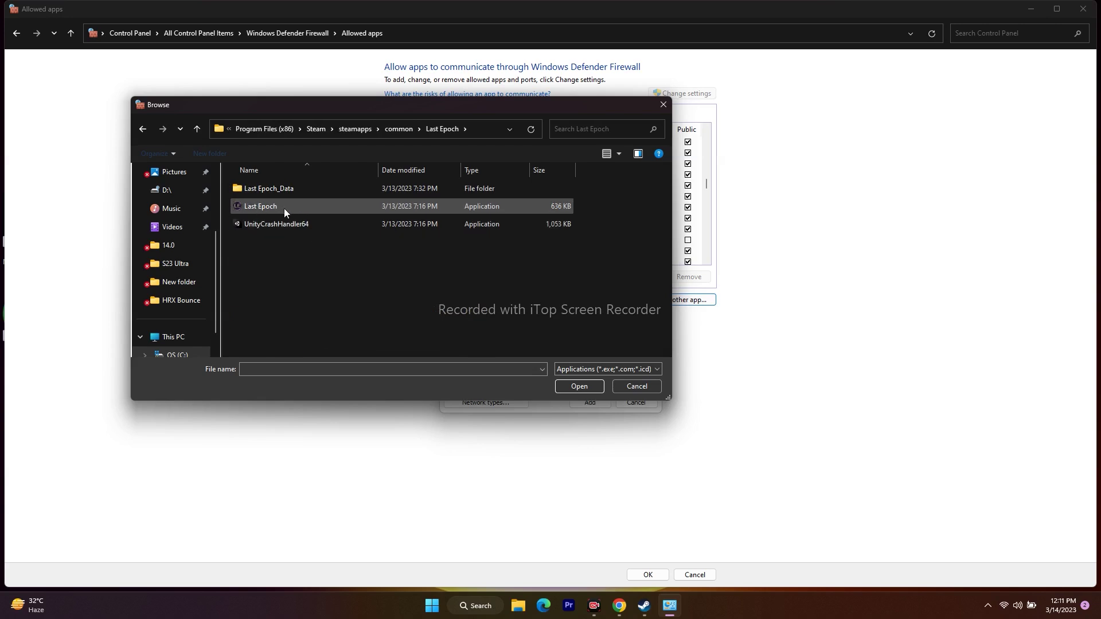
Try to add the Last Epoch application to the firewall's allowed apps, and close the firewall windows.
left_click(281, 207)
left_click(574, 388)
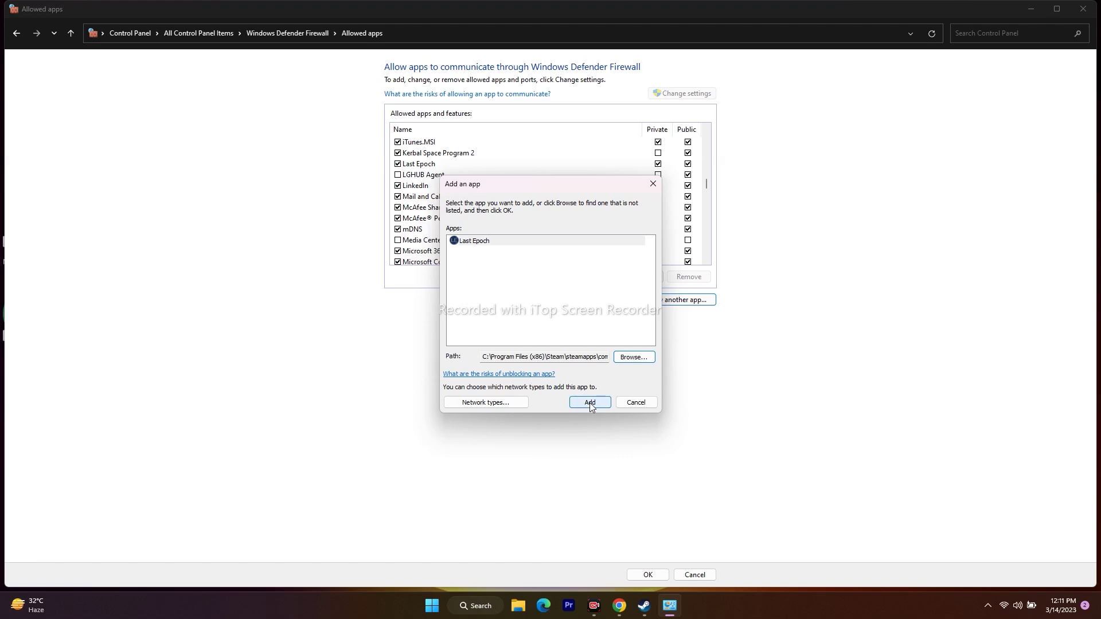
left_click(589, 403)
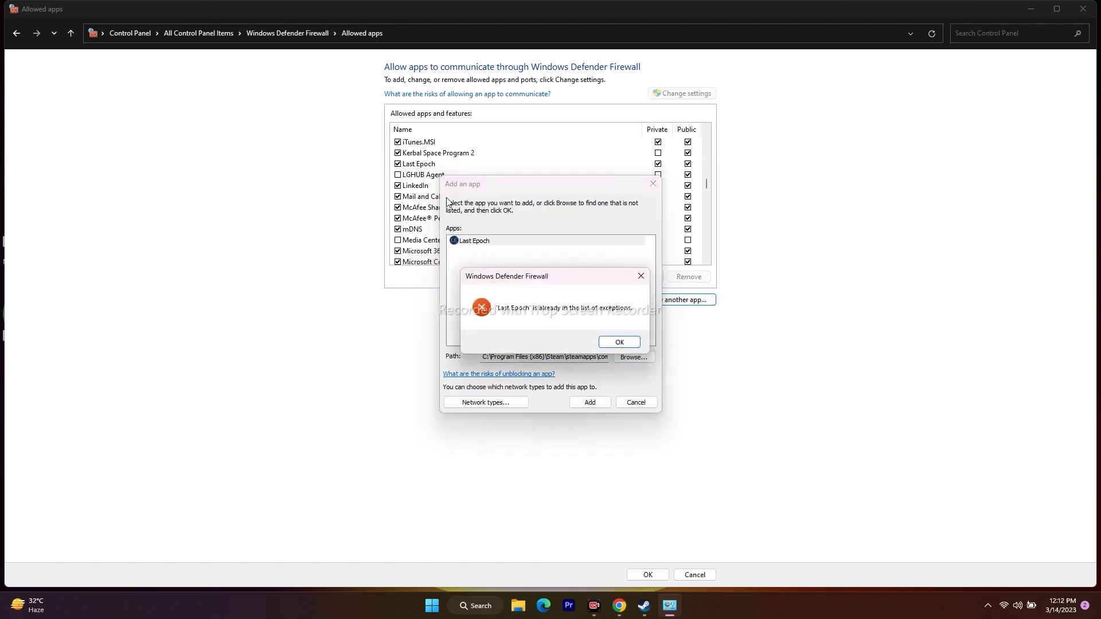
left_click(641, 276)
left_click(653, 183)
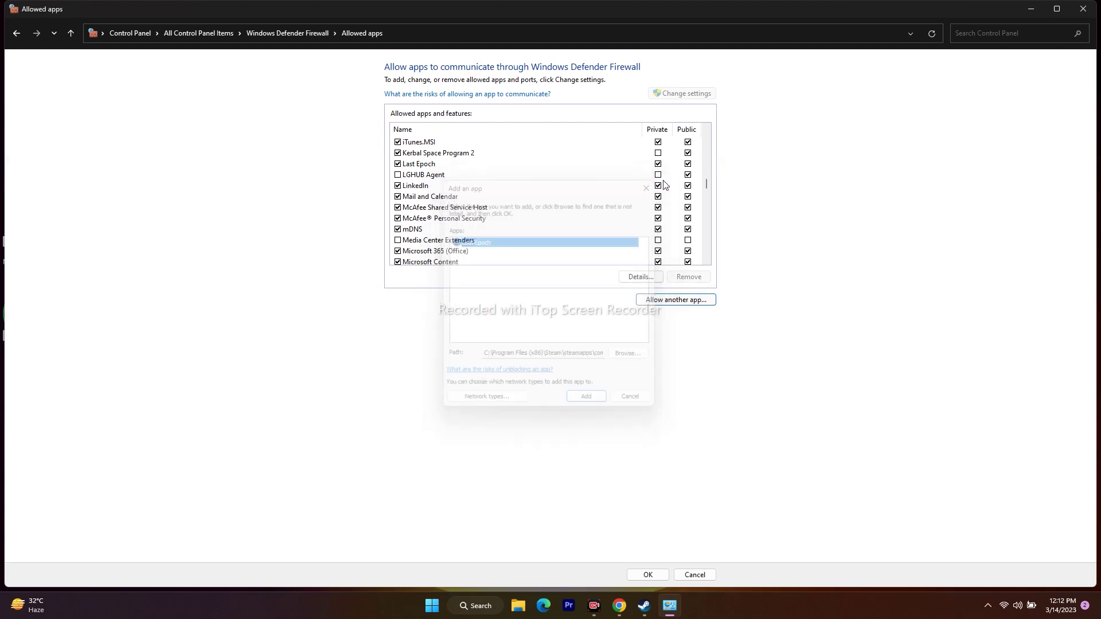
left_click(1083, 9)
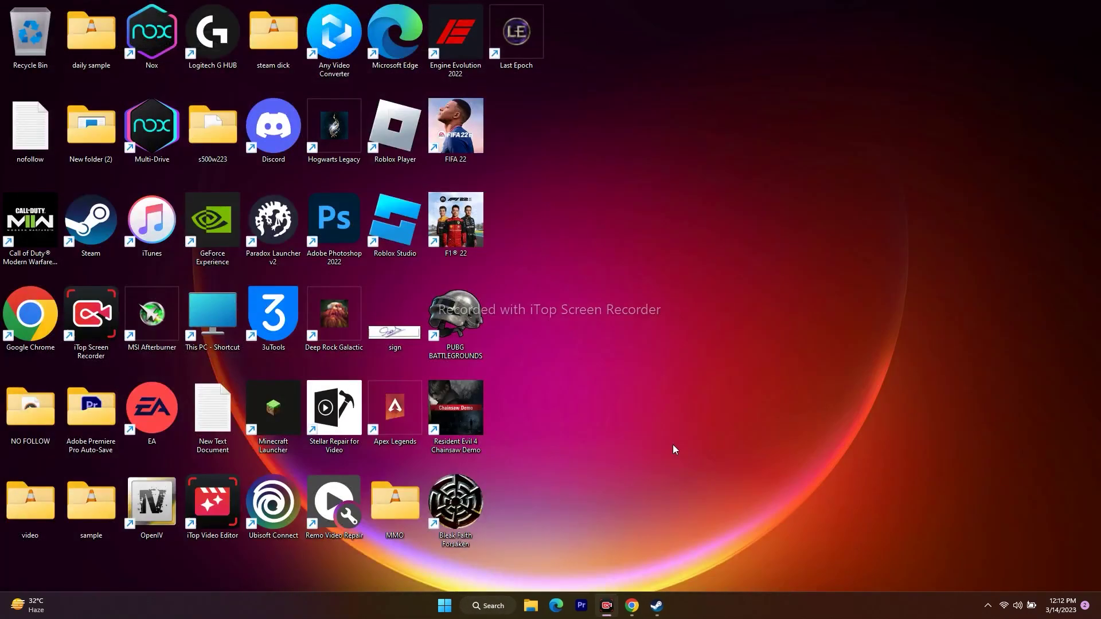
Look at Last Epoch's library page in Steam and return to the desktop.
left_click(657, 606)
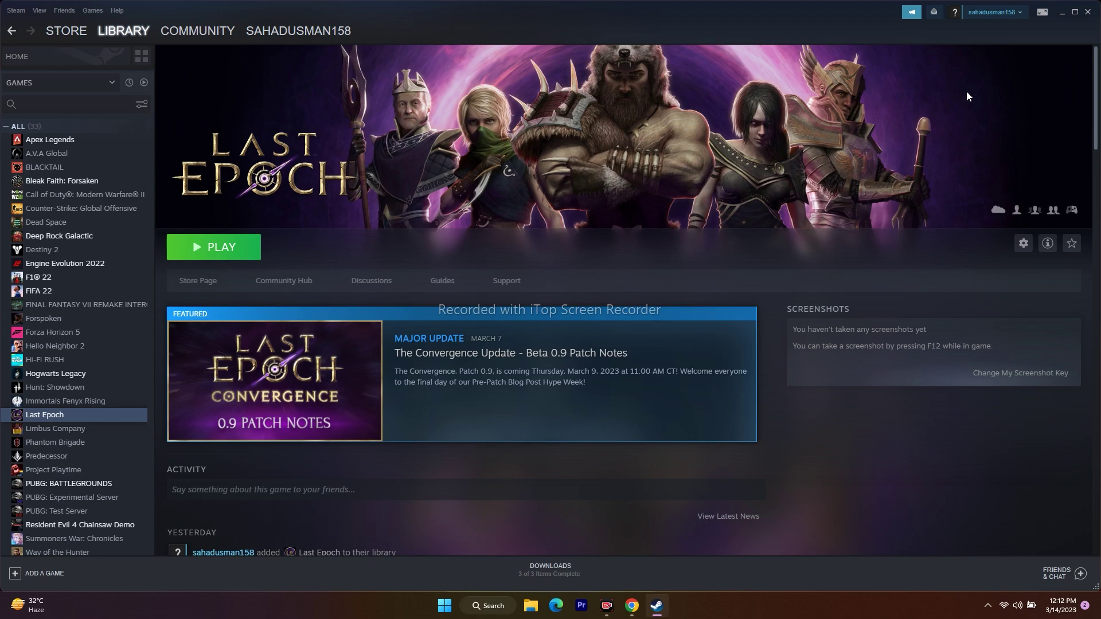
left_click(1060, 14)
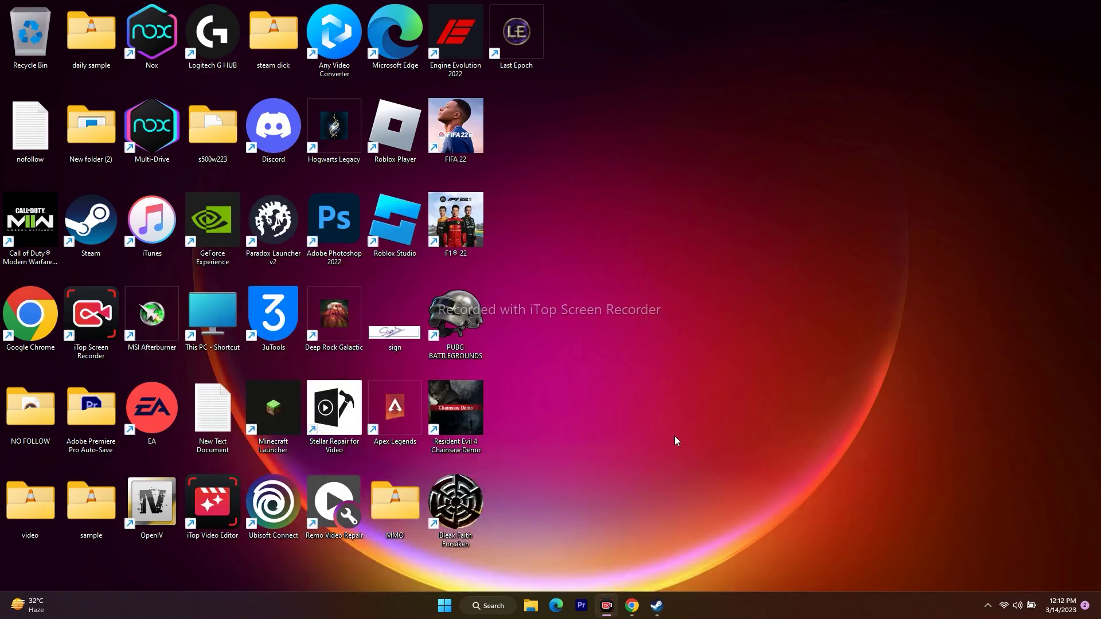
Look at the services in System Configuration with all Microsoft services hidden, and close it without applying changes.
left_click(489, 608)
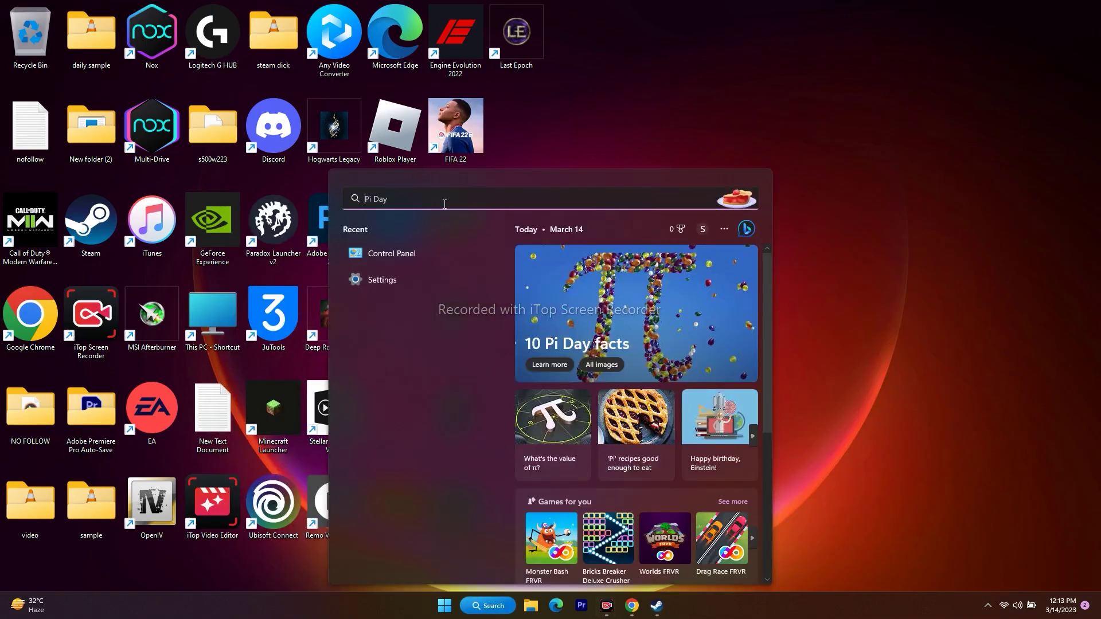
type("syste")
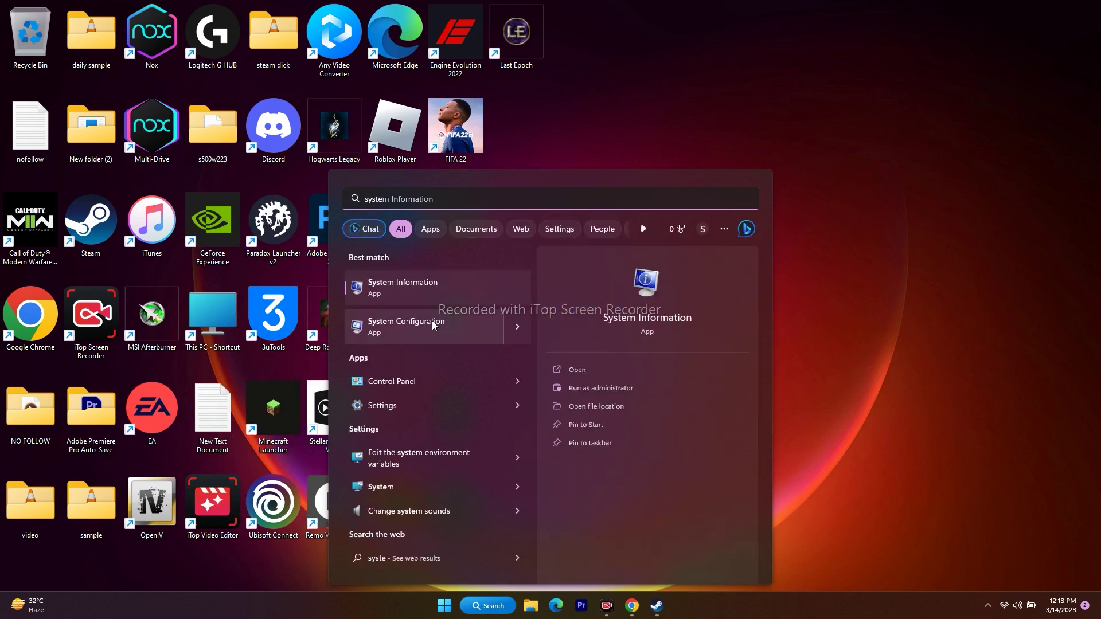
left_click(432, 322)
left_click(468, 214)
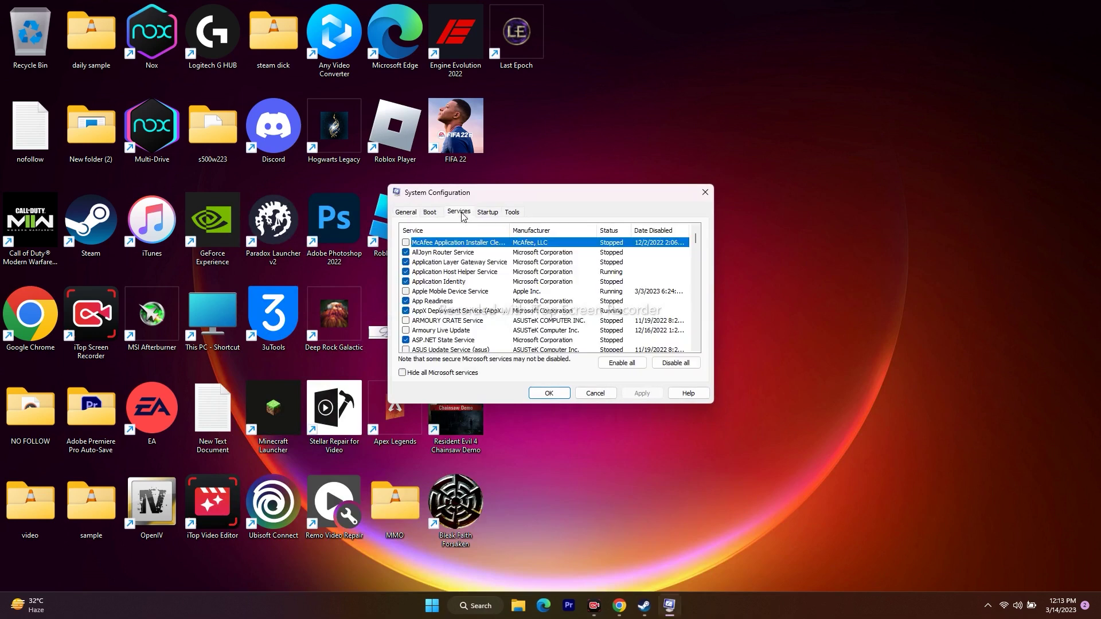
left_click(681, 369)
left_click(407, 376)
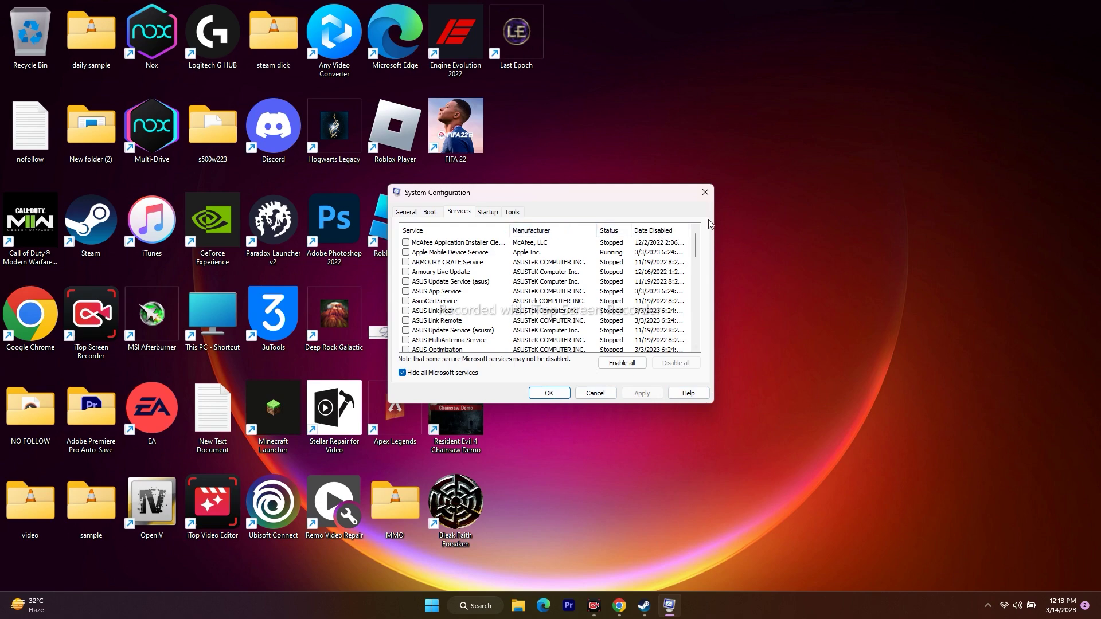
left_click(704, 191)
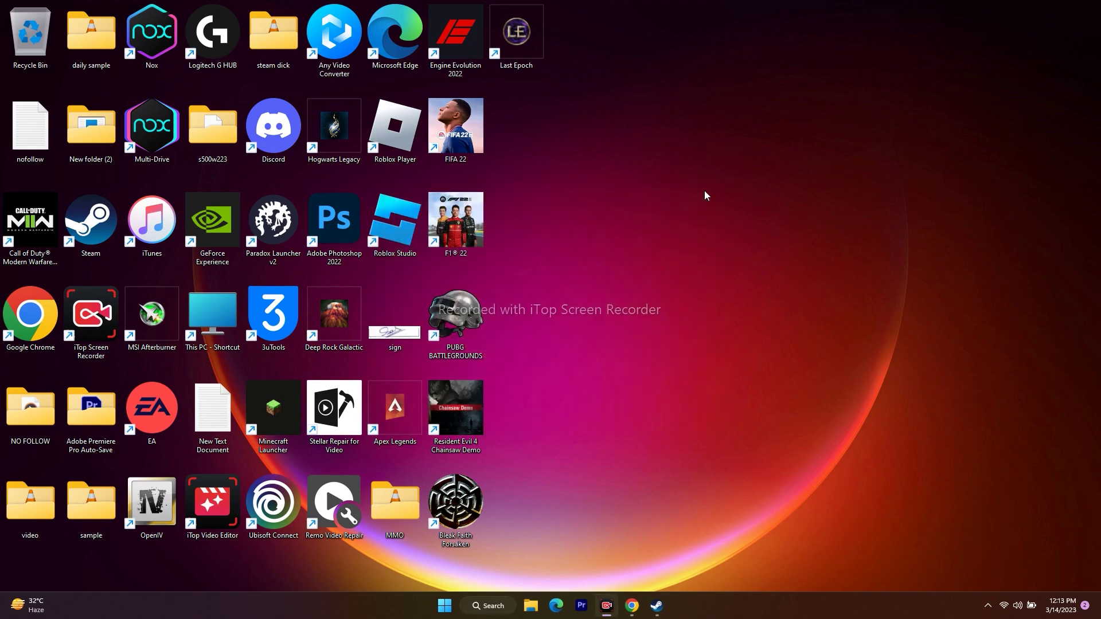
Switch to Chrome and look at the NVIDIA GeForce Drivers page and the AMD Drivers and Support page.
left_click(632, 606)
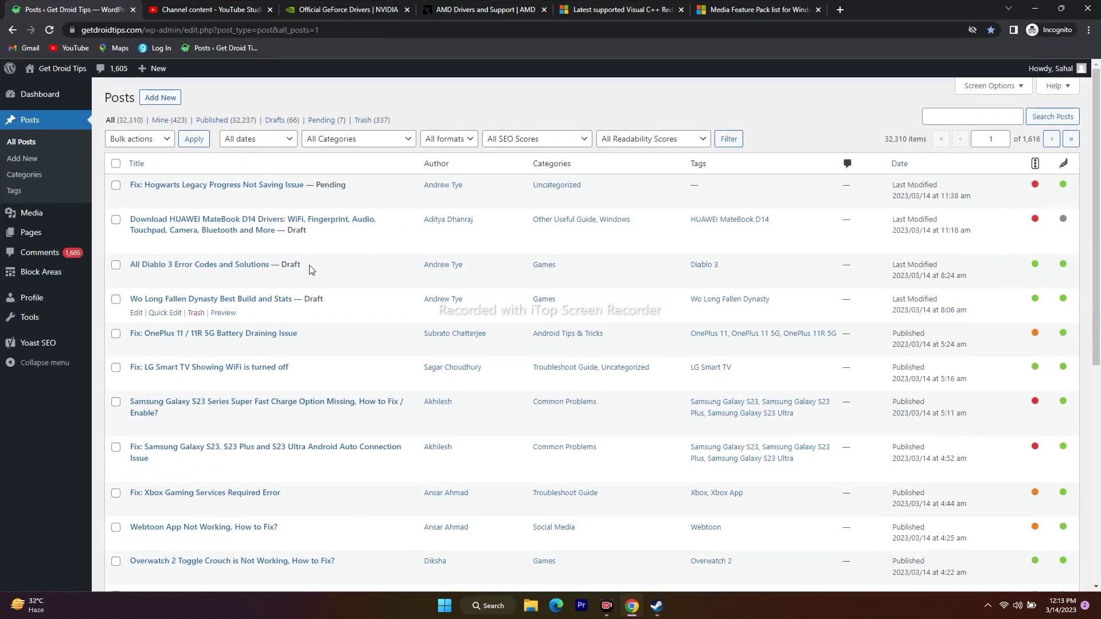
left_click(348, 10)
left_click(594, 141)
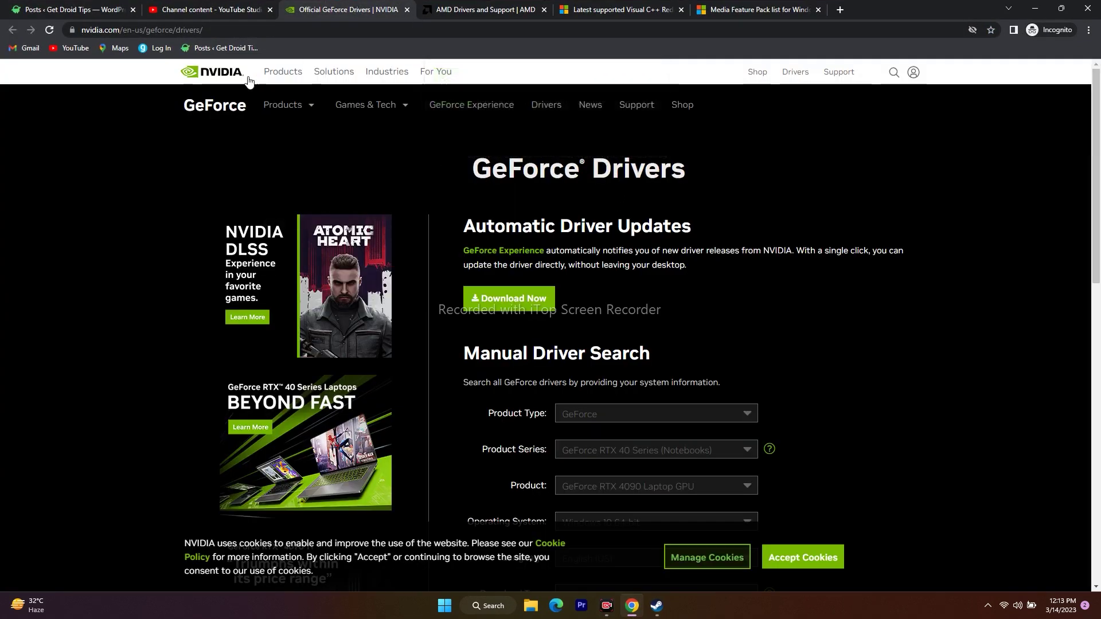
left_click(485, 9)
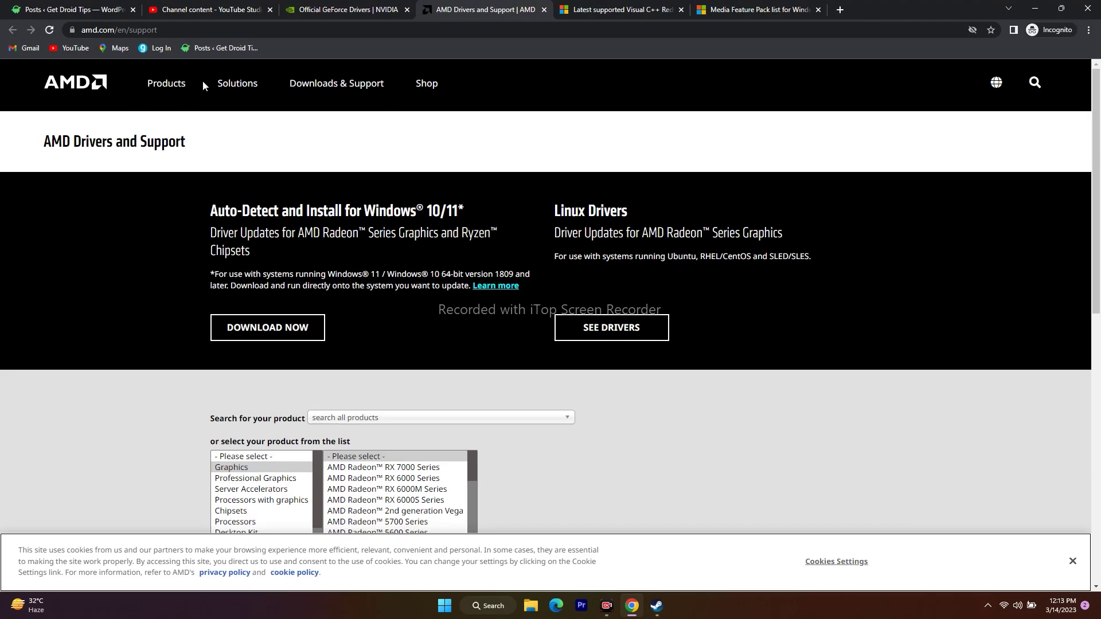
Set NVIDIA's manual driver search to the GeForce RTX 40 Series and the NVIDIA GeForce RTX 4090.
left_click(344, 8)
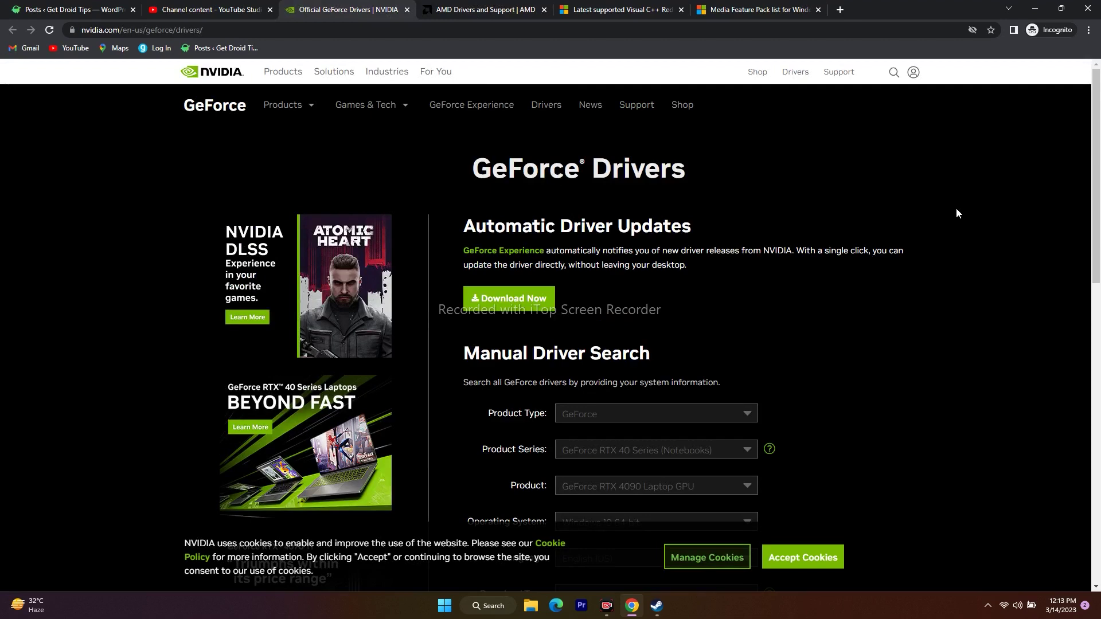
scroll(957, 210, "down", 9)
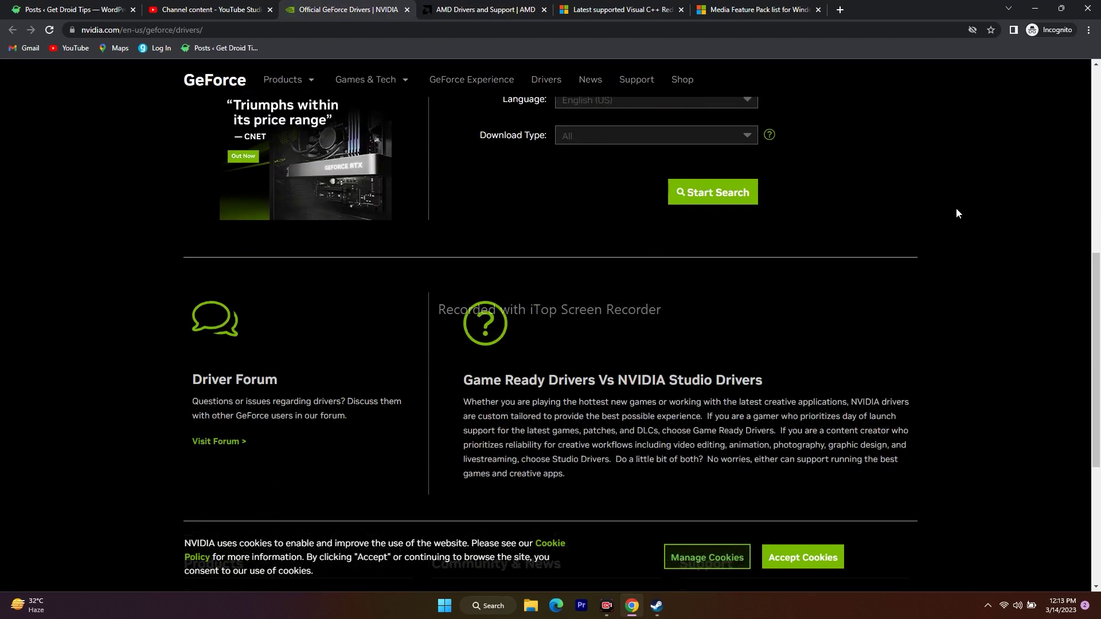
scroll(955, 213, "up", 5)
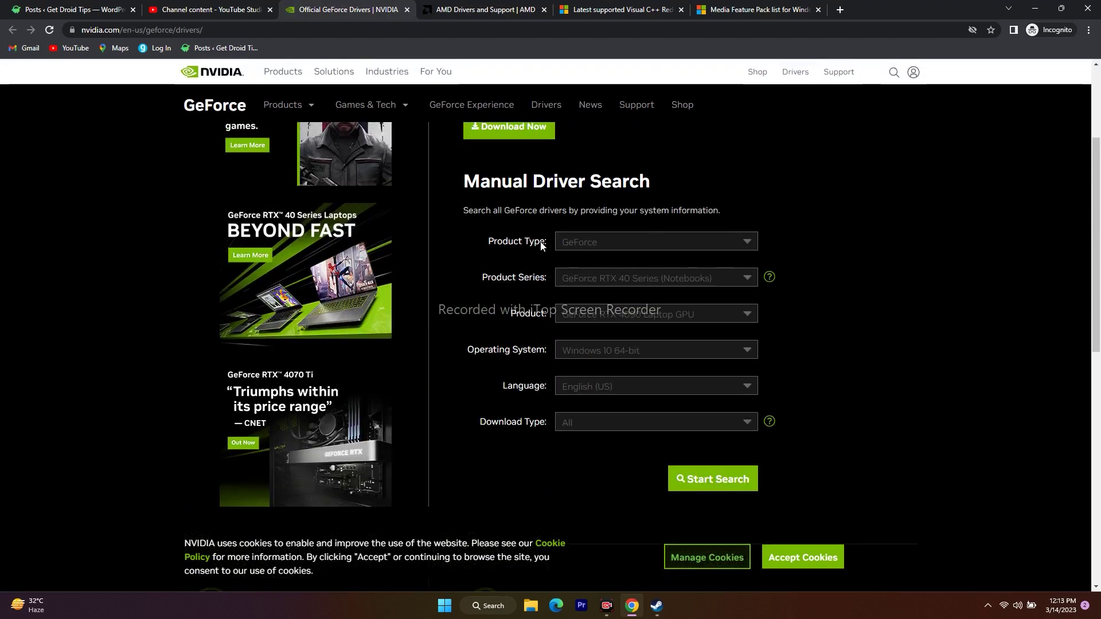
left_click(580, 246)
left_click(576, 287)
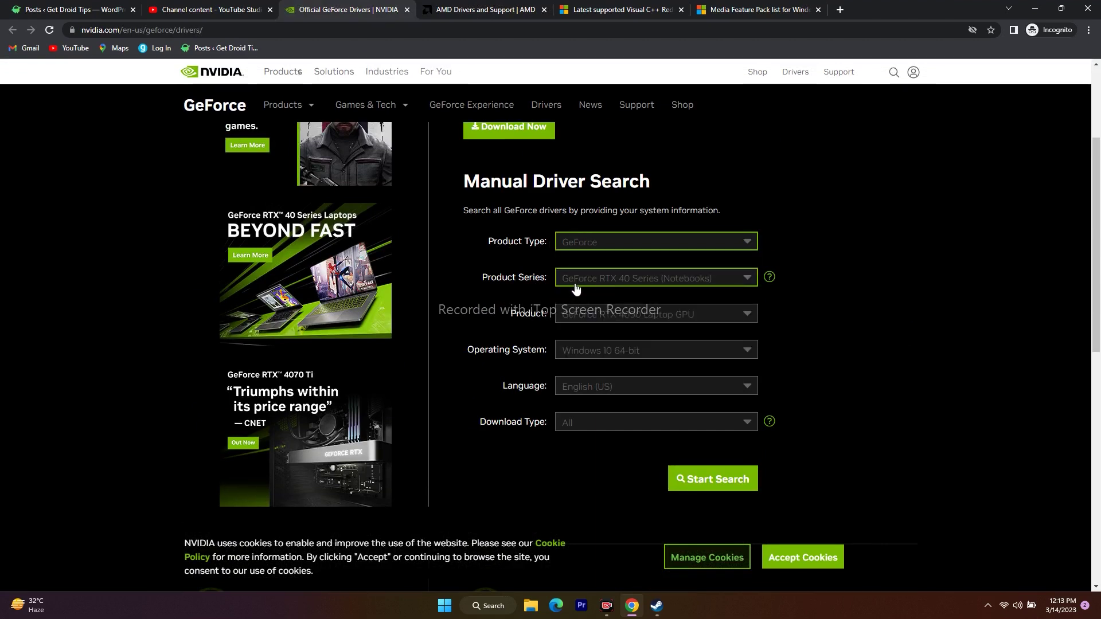
left_click(576, 285)
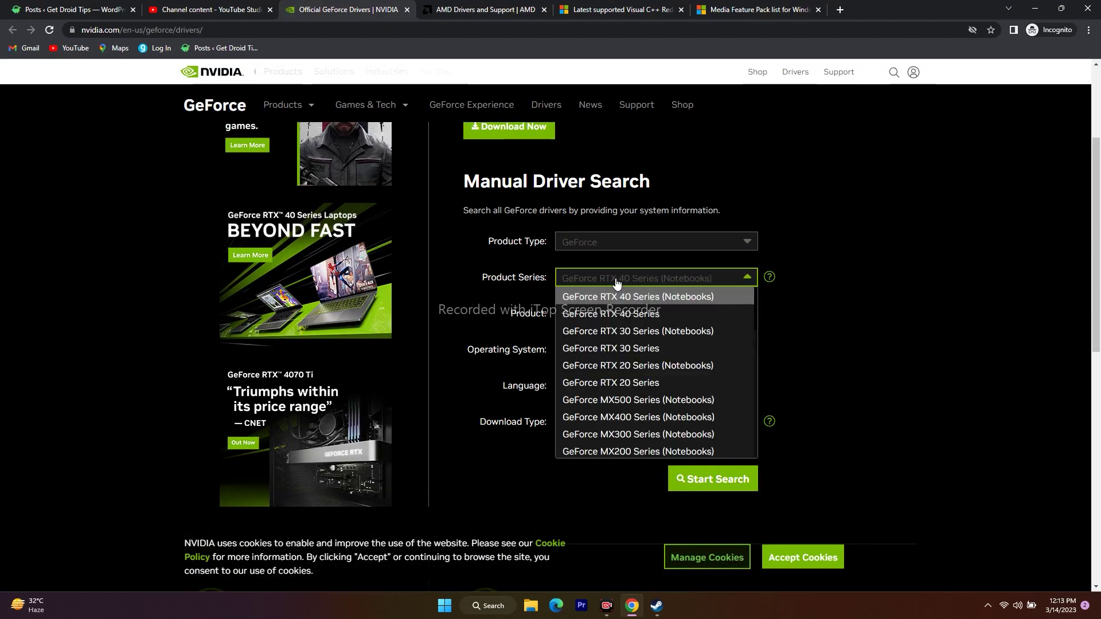
left_click(639, 315)
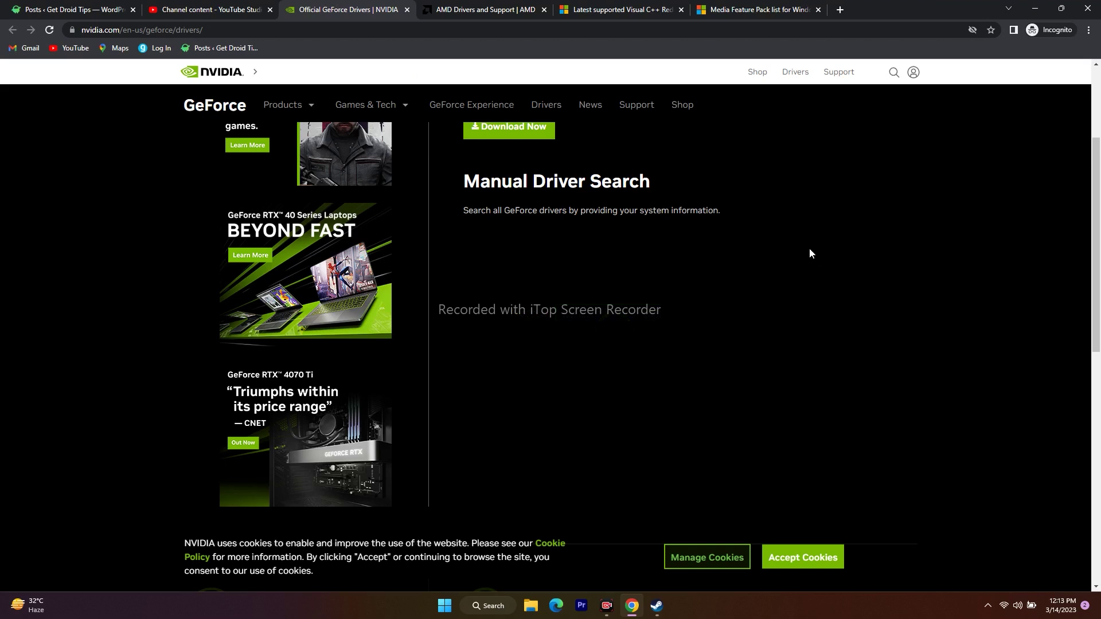
left_click(650, 317)
left_click(644, 334)
Set the driver search's operating system to Windows 11 and search for matching drivers.
scroll(631, 304, "down", 1)
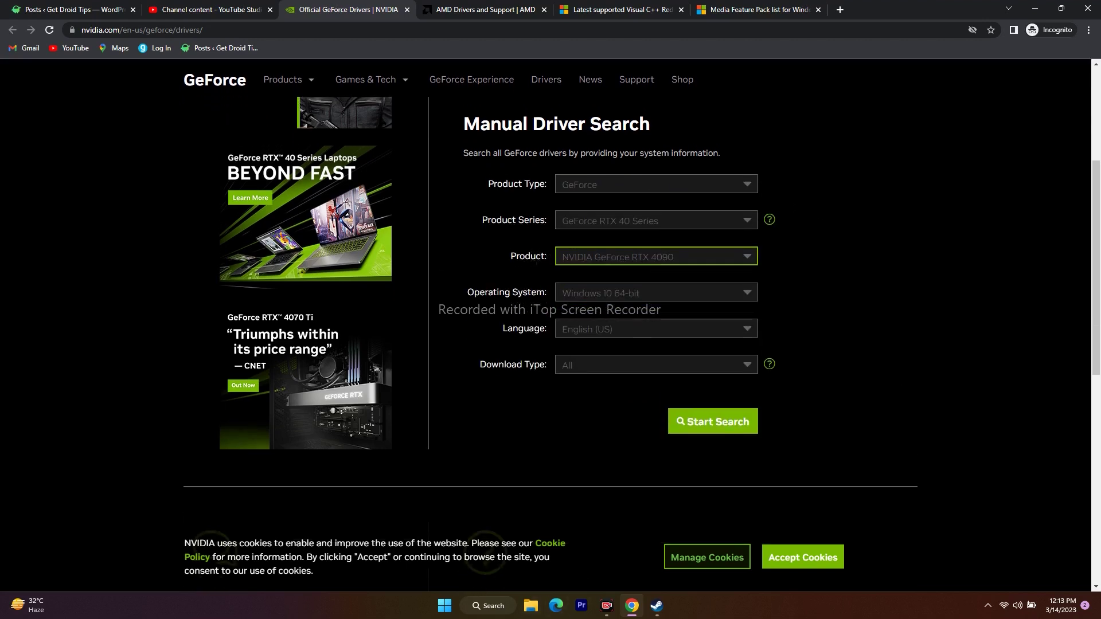
left_click(573, 293)
left_click(591, 327)
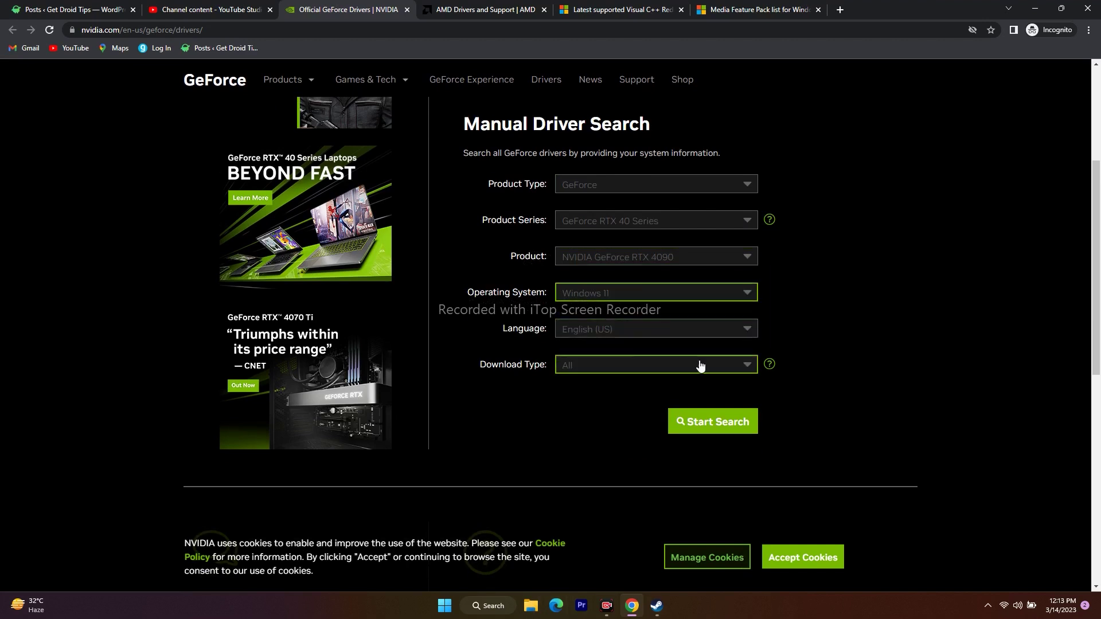
left_click(711, 421)
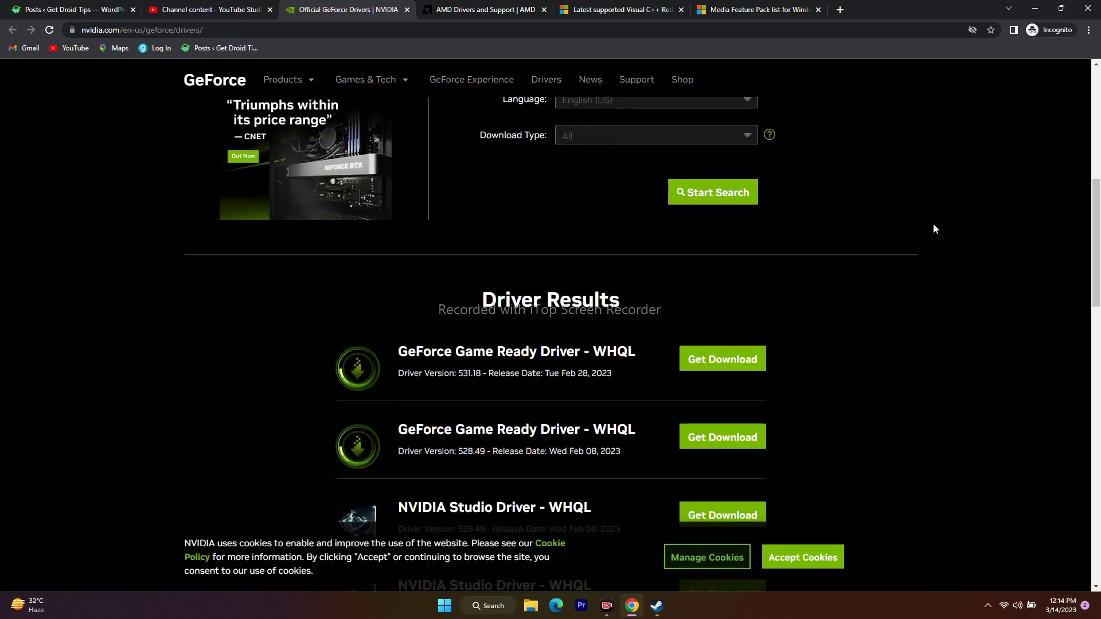
Examine the driver results, checking the version and release date of the newest GeForce Game Ready Driver.
scroll(934, 228, "down", 4)
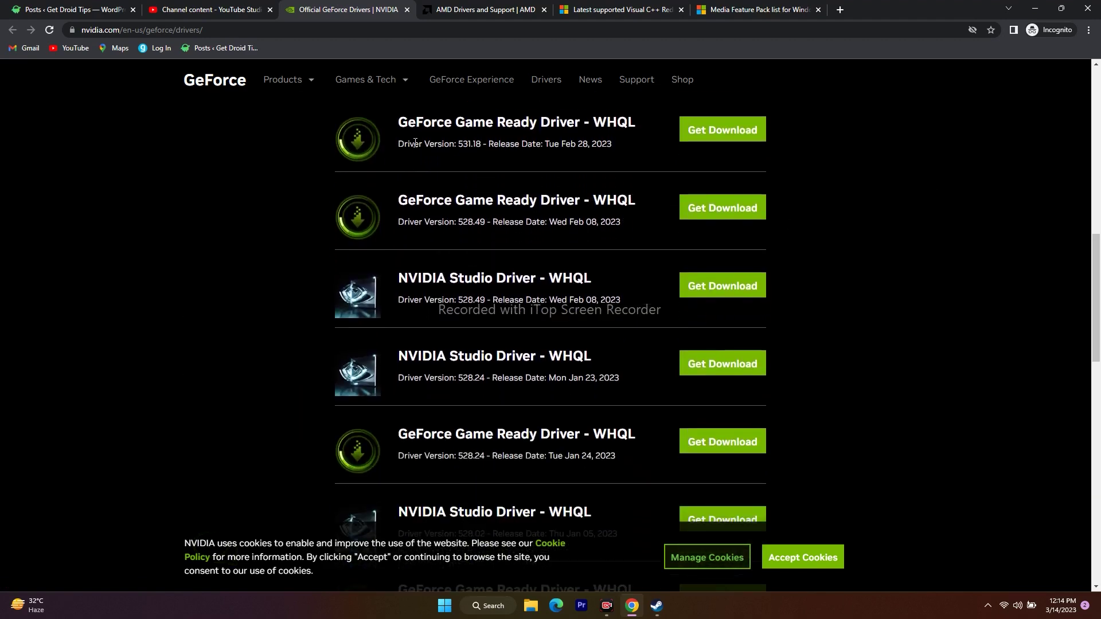
left_click_drag(398, 117, 582, 148)
left_click(614, 148)
left_click_drag(398, 117, 559, 148)
left_click(622, 154)
left_click_drag(457, 144, 611, 145)
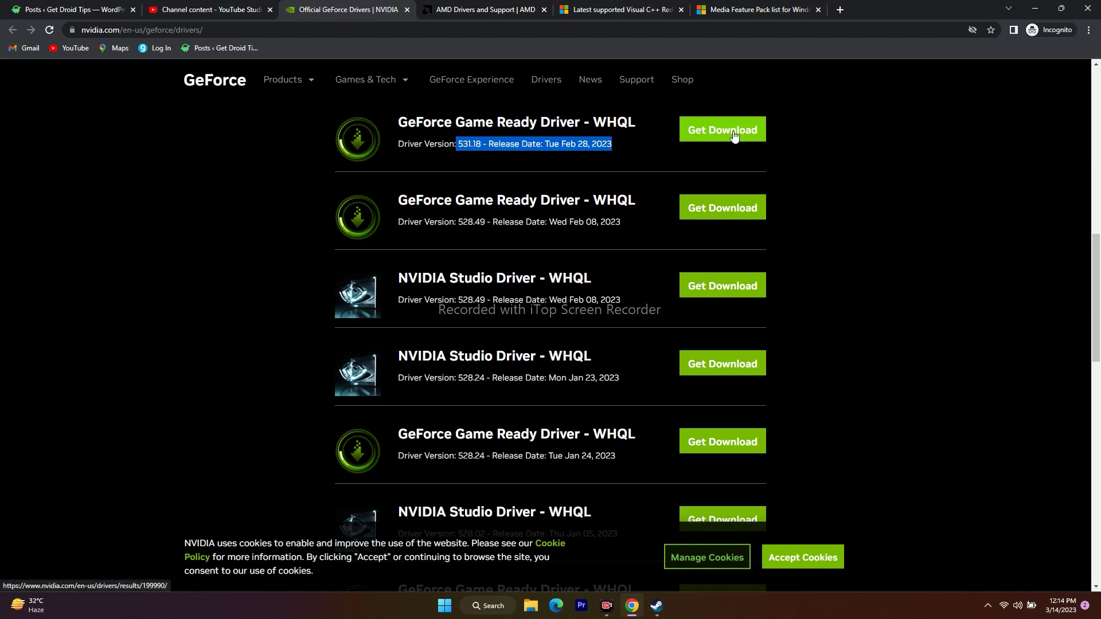
left_click(875, 187)
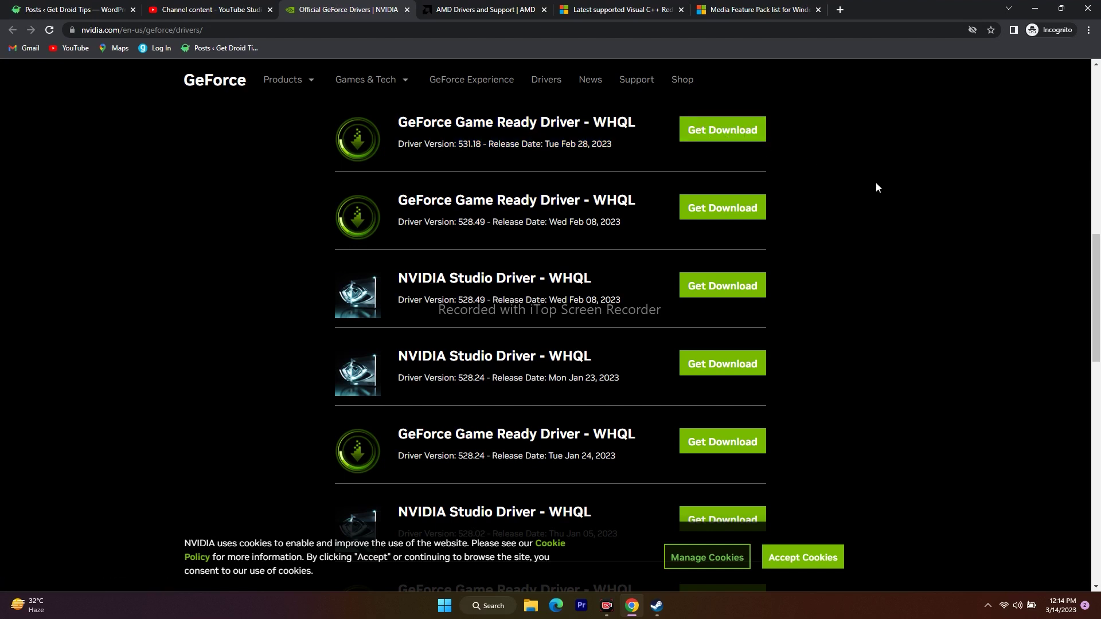
On AMD's support page, find the Graphics drivers for the Radeon RX 7900 XT and expand the Windows 11 - 64-Bit Edition section.
left_click(481, 7)
scroll(760, 236, "down", 1)
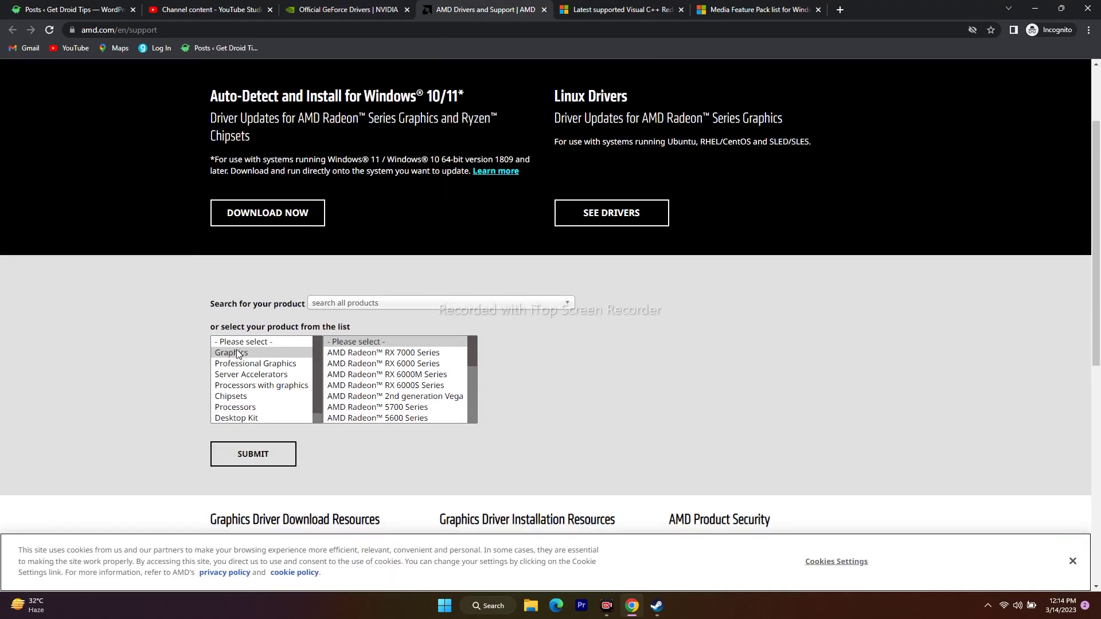
left_click(235, 353)
left_click(390, 353)
left_click(555, 353)
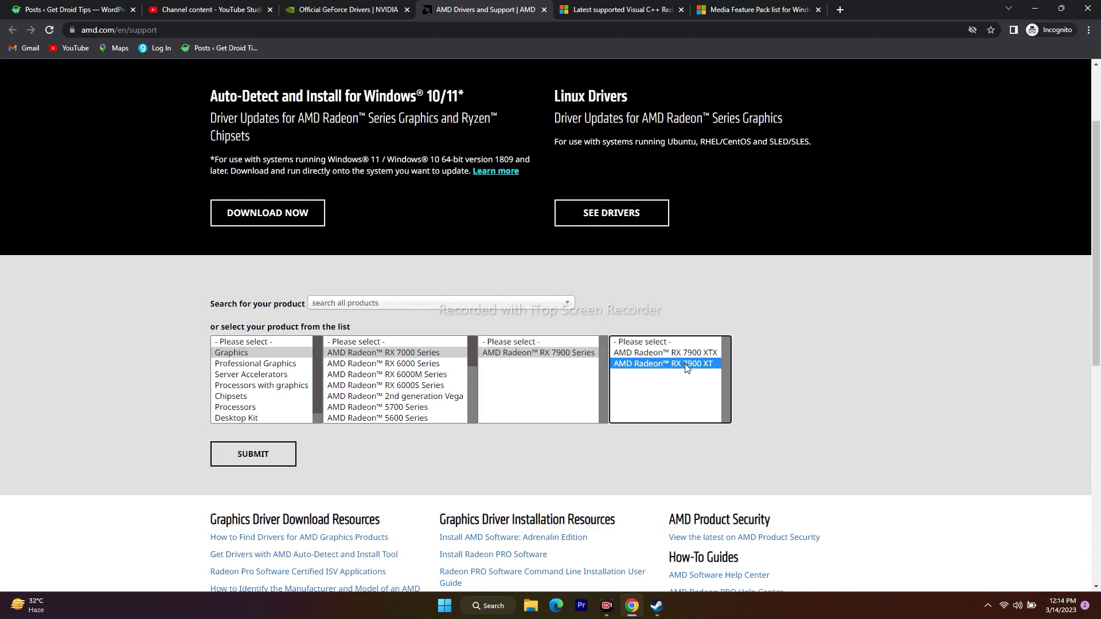
left_click(686, 364)
left_click(252, 456)
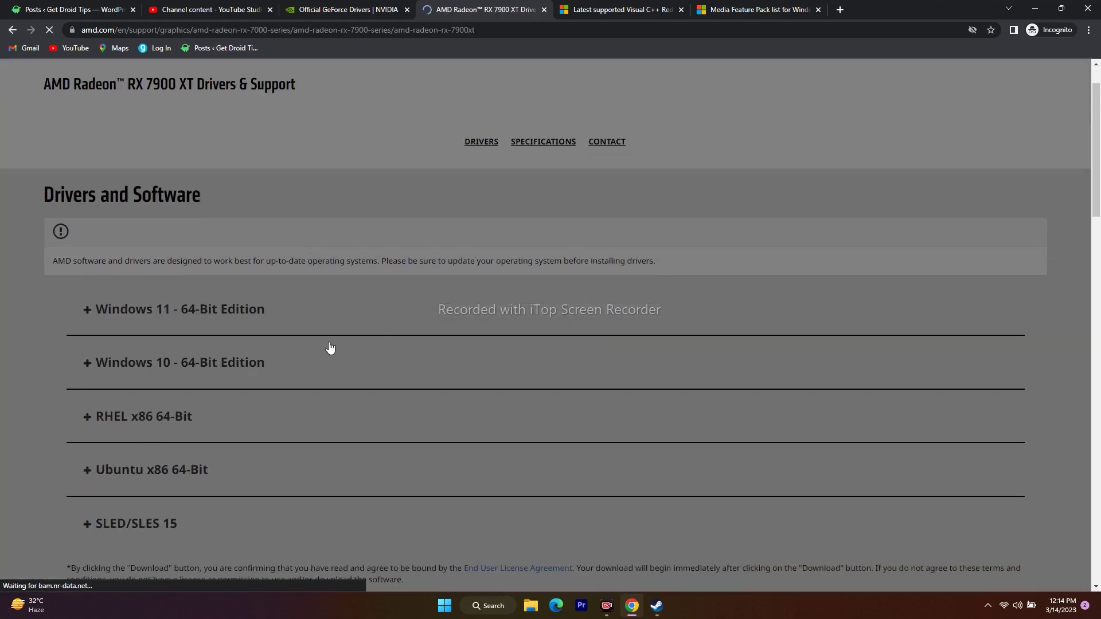
double_click(89, 311)
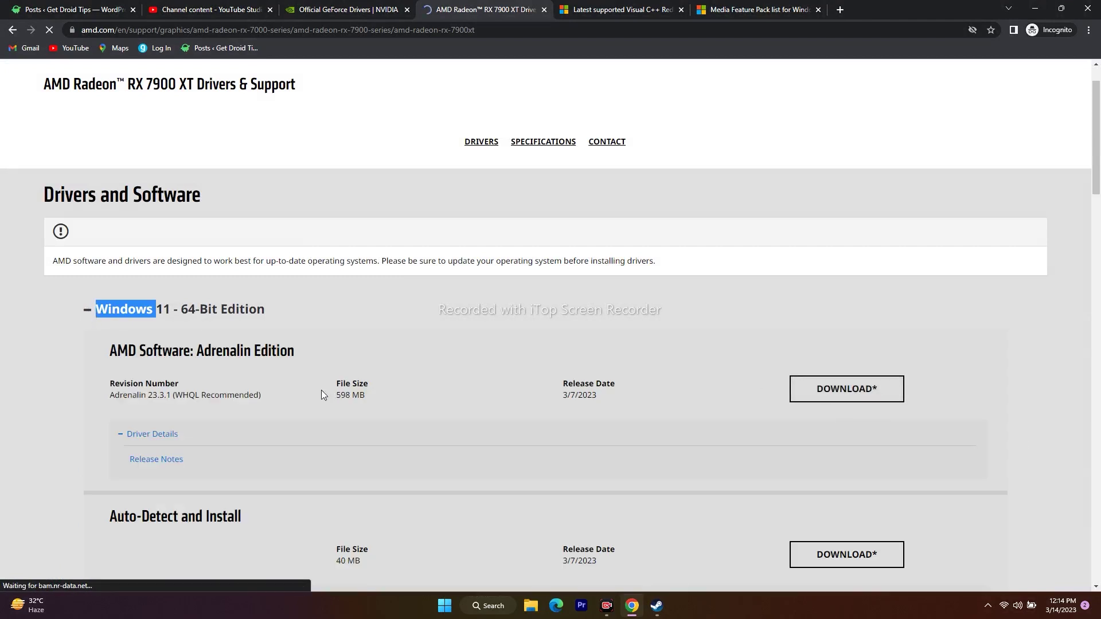
Check the Radeon RX 7900 XT drivers under Windows 10 - 64-Bit Edition, collapse the open sections and minimize the browser.
left_click(87, 312)
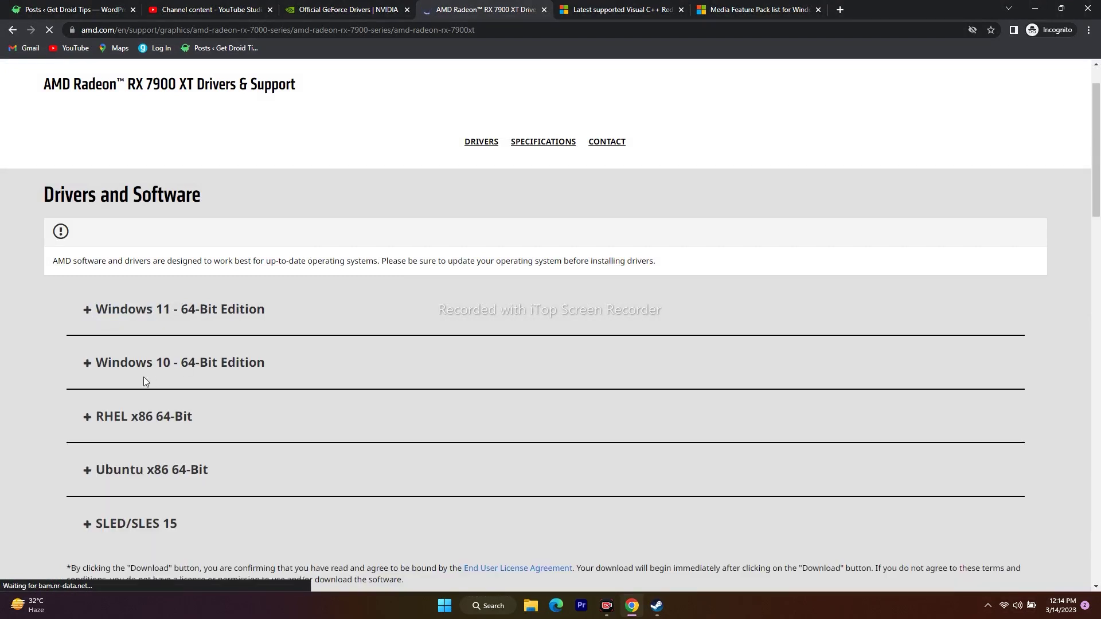
left_click(87, 365)
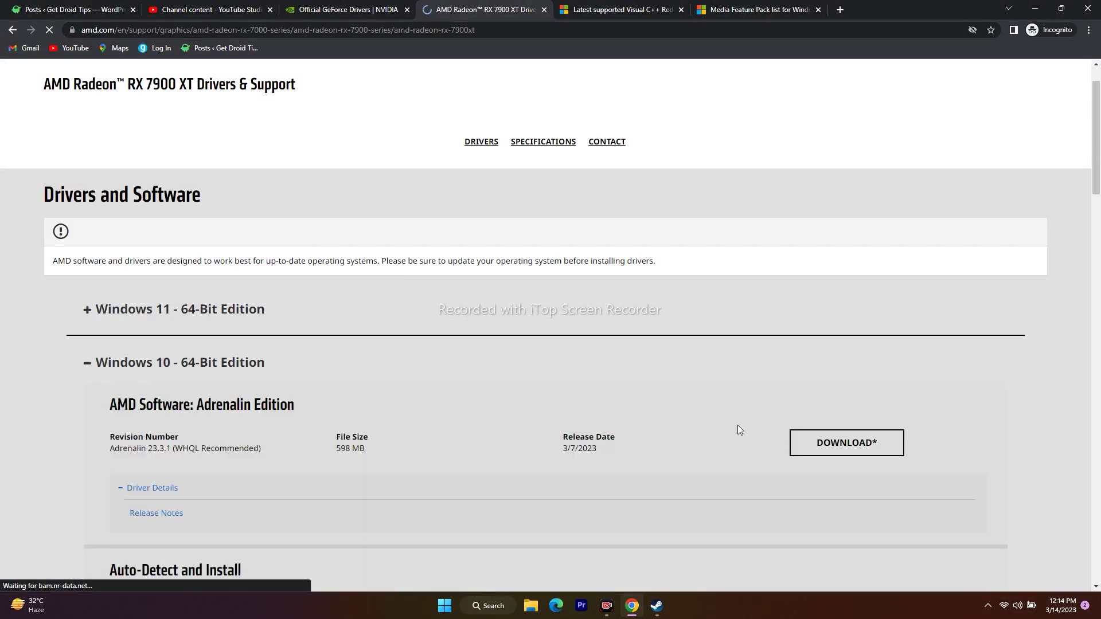
left_click(89, 363)
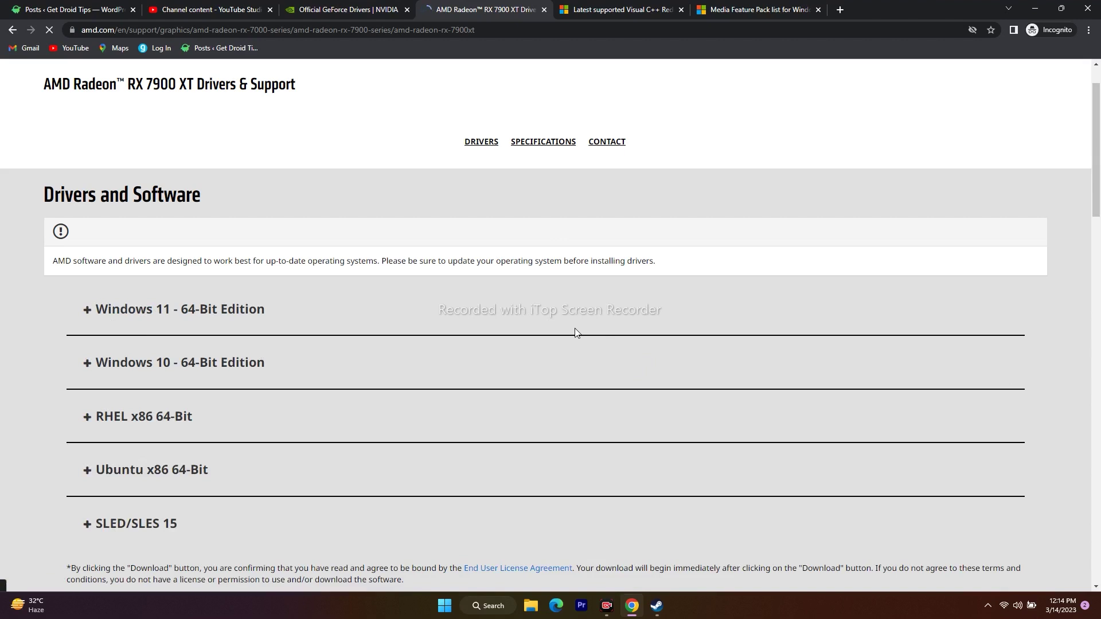
left_click(1032, 9)
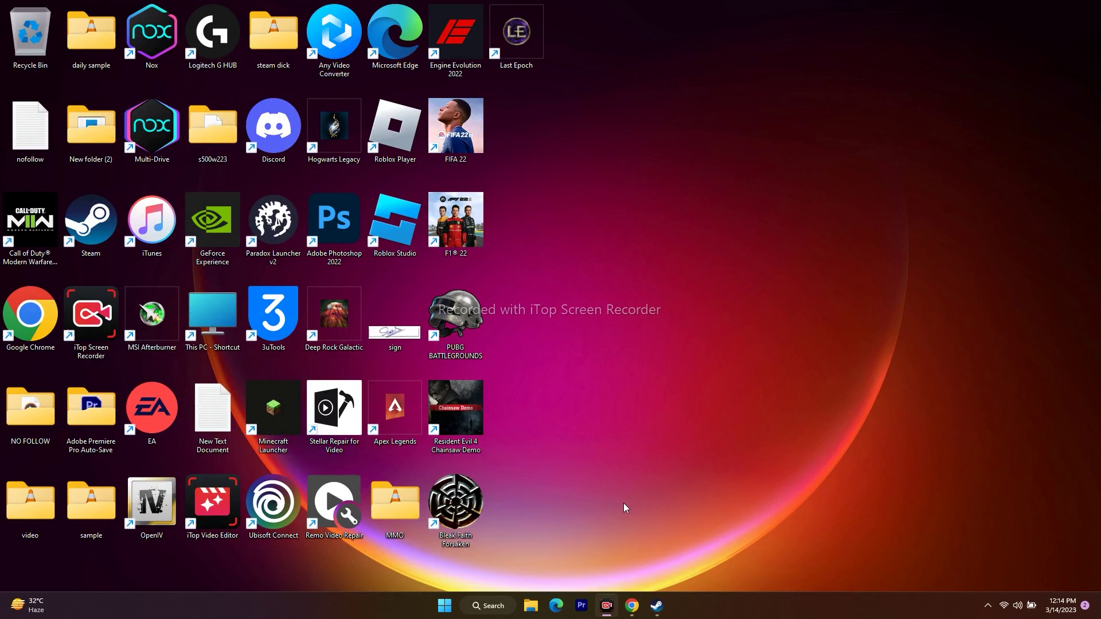
Switch back to Chrome, review the manual driver search settings on NVIDIA's GeForce drivers page, and minimize the browser.
left_click(632, 606)
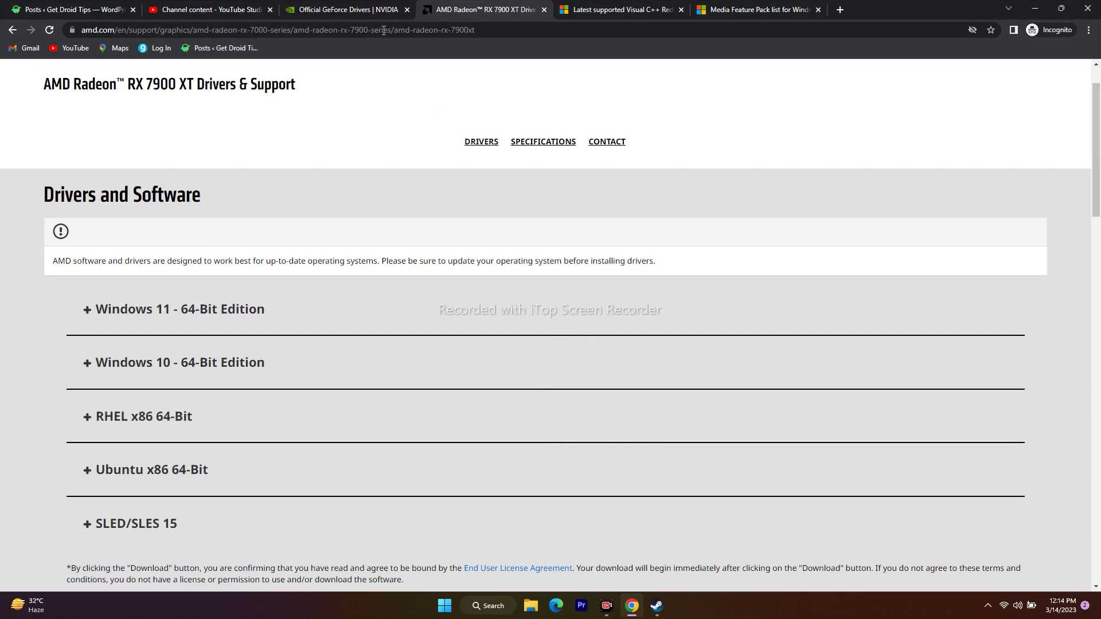
left_click(367, 9)
scroll(996, 312, "up", 6)
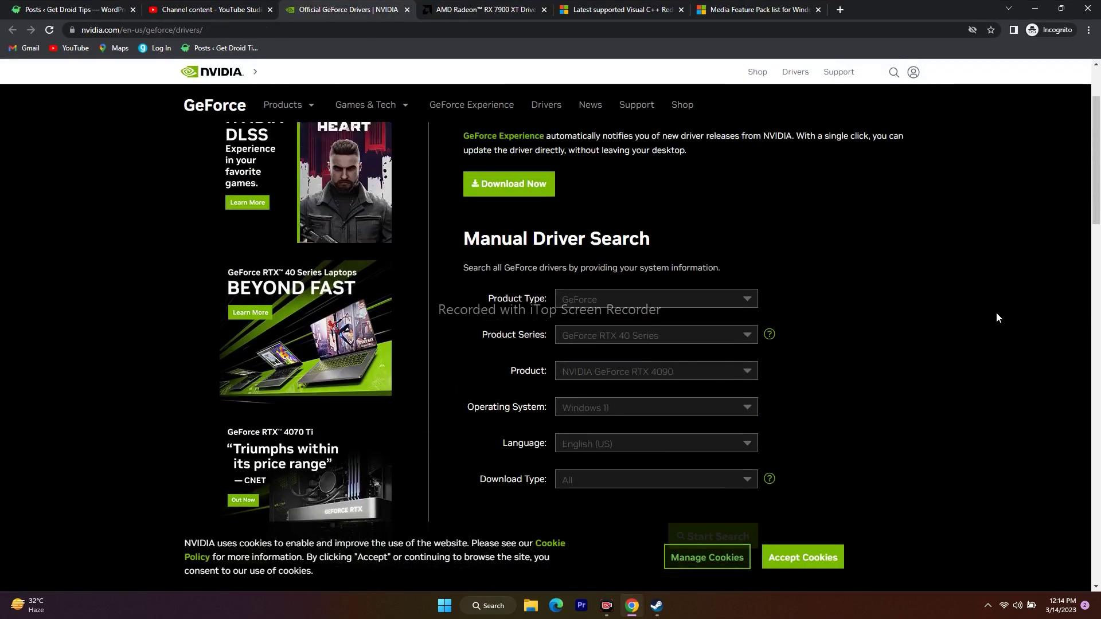
scroll(996, 317, "down", 3)
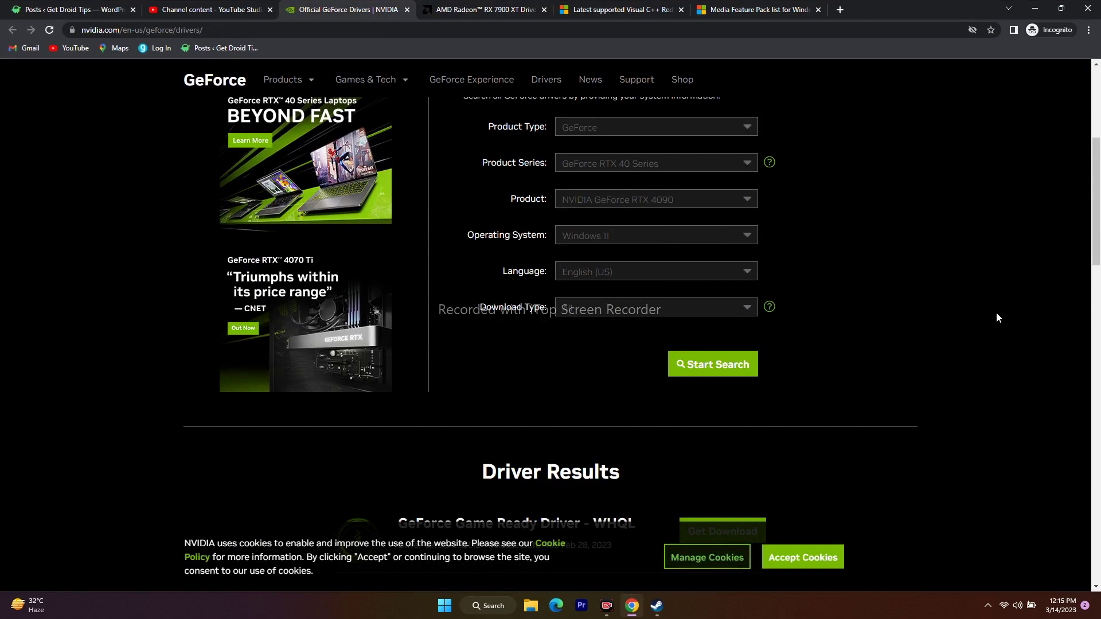
left_click(1035, 8)
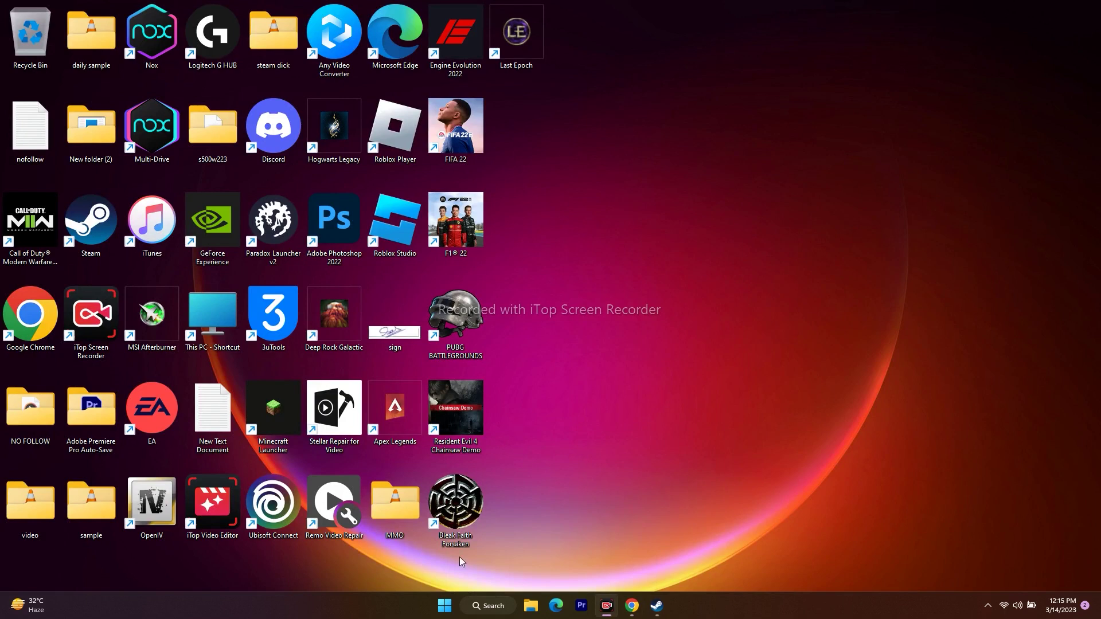
In Device Manager, check the driver details in the NVIDIA display adapter's properties, and close both windows.
right_click(449, 601)
left_click(453, 357)
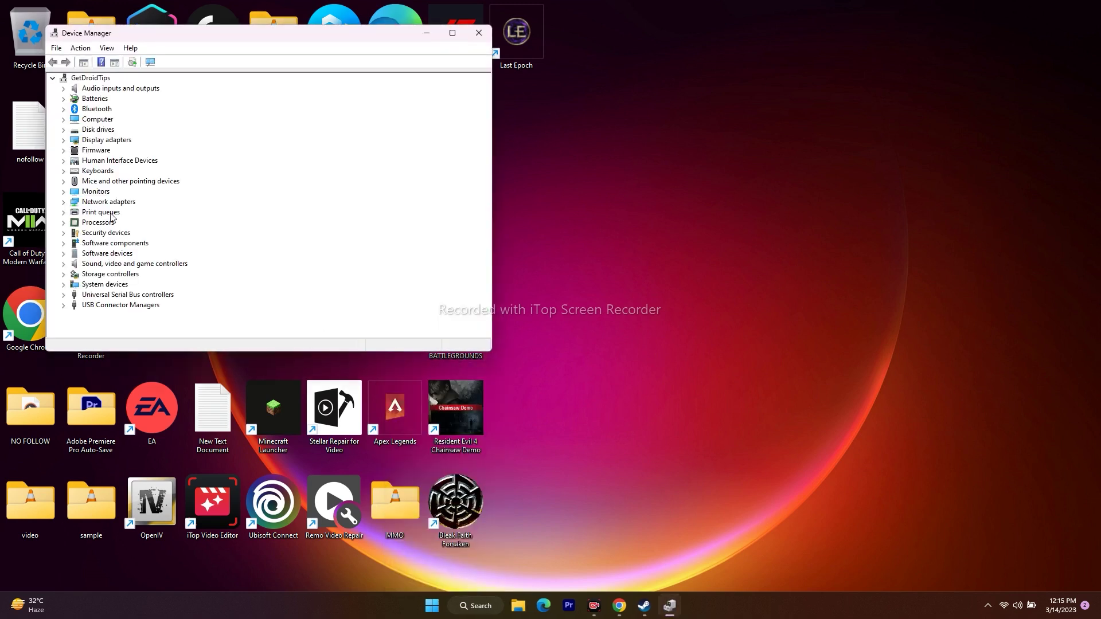
left_click(64, 140)
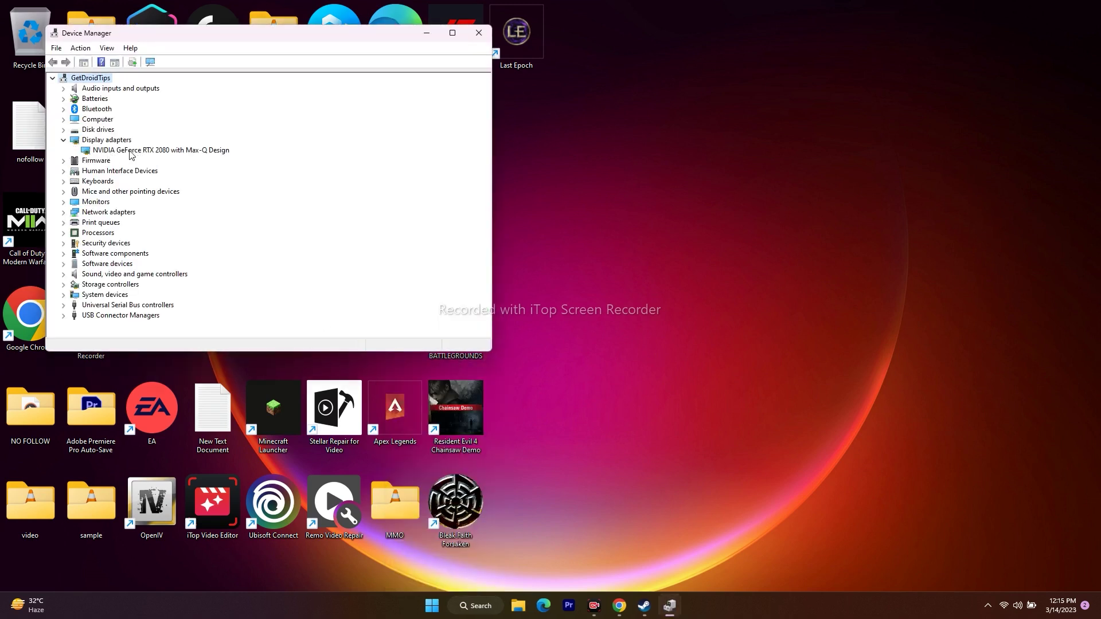
right_click(161, 154)
left_click(196, 221)
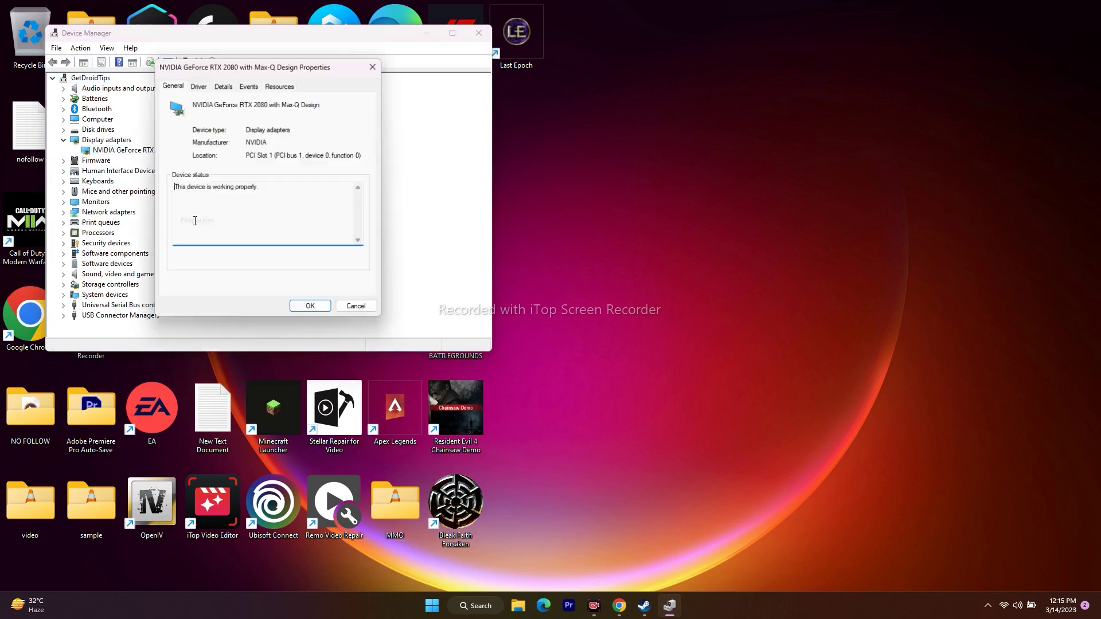
left_click(198, 86)
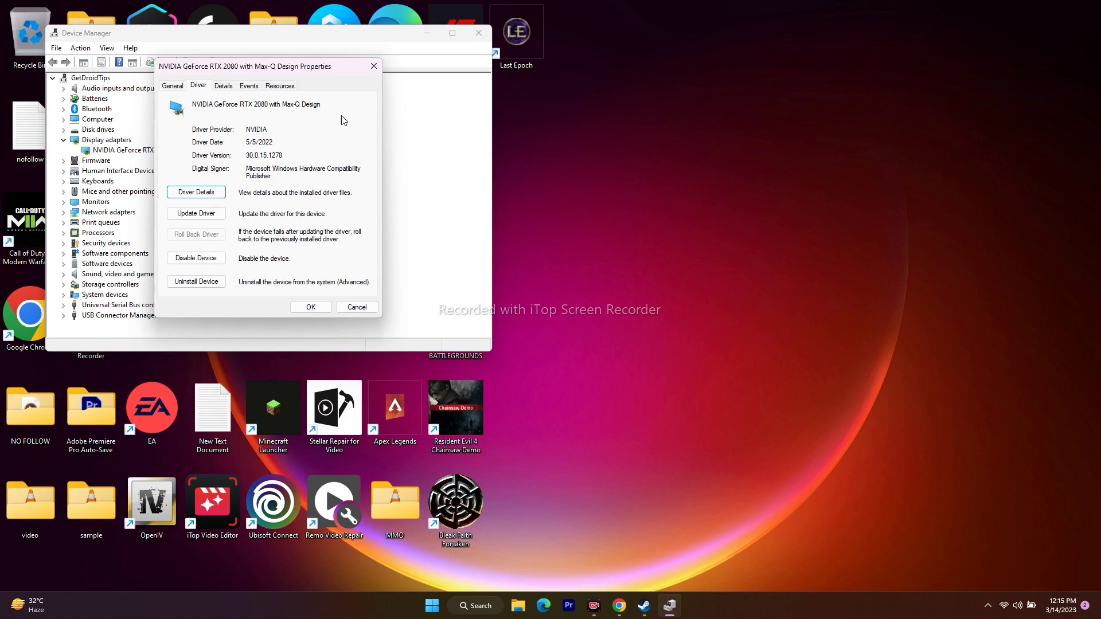
left_click(374, 66)
left_click(479, 33)
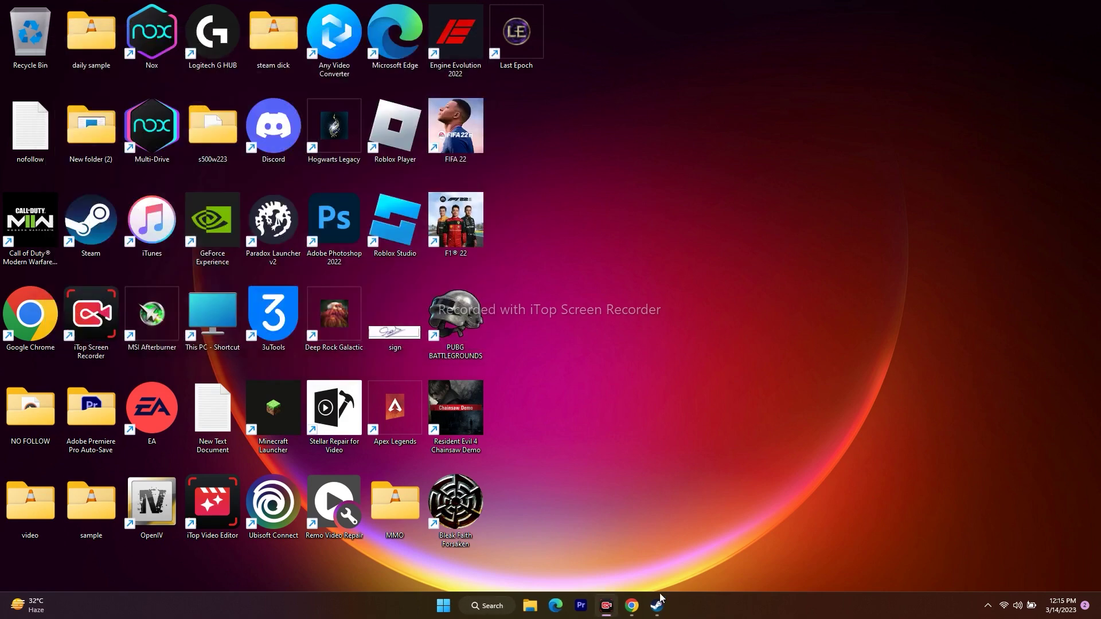
Back in Chrome, look through NVIDIA's driver results and examine the version of the newest GeForce Game Ready Driver.
left_click(632, 606)
scroll(861, 242, "up", 3)
scroll(861, 242, "down", 1)
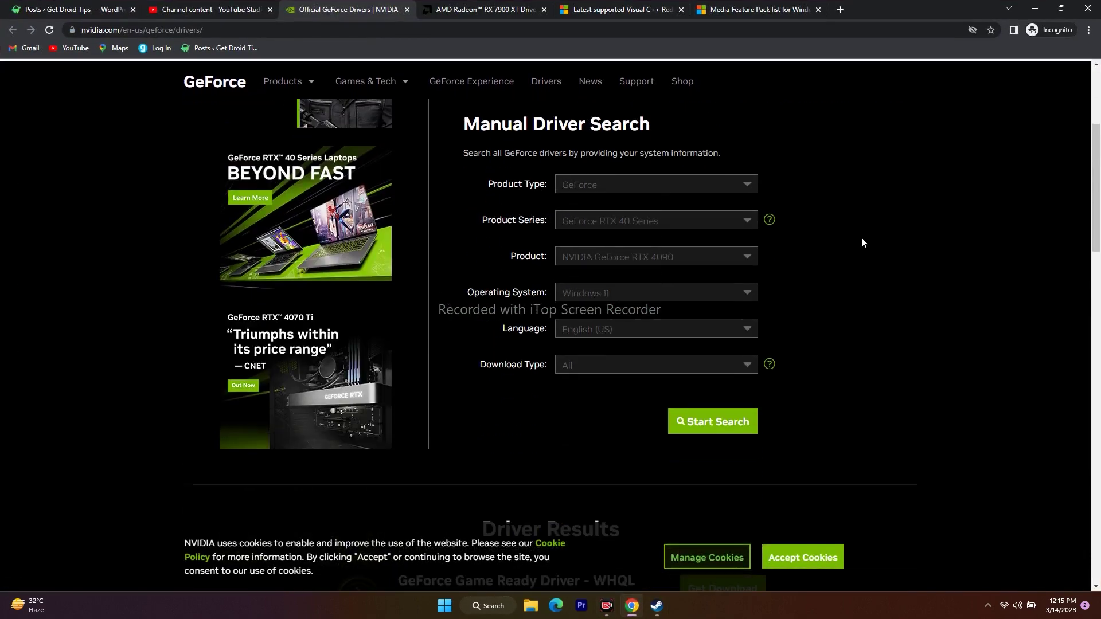
scroll(861, 242, "up", 3)
scroll(861, 242, "down", 5)
scroll(861, 242, "down", 9)
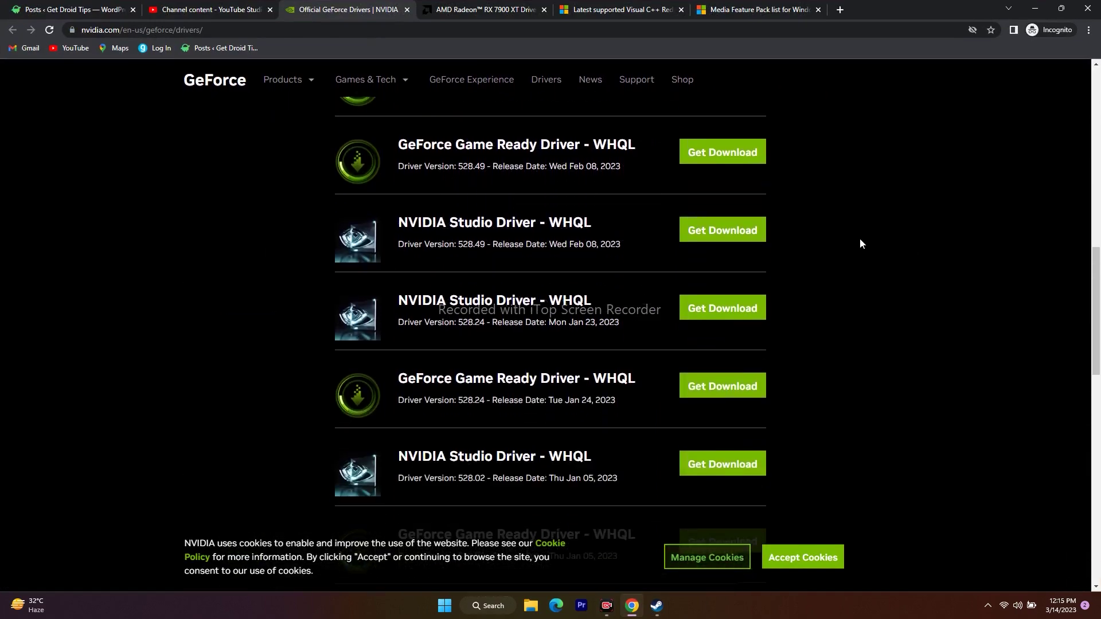
scroll(859, 243, "up", 3)
scroll(860, 243, "down", 10)
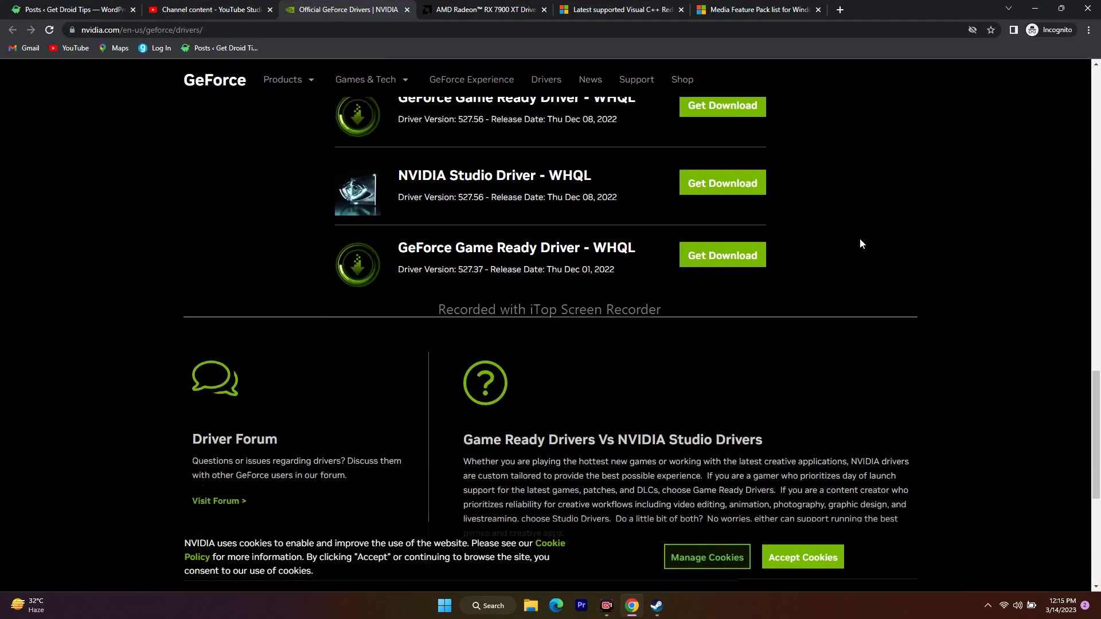
scroll(860, 244, "up", 8)
scroll(860, 244, "up", 3)
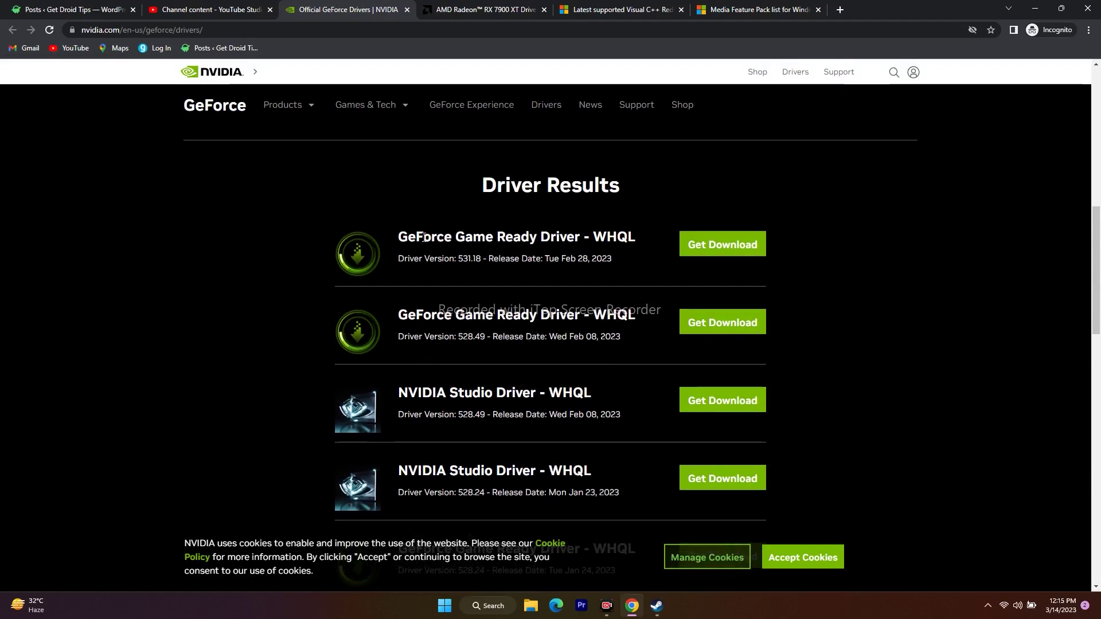
left_click_drag(399, 237, 610, 258)
left_click(609, 258)
left_click_drag(399, 237, 453, 258)
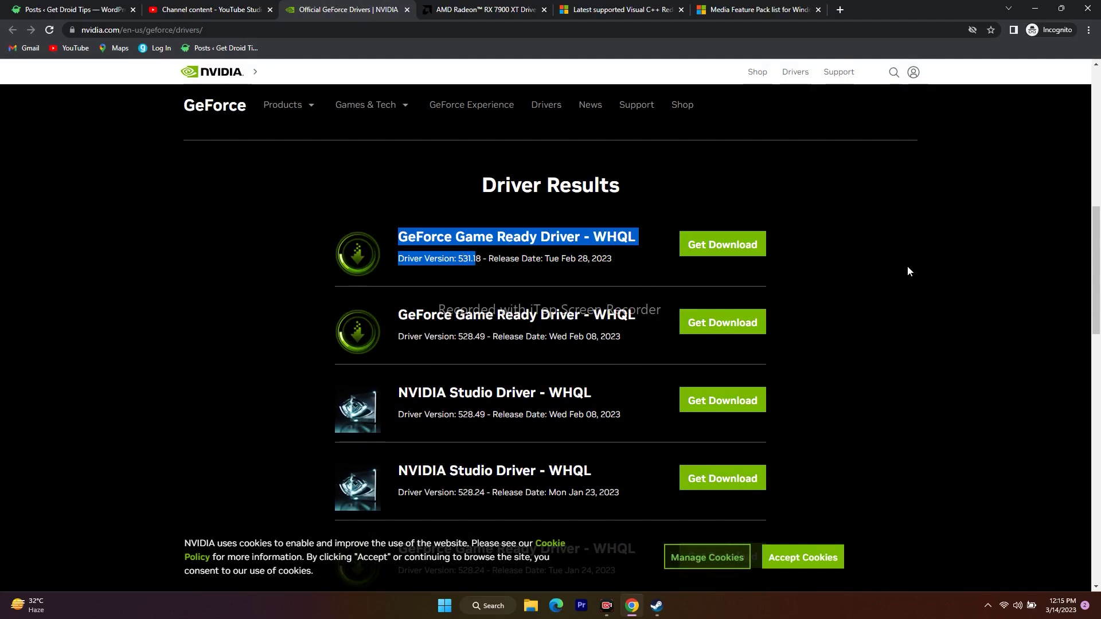
Compare the versions and release dates of the older Game Ready and Studio drivers, and minimize the browser.
scroll(910, 256, "down", 2)
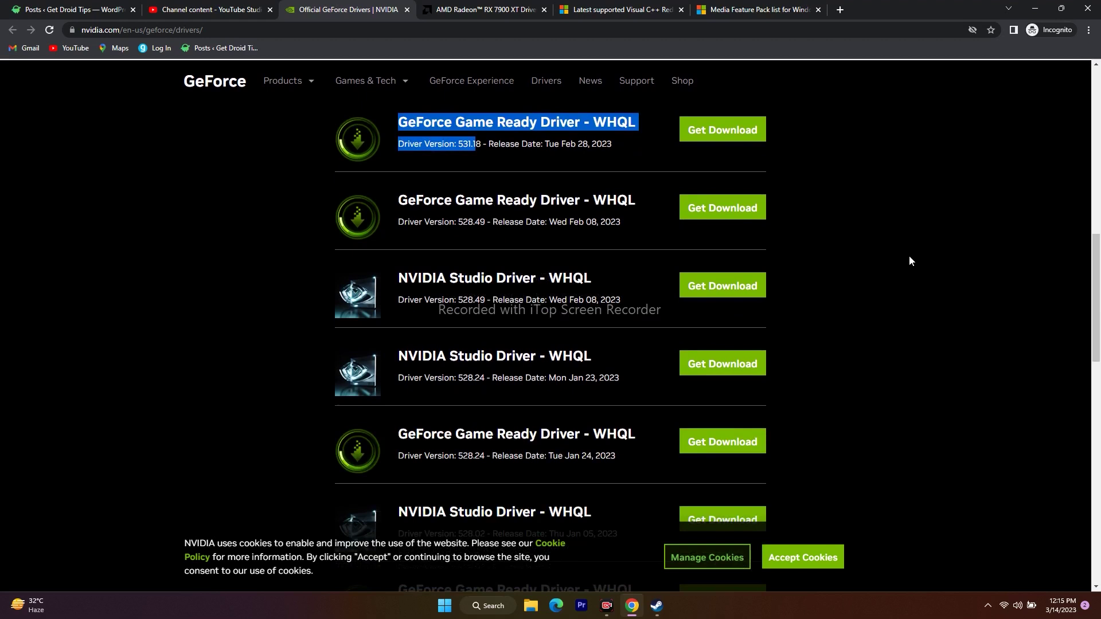
left_click(599, 226)
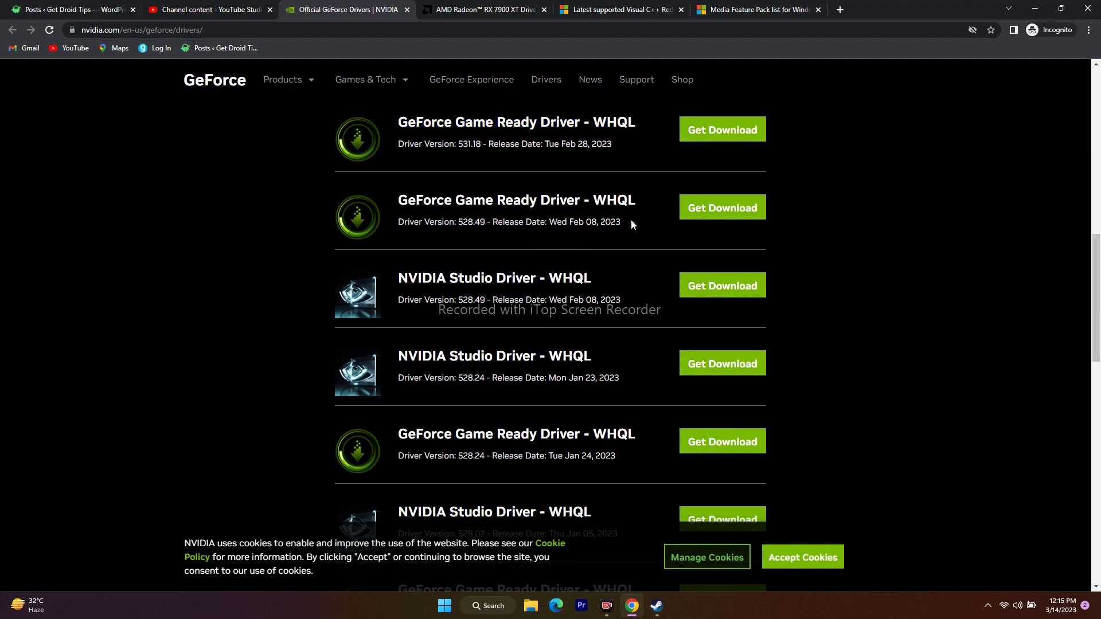
left_click_drag(587, 222, 632, 226)
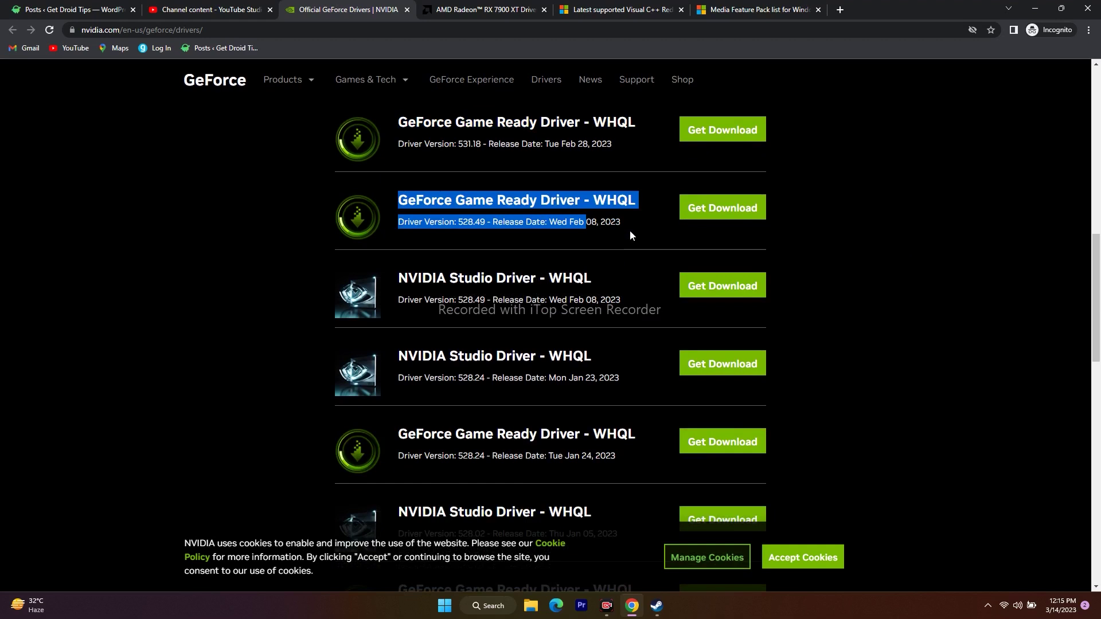
scroll(628, 267, "down", 2)
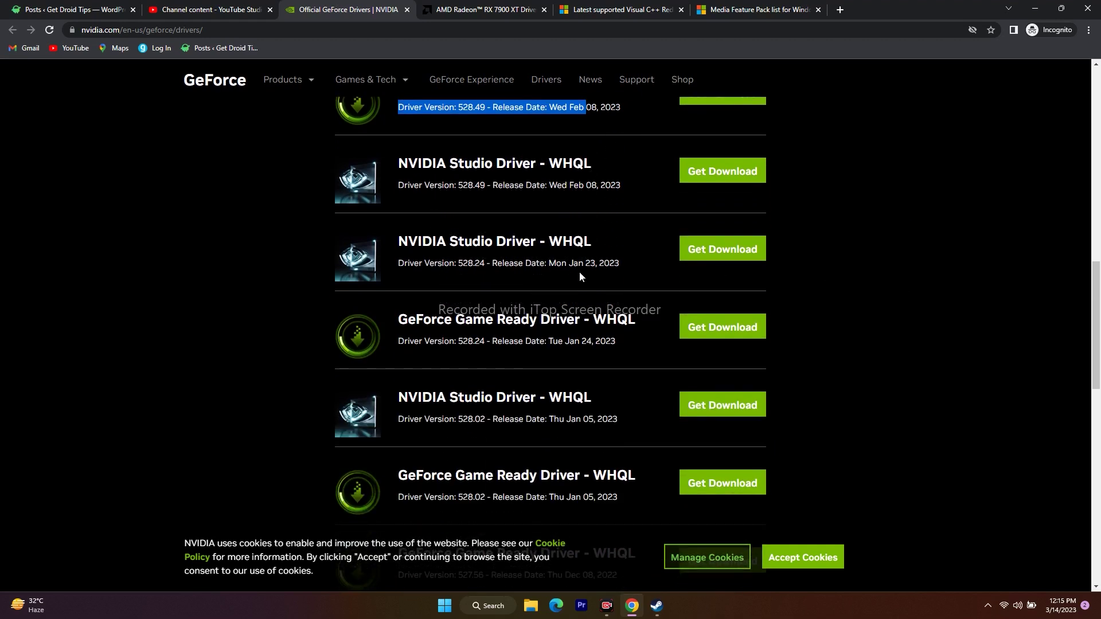
triple_click(621, 263)
left_click_drag(573, 264, 547, 274)
left_click(481, 277)
scroll(914, 293, "up", 3)
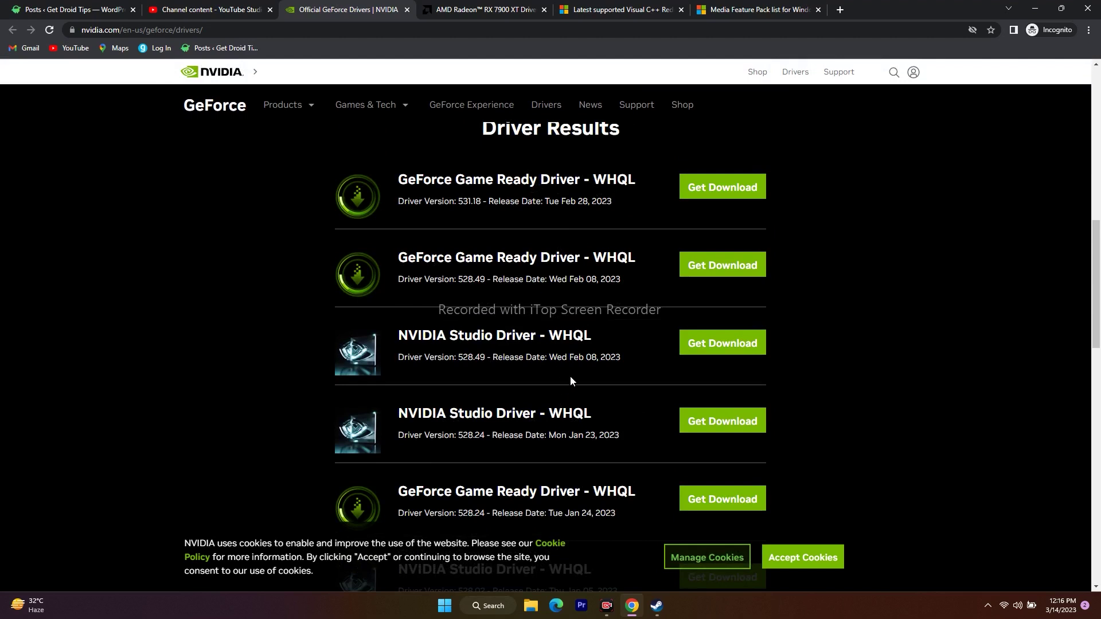
scroll(597, 317, "down", 1)
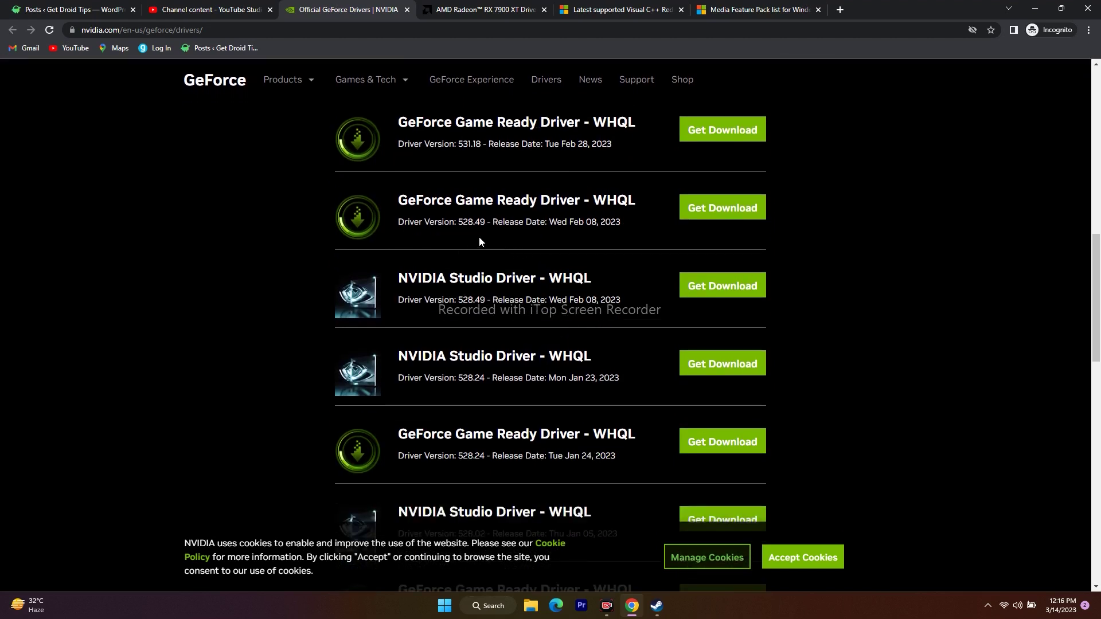
left_click_drag(458, 223, 398, 198)
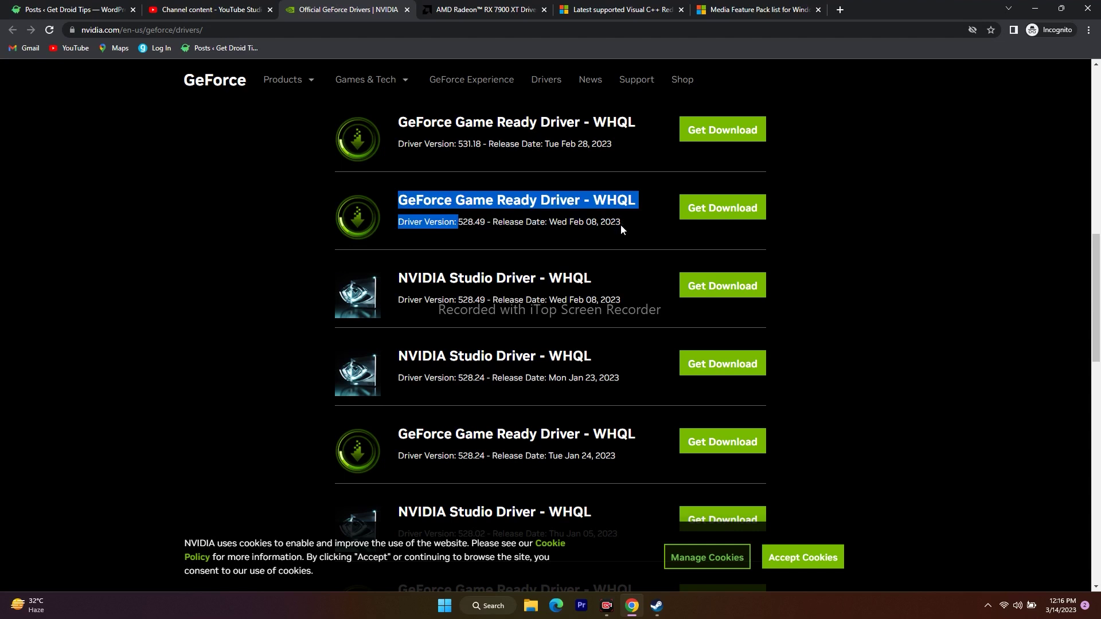
left_click(620, 239)
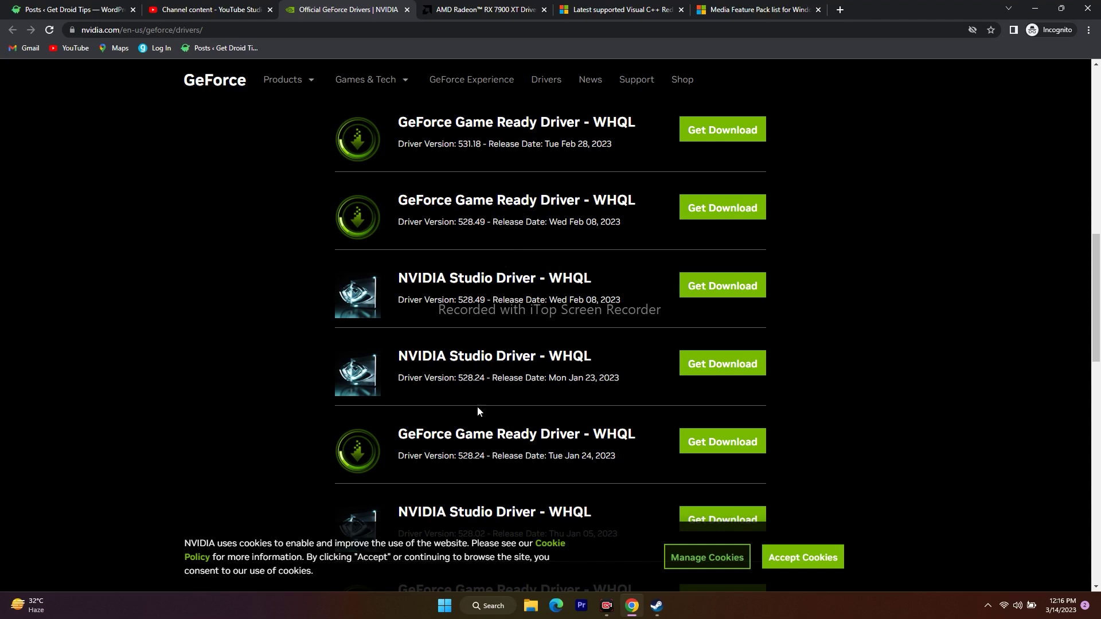
scroll(546, 399, "up", 1)
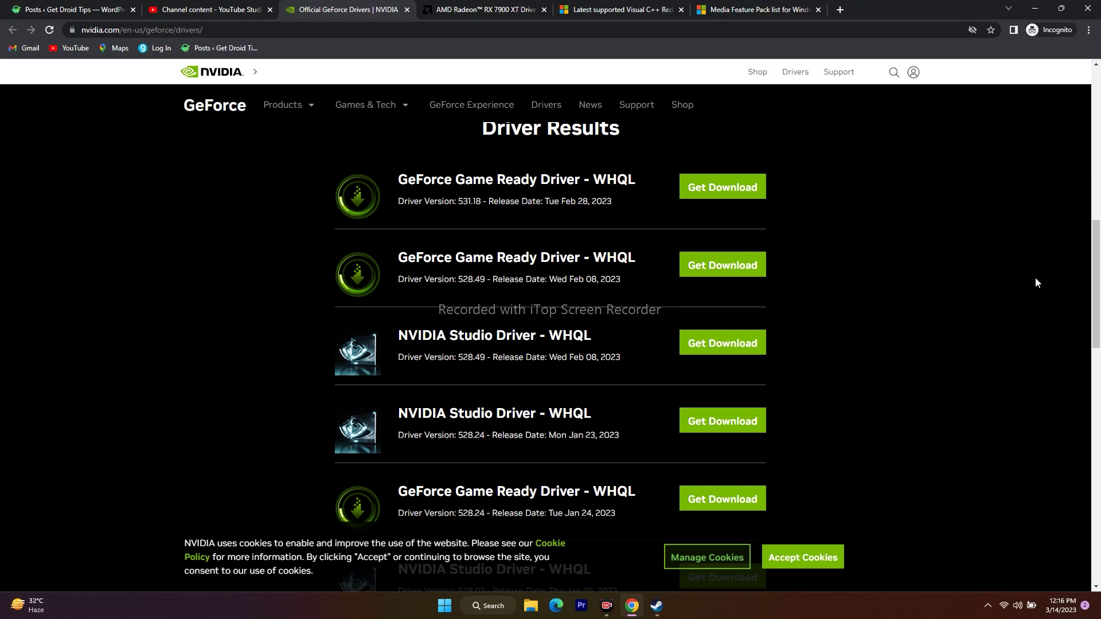
left_click(1037, 8)
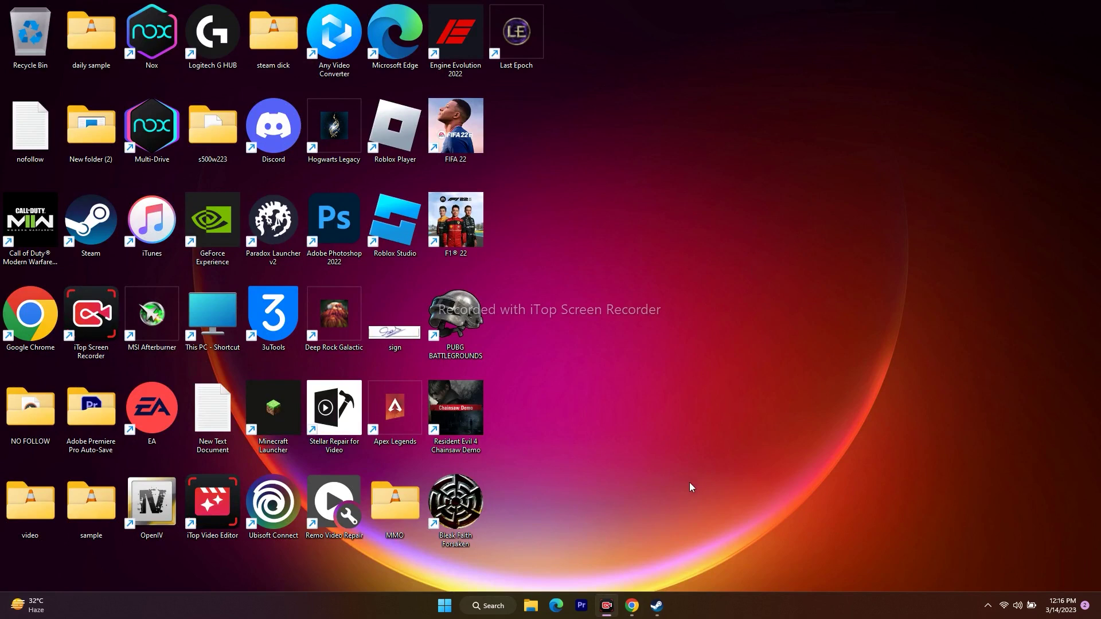
In Steam, open Last Epoch's properties and enter -dx11 as the game's launch option.
left_click(657, 606)
right_click(75, 417)
left_click(88, 483)
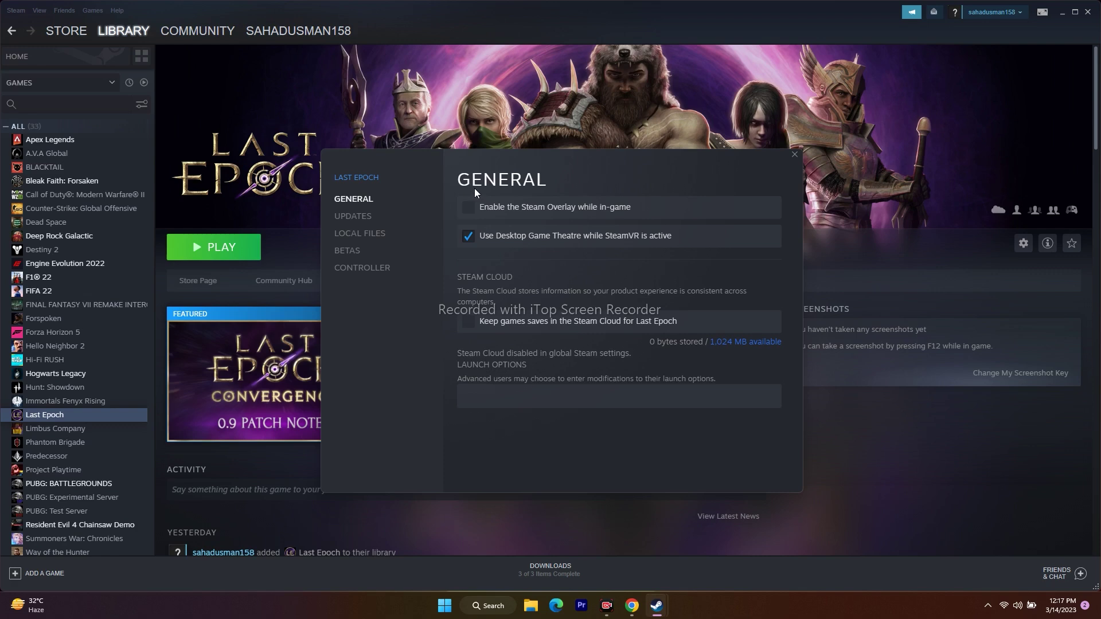
left_click(488, 395)
type("-dx11")
Change Last Epoch's launch option to -dx12, close the game's properties and minimize Steam.
key("BackSpace")
type("2")
left_click_drag(496, 396, 458, 398)
left_click(795, 154)
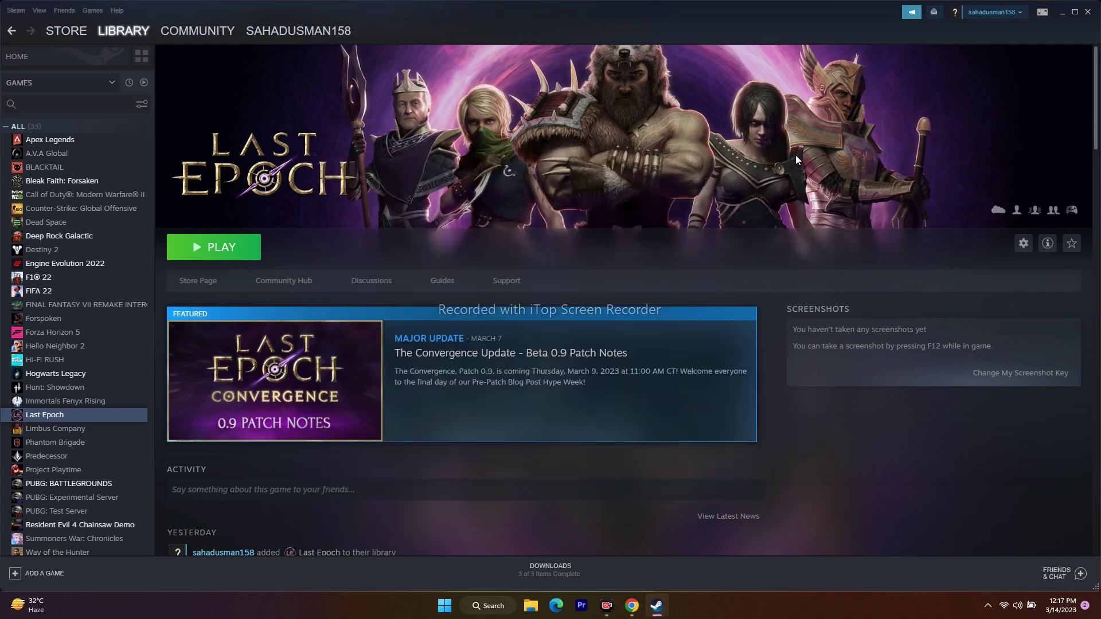
left_click(1062, 12)
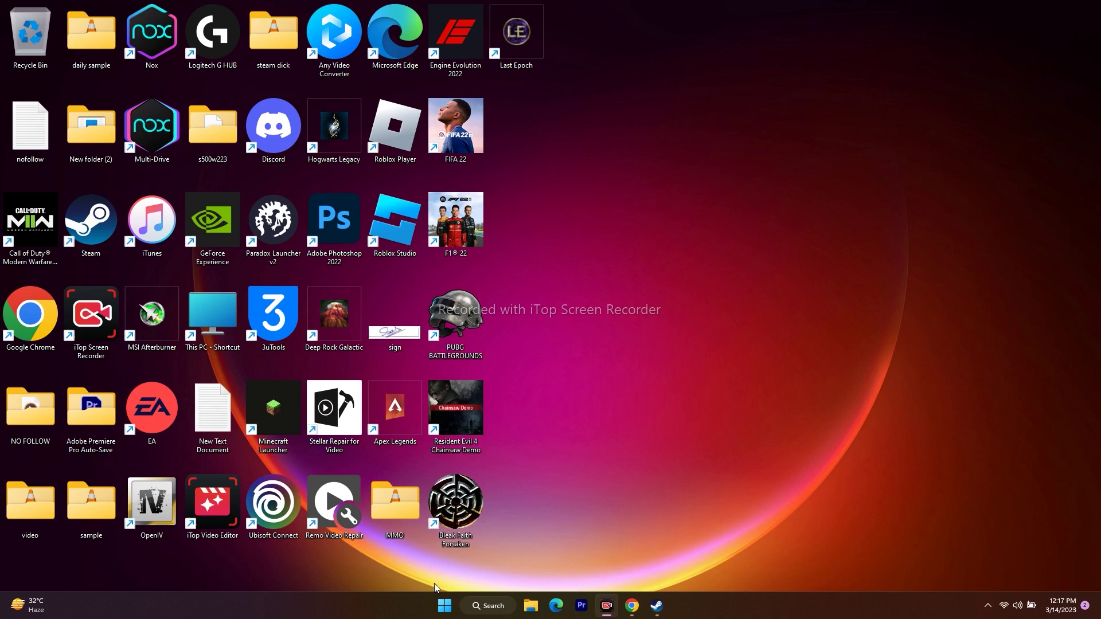
Open Task Manager in a maximized window and end the Discord (32 bit) background process.
right_click(448, 610)
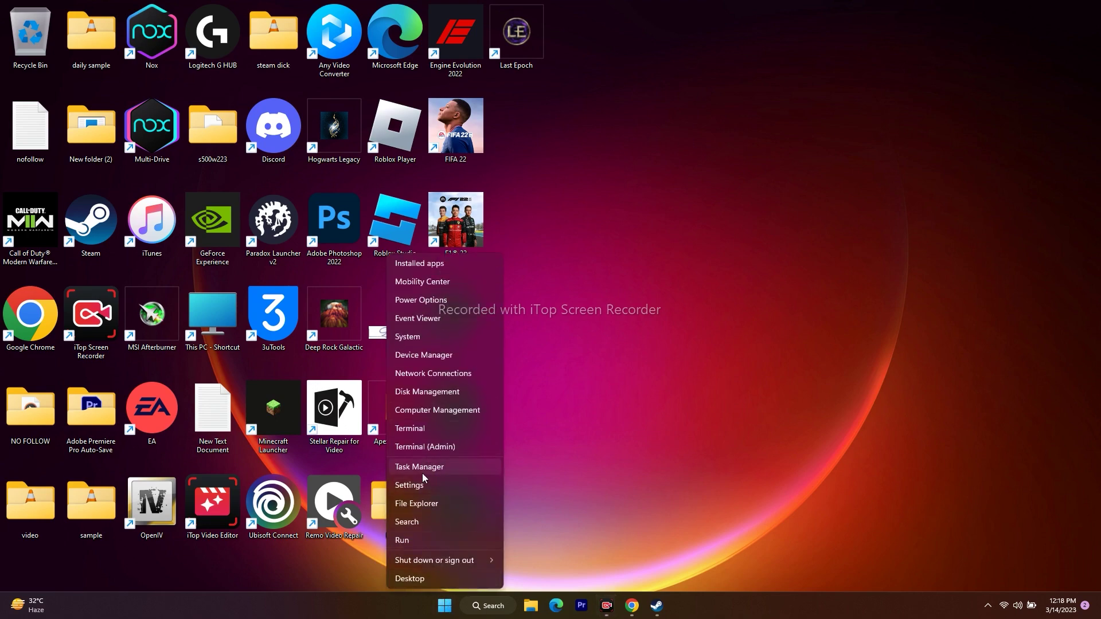
left_click(423, 473)
left_click(796, 50)
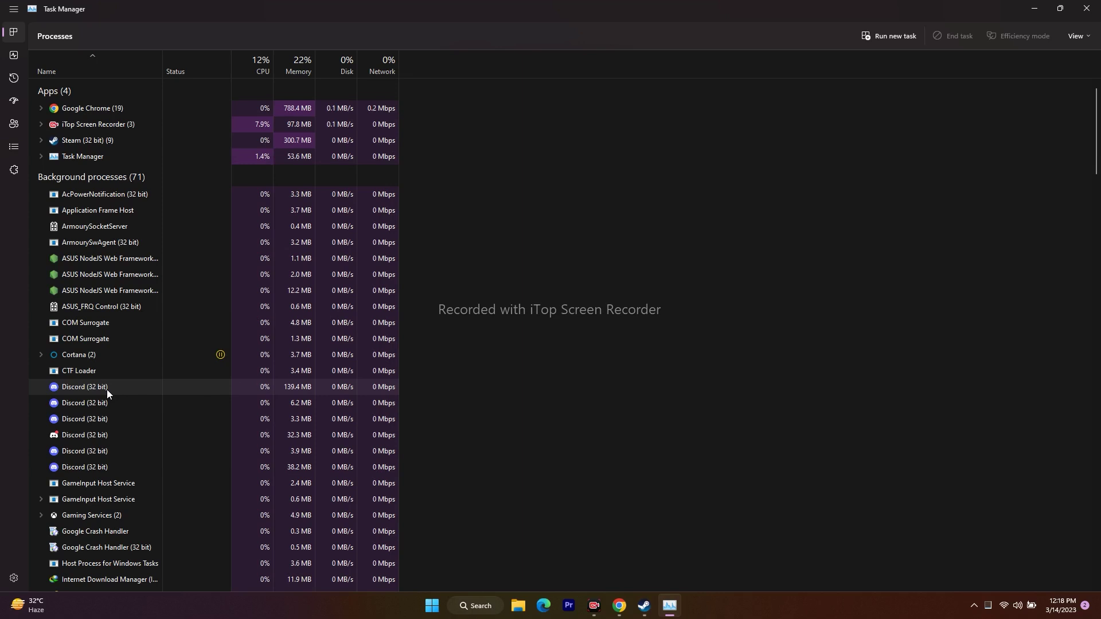
right_click(107, 390)
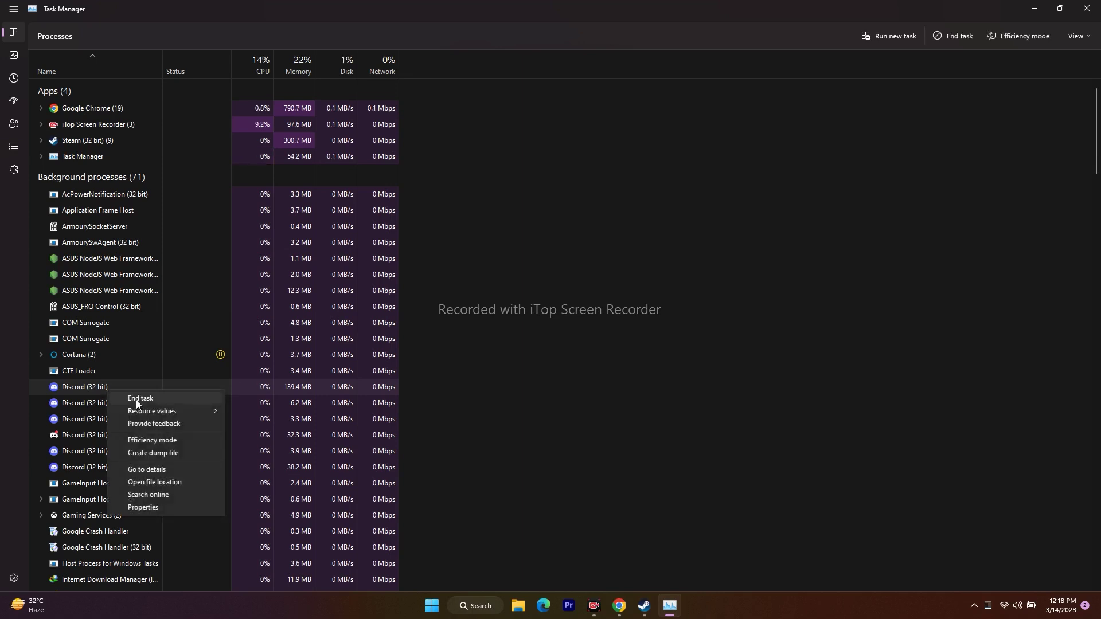
left_click(106, 391)
right_click(106, 391)
left_click(136, 394)
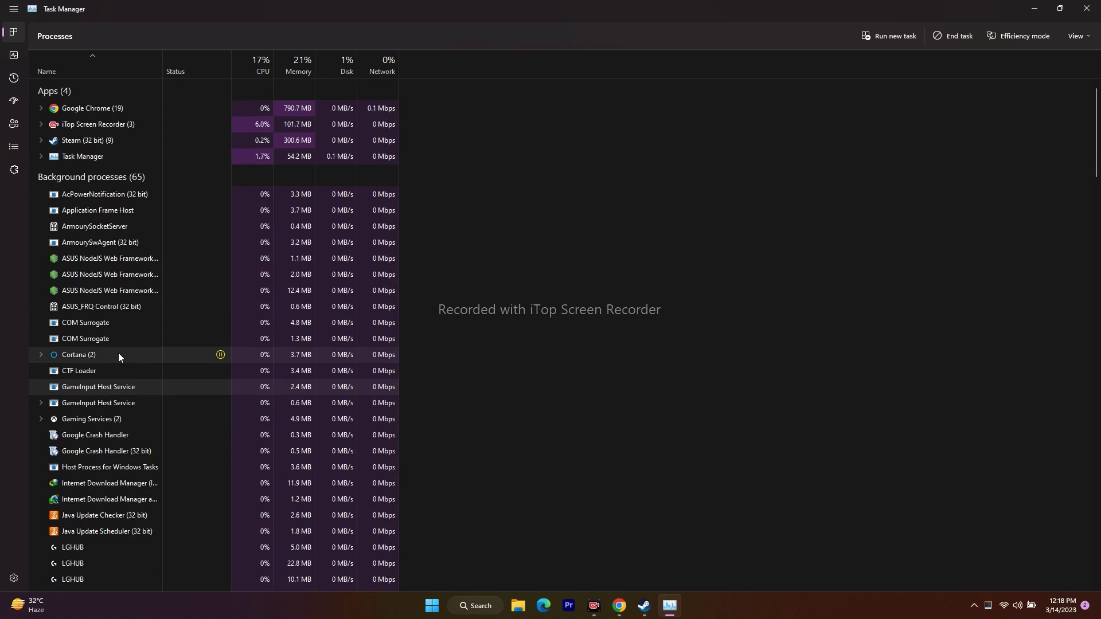
Look over the remaining background processes, close Task Manager and minimize Steam.
scroll(117, 367, "down", 2)
scroll(115, 377, "up", 2)
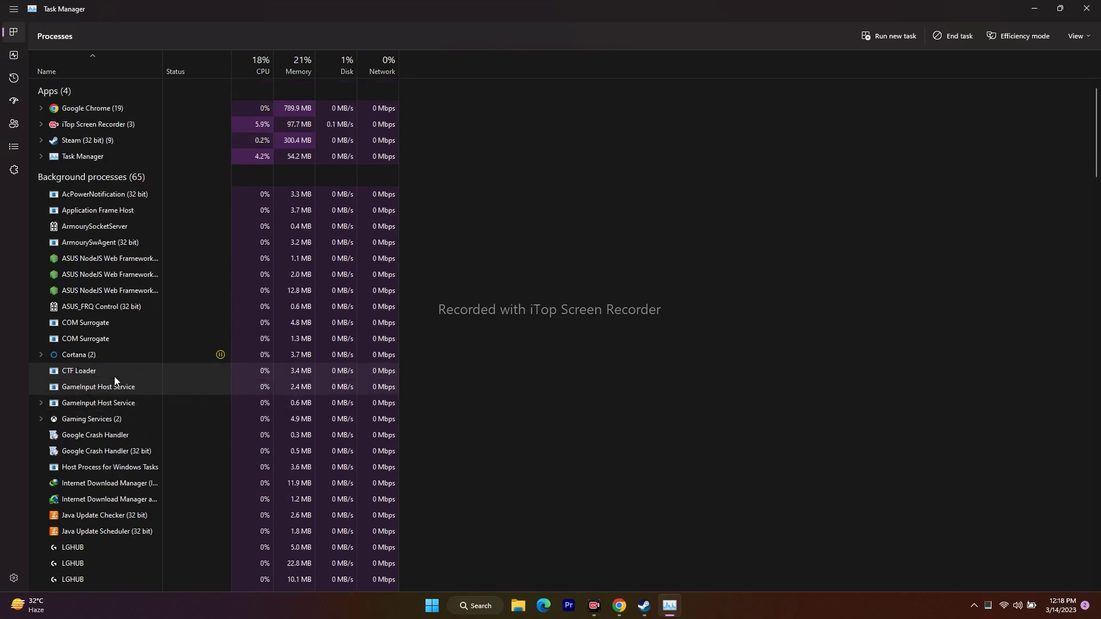
left_click(115, 382)
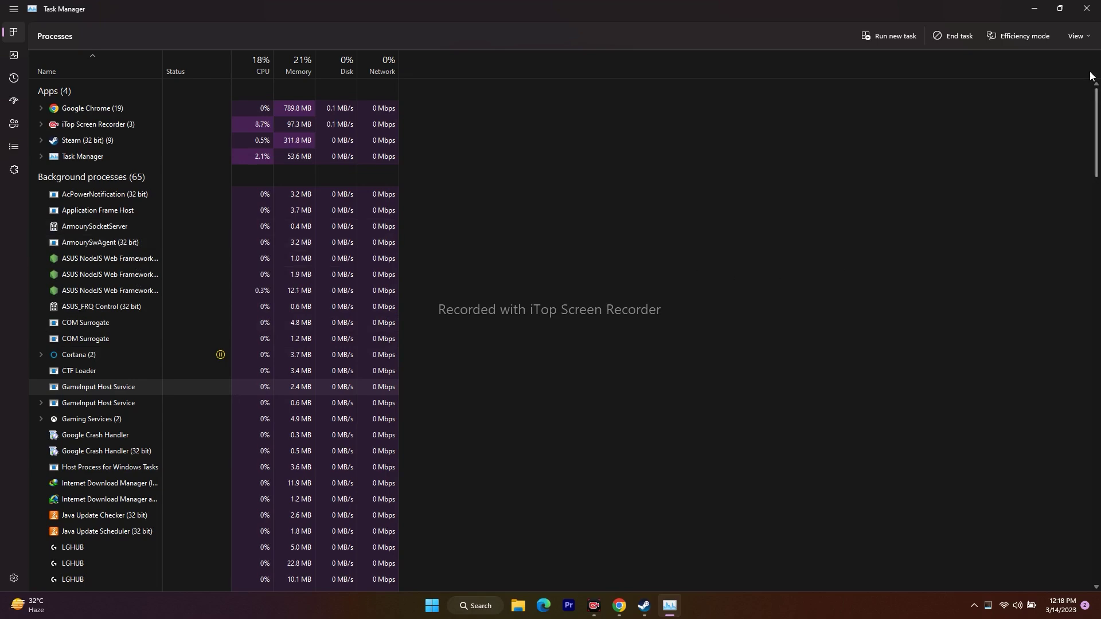
left_click(1087, 8)
left_click(666, 609)
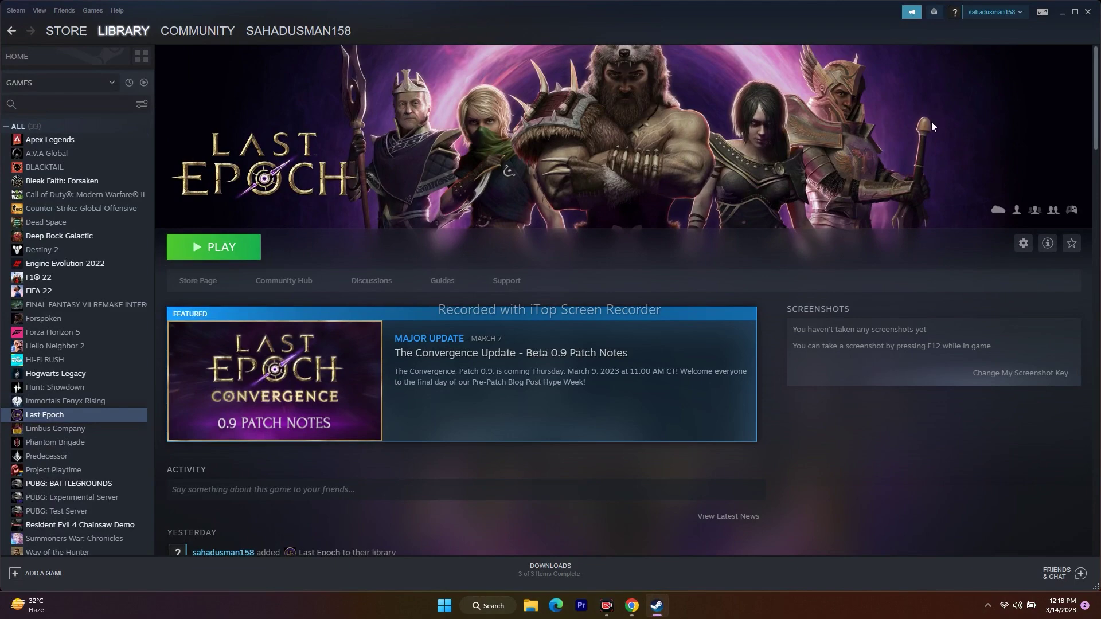
left_click(1062, 12)
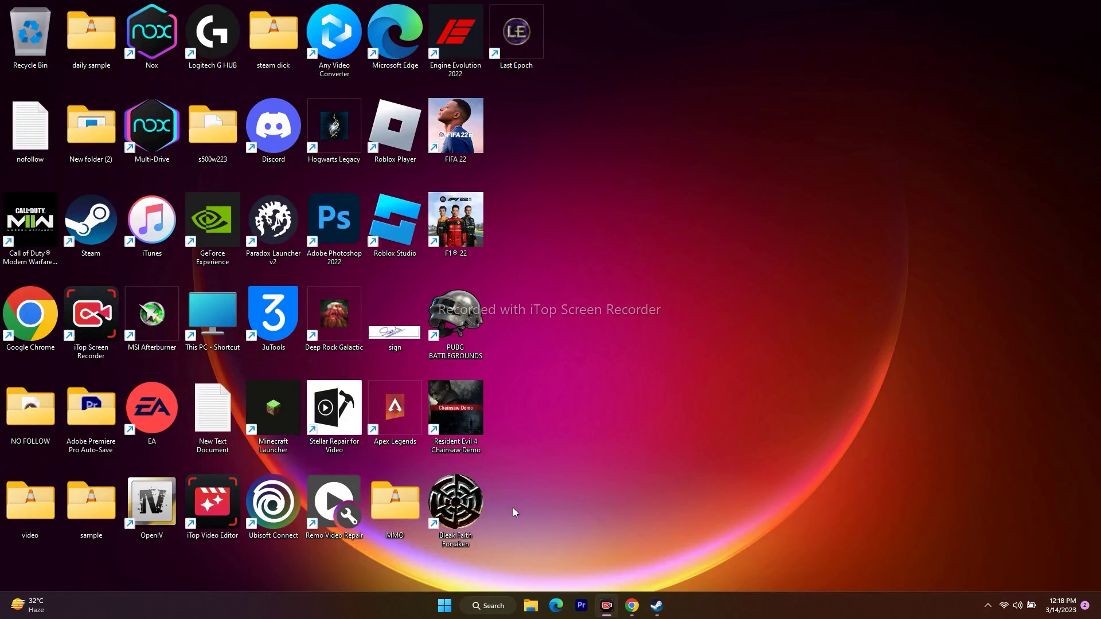
Open the Windows Graphics settings and look through the list of apps with custom graphics options.
left_click(485, 607)
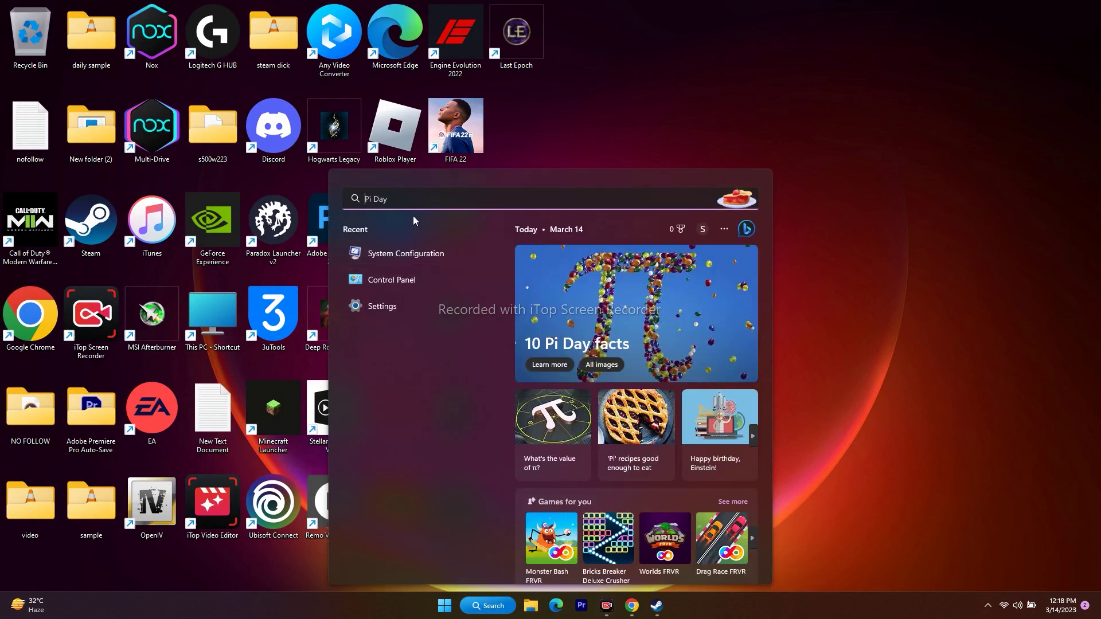
type("gra")
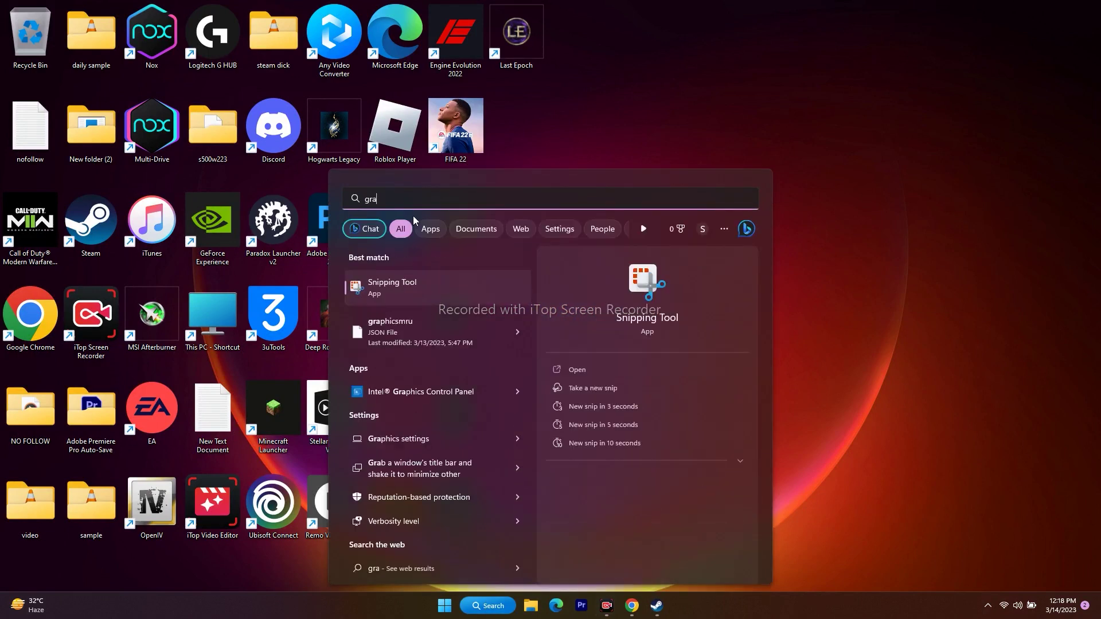
left_click(425, 441)
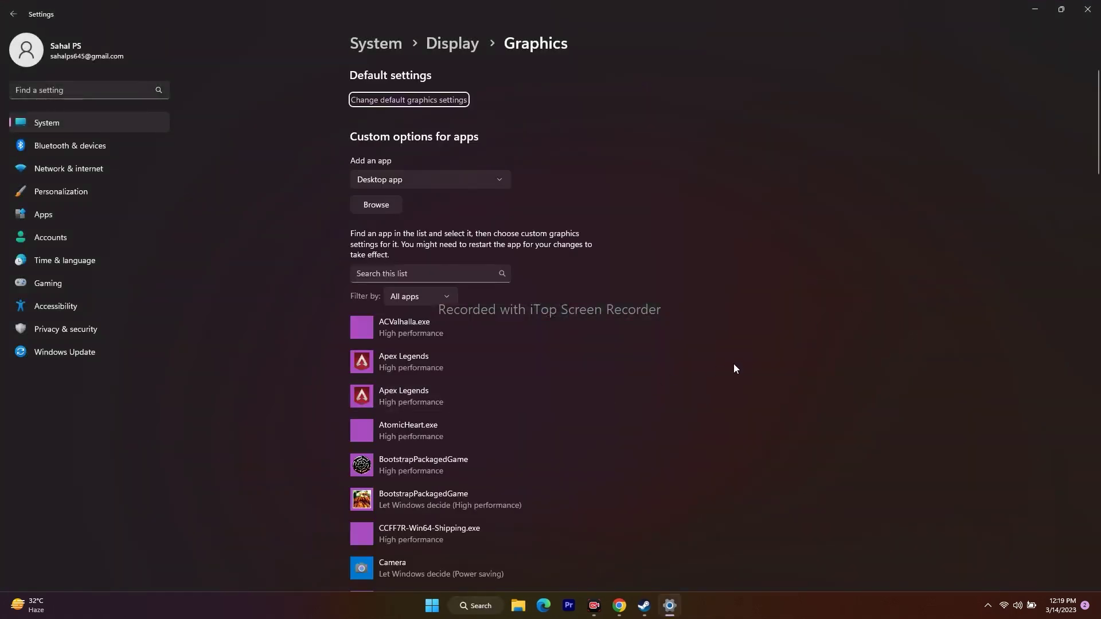
scroll(734, 369, "down", 4)
scroll(735, 367, "up", 2)
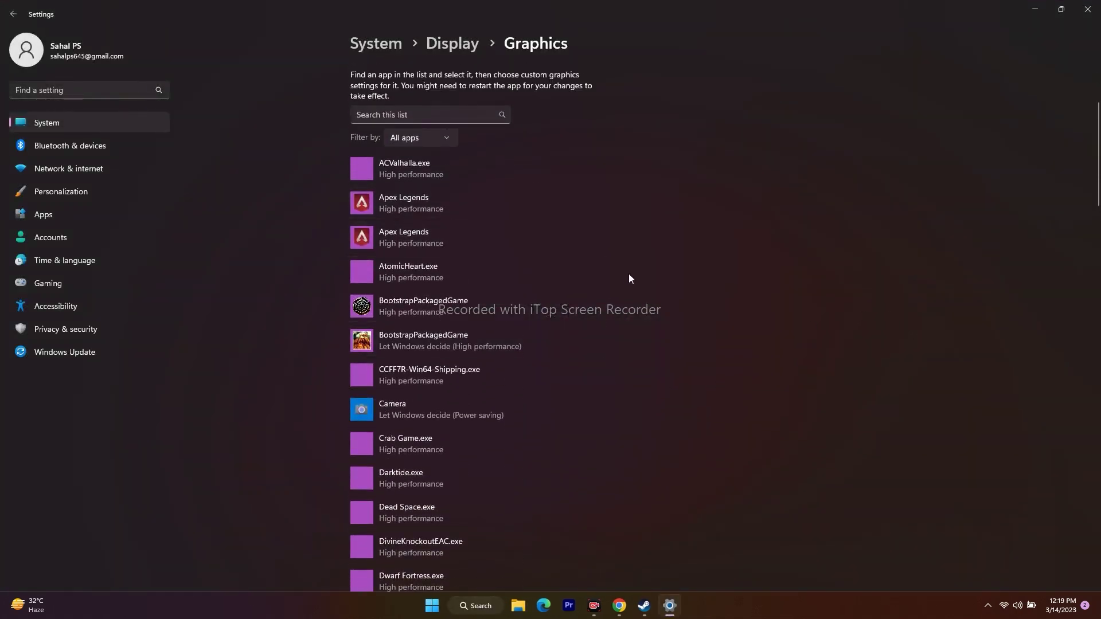
scroll(629, 279, "down", 2)
scroll(628, 279, "down", 5)
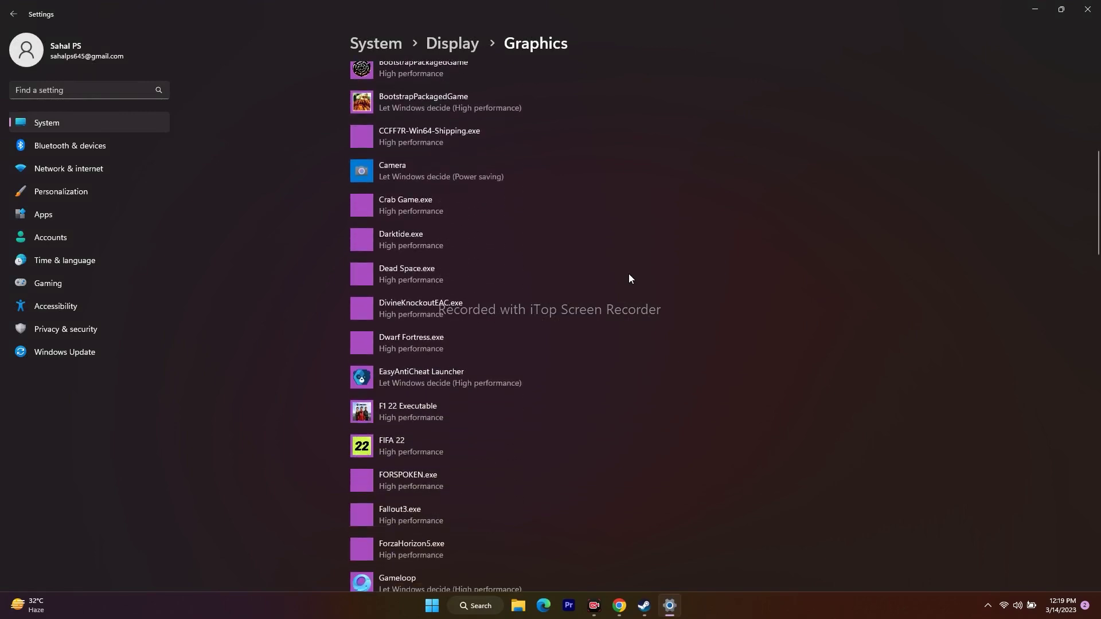
scroll(629, 279, "up", 8)
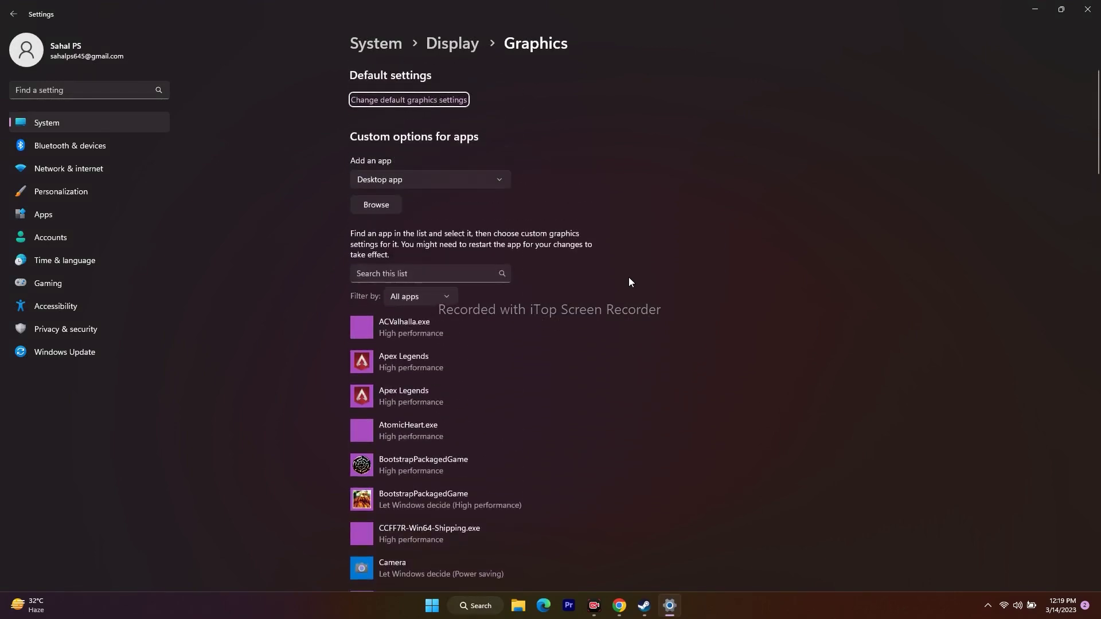
Start adding a desktop app and browse to C:\Program Files (x86)\Steam\steamapps\common.
left_click(377, 199)
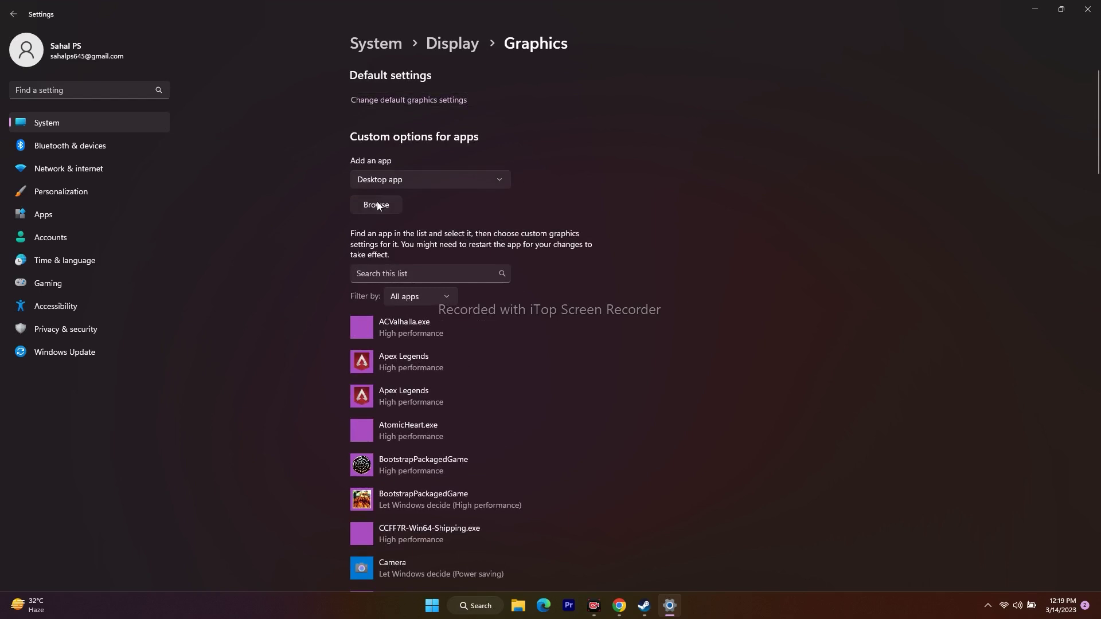
left_click(48, 223)
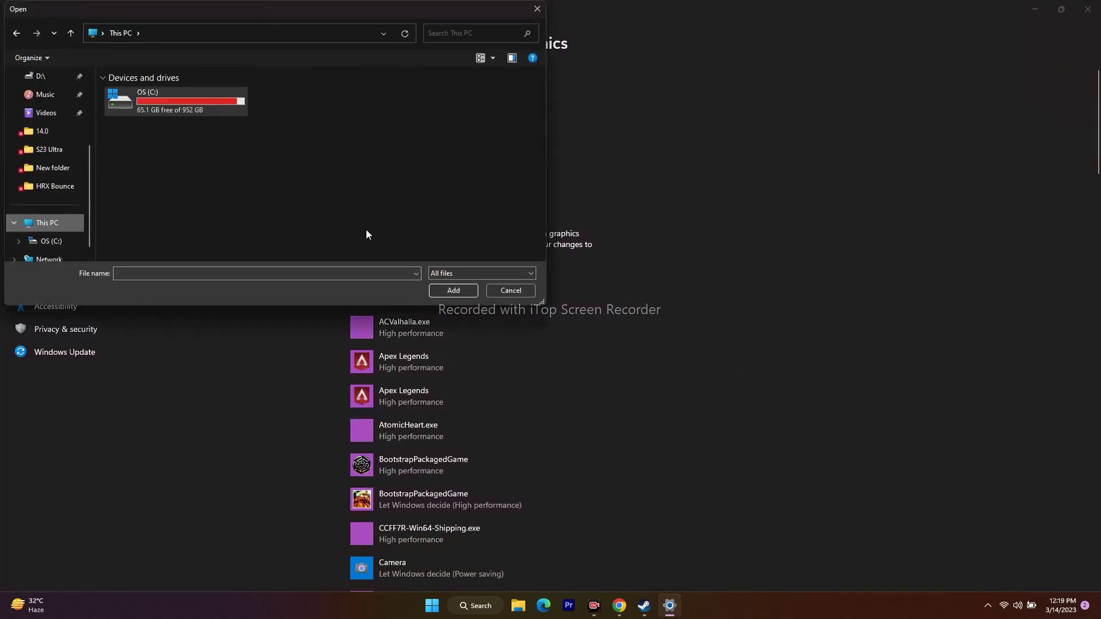
double_click(169, 101)
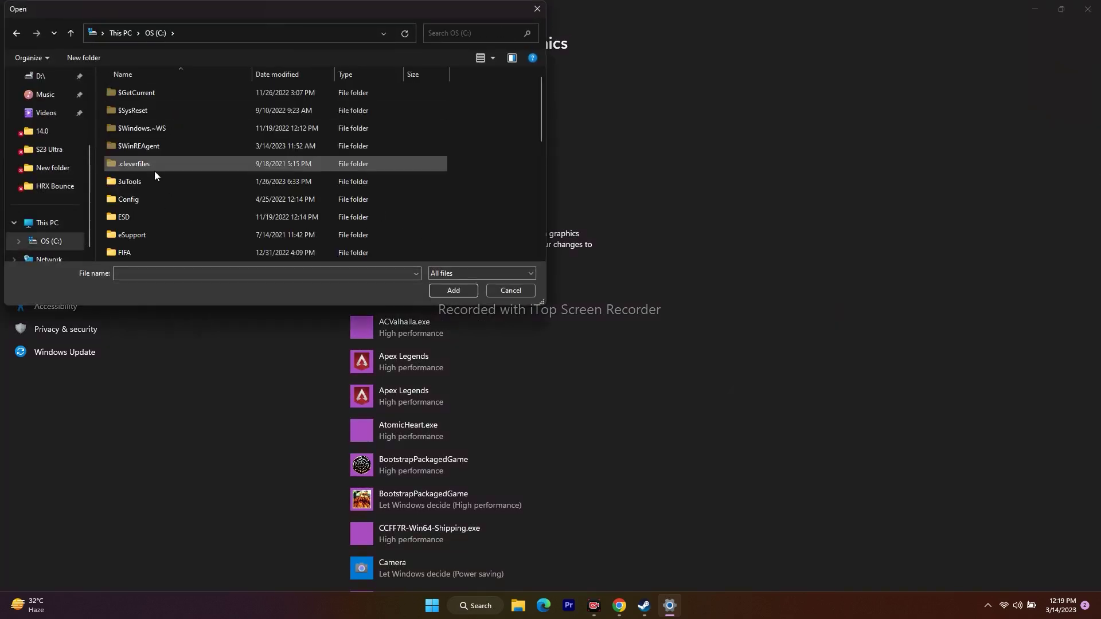
scroll(154, 175, "down", 2)
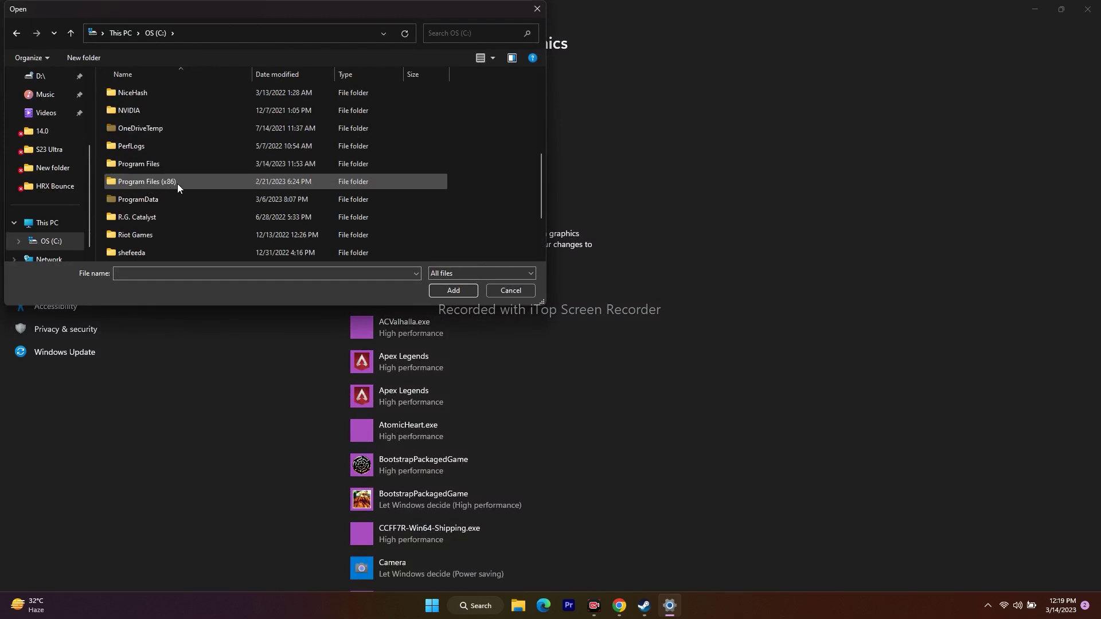
double_click(177, 184)
scroll(177, 184, "down", 3)
scroll(176, 184, "down", 8)
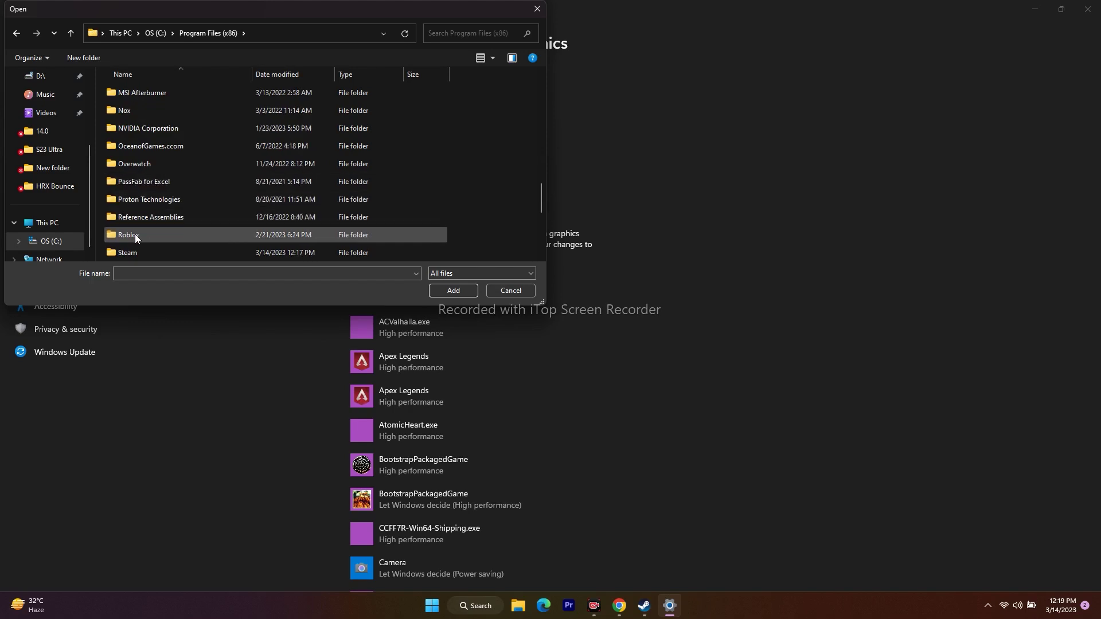
double_click(128, 252)
scroll(157, 138, "down", 4)
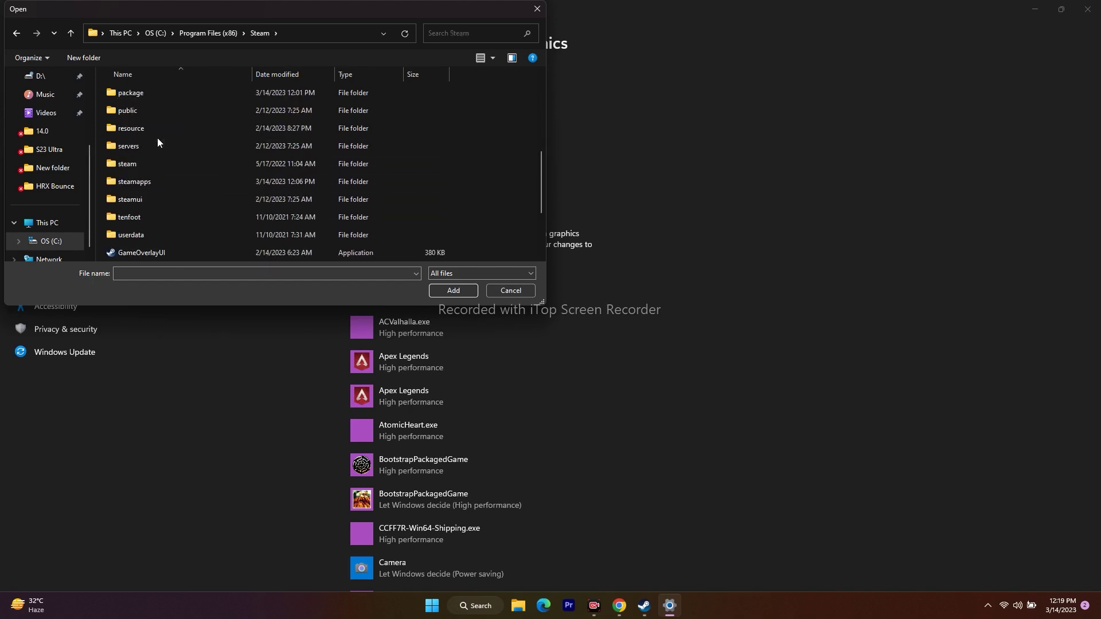
double_click(152, 184)
double_click(132, 93)
Add the Last Epoch executable from the Last Epoch folder to the custom graphics list.
scroll(162, 148, "down", 2)
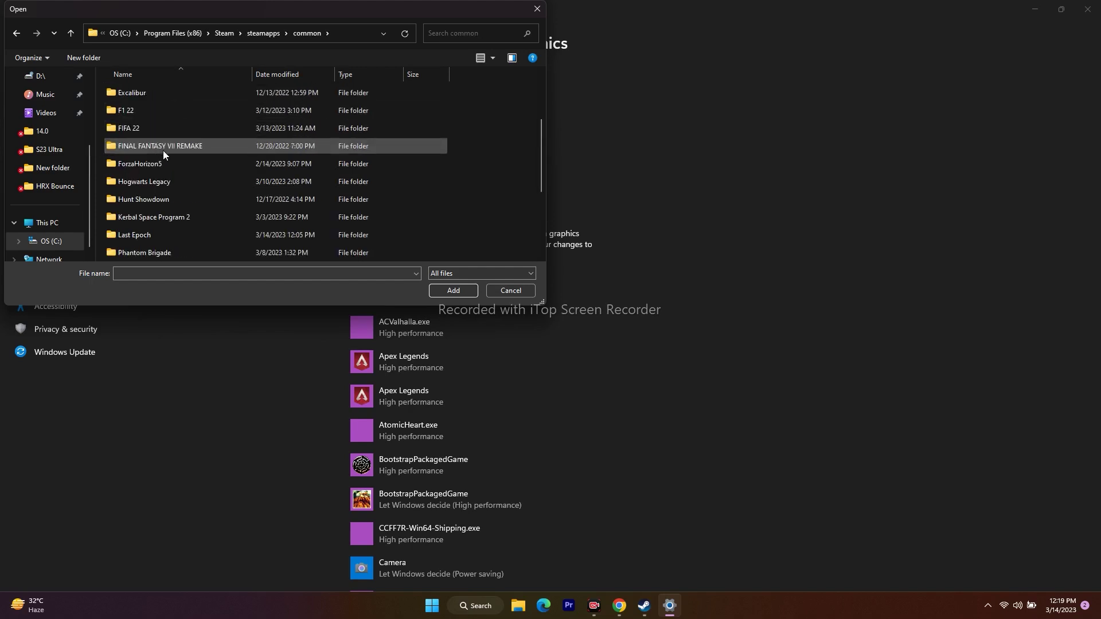
scroll(163, 150, "up", 2)
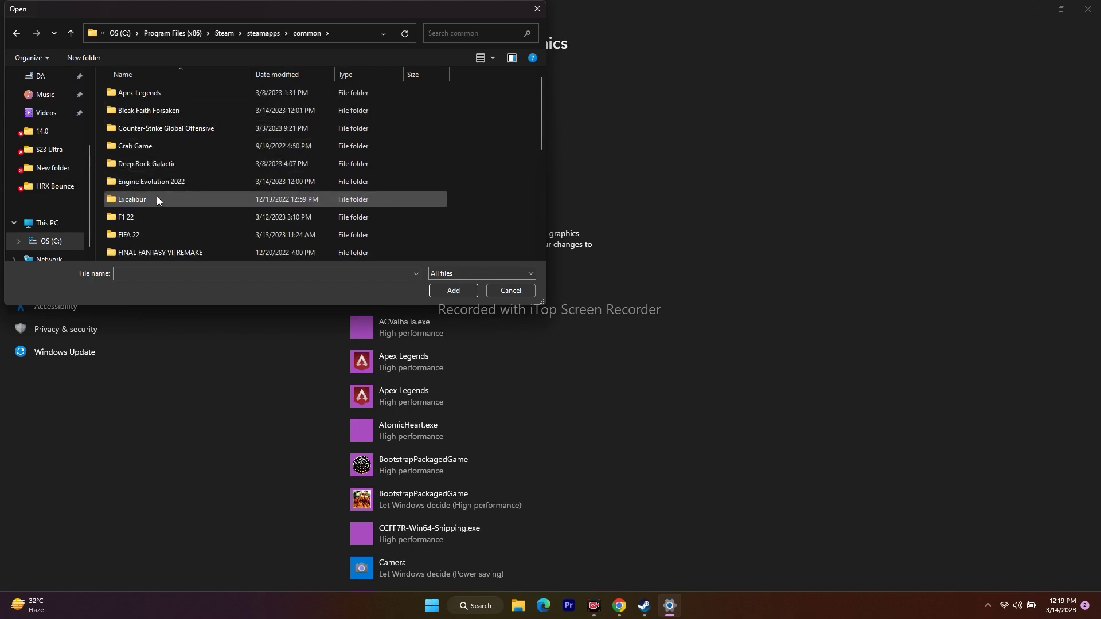
scroll(158, 157, "down", 2)
double_click(147, 237)
left_click(159, 112)
left_click(432, 287)
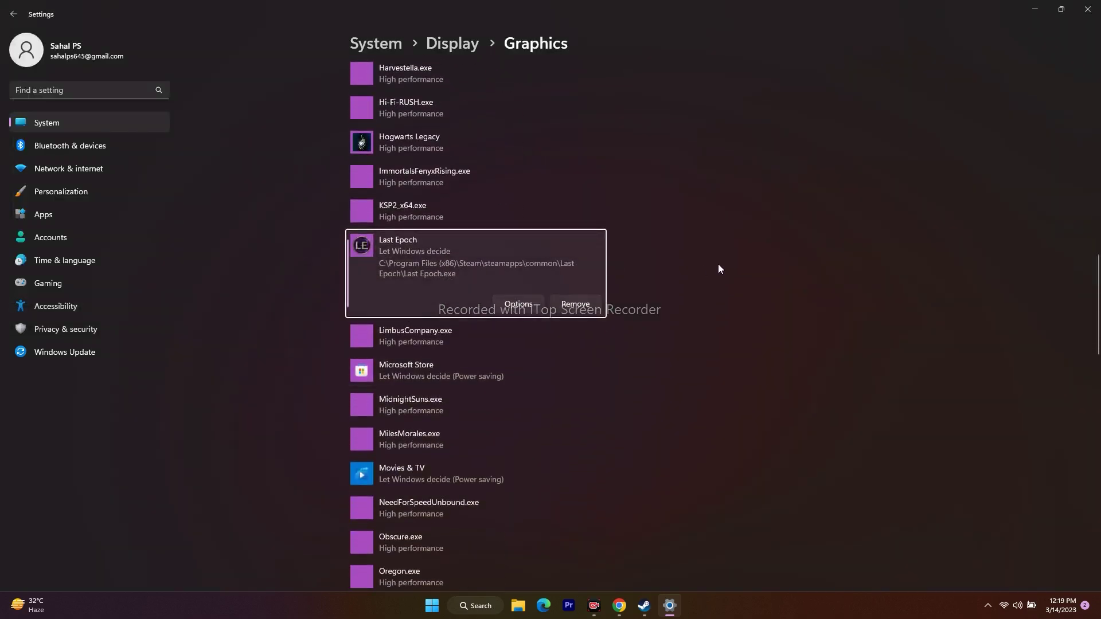
Set Last Epoch's graphics preference to High performance, save it and close Settings.
left_click(510, 303)
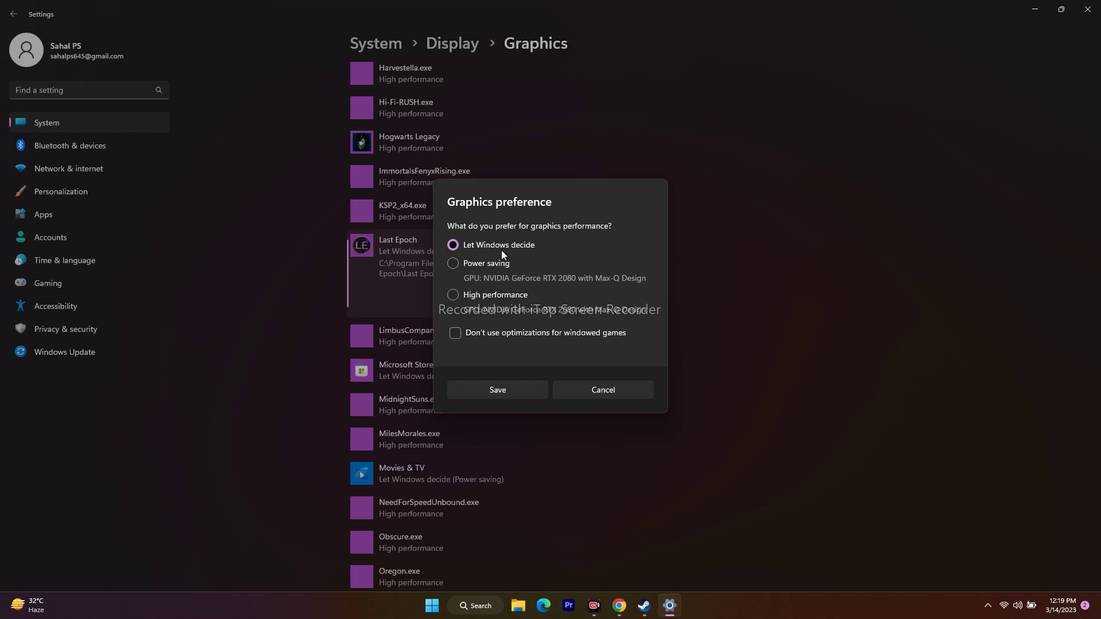
left_click(453, 295)
left_click(509, 392)
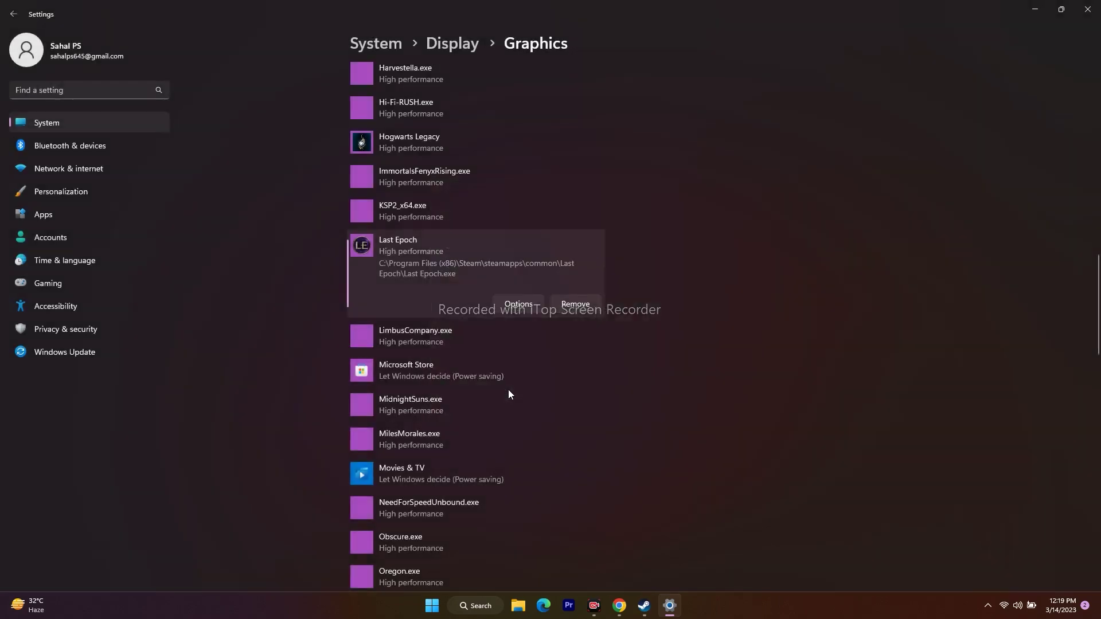
left_click(1088, 9)
Minimize Steam and open the Virtual Memory settings through the advanced performance options in System Properties.
left_click(644, 605)
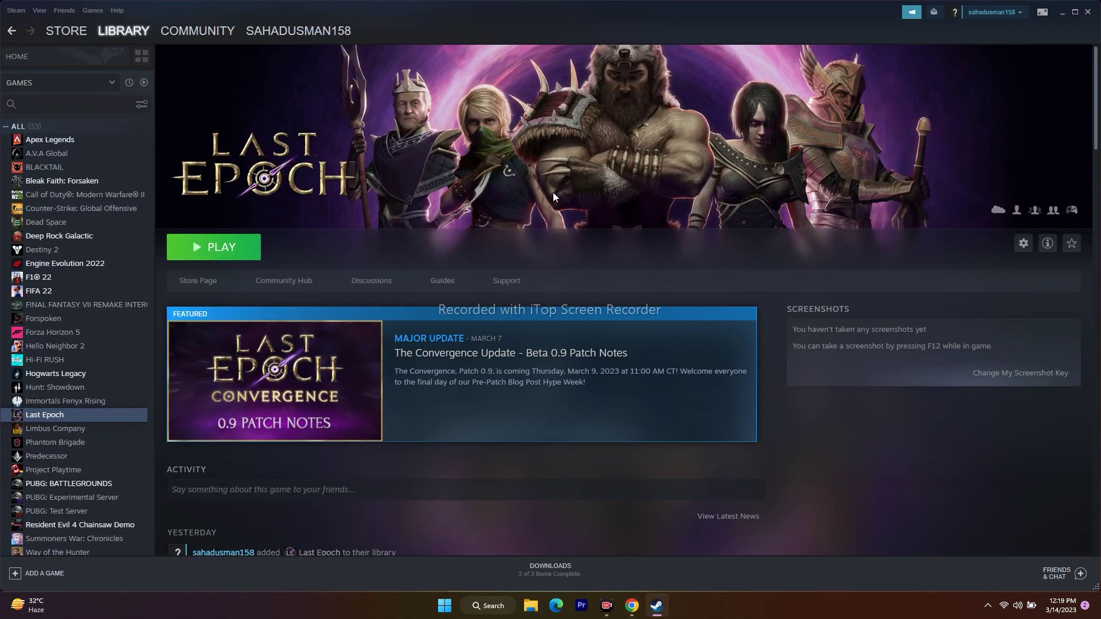
left_click(1061, 13)
left_click(489, 602)
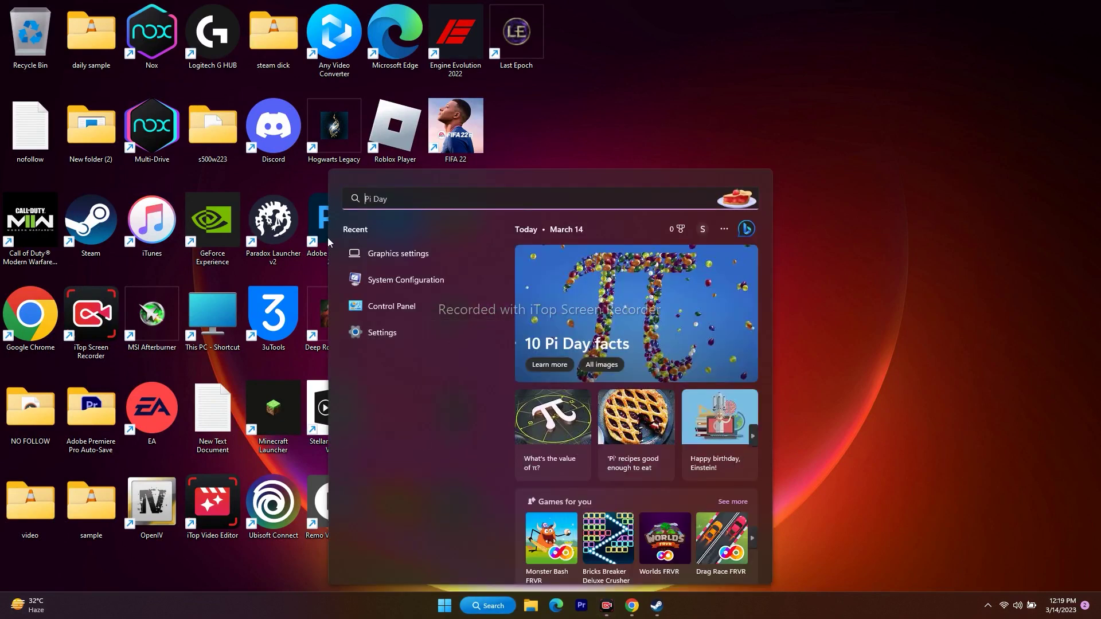
type("view")
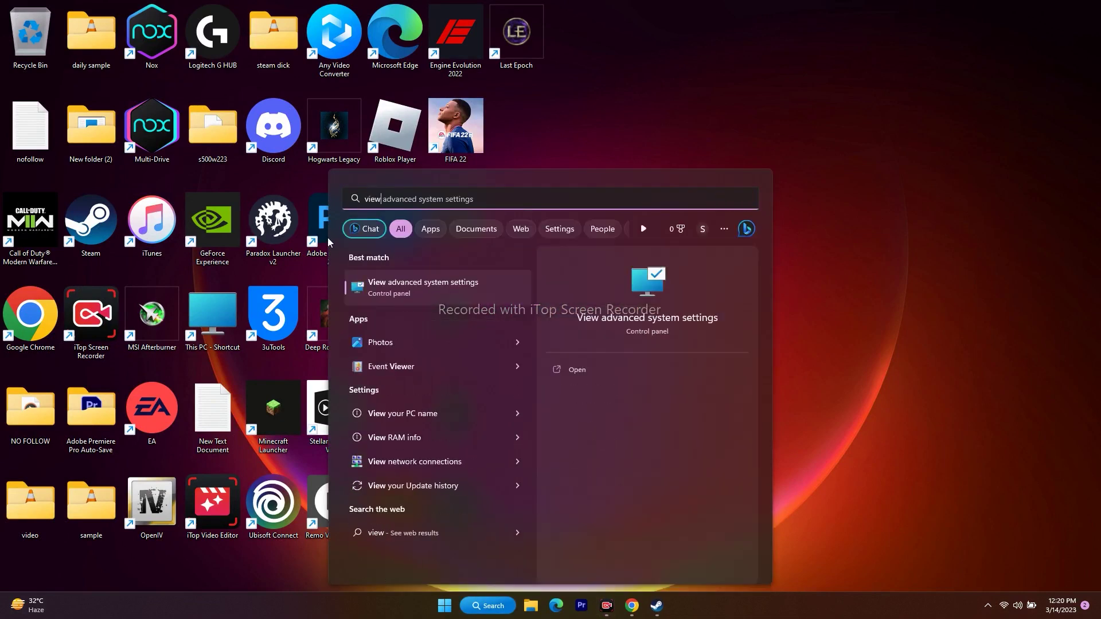
left_click(526, 291)
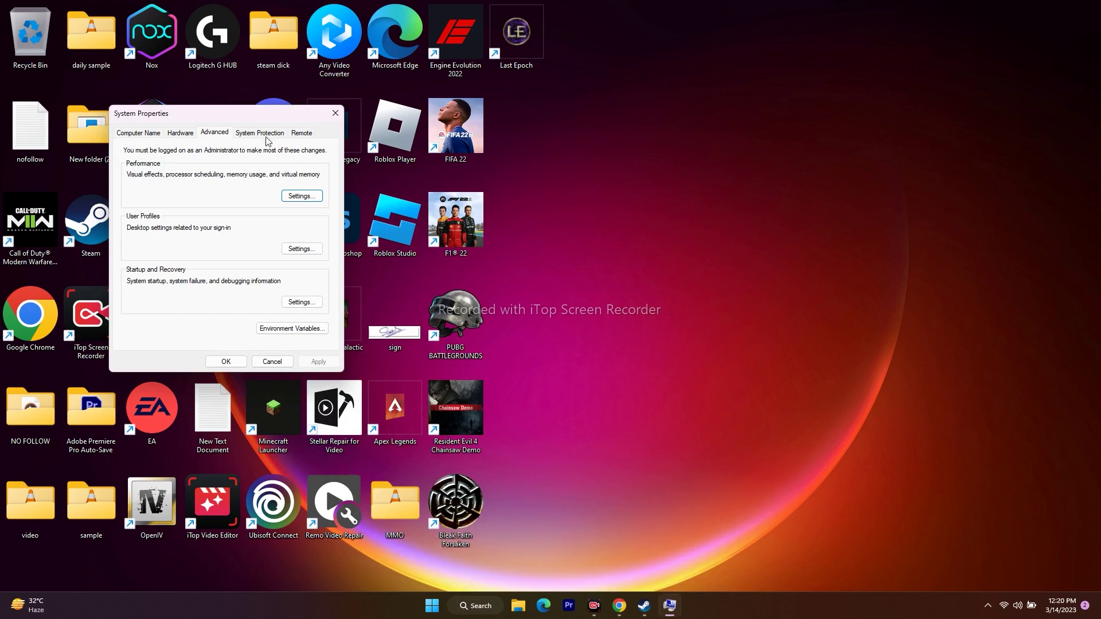
left_click_drag(603, 134, 916, 49)
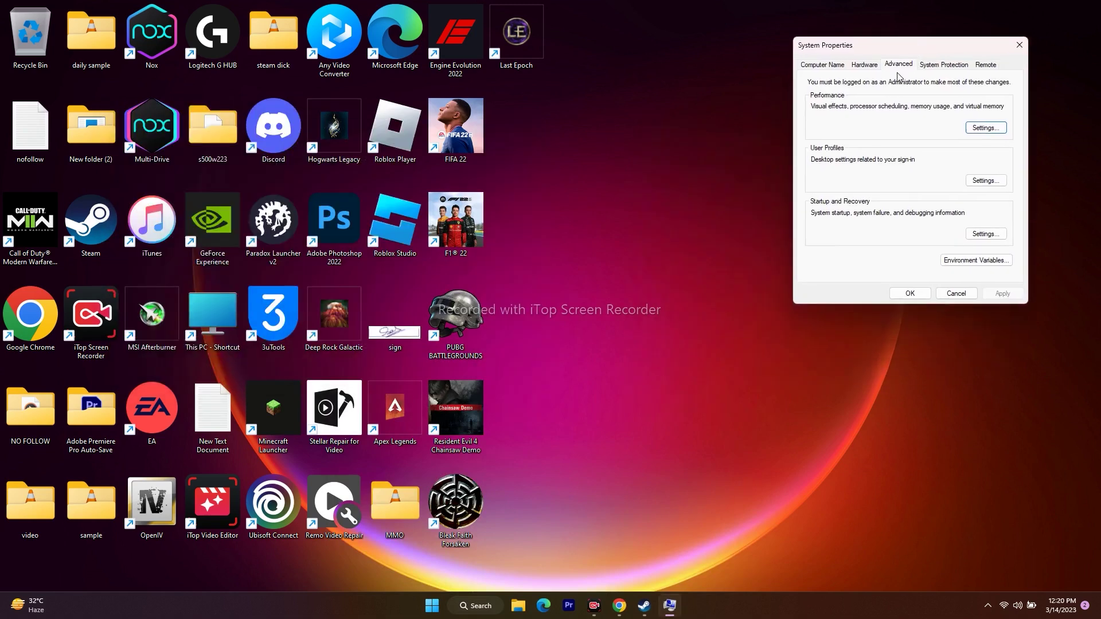
left_click(997, 132)
left_click(883, 113)
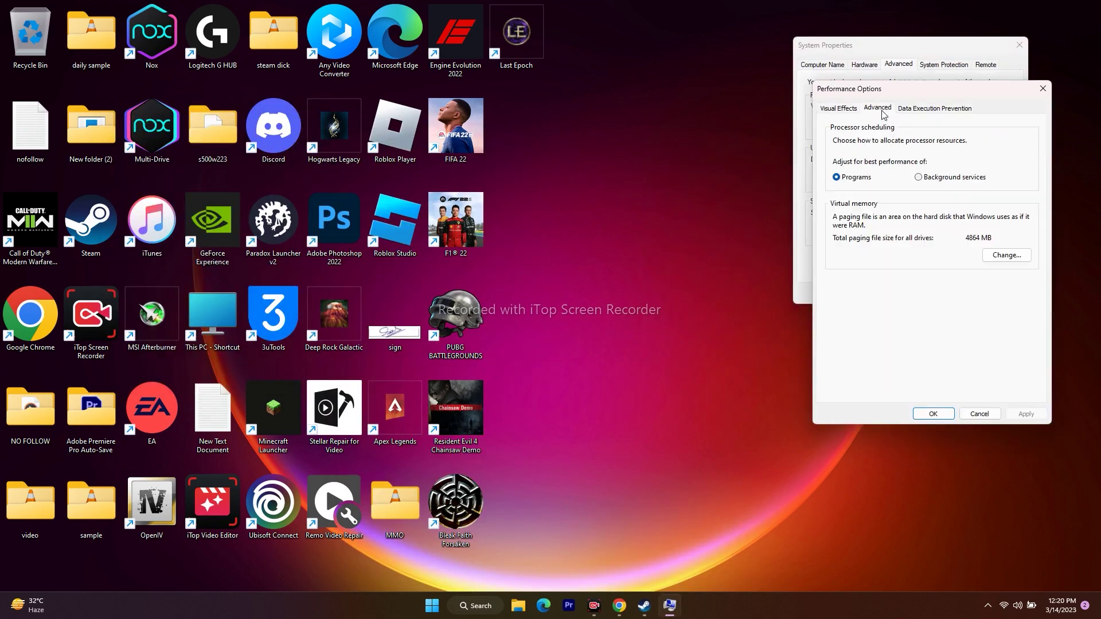
left_click(997, 255)
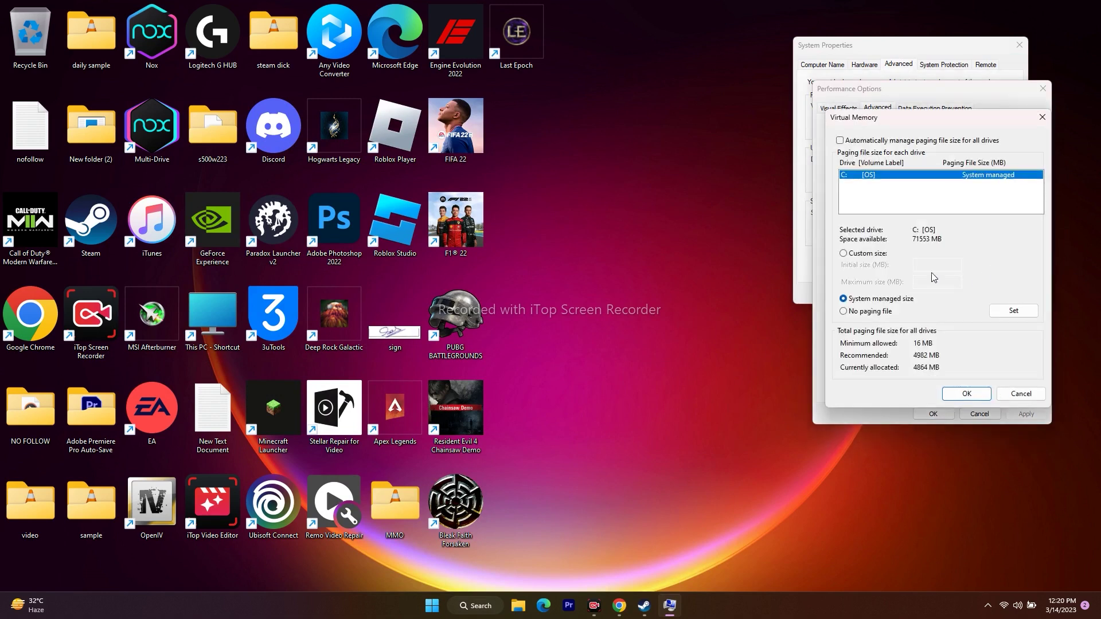
Keep automatic paging file management turned off and choose a custom paging file size for the C: drive.
left_click(841, 142)
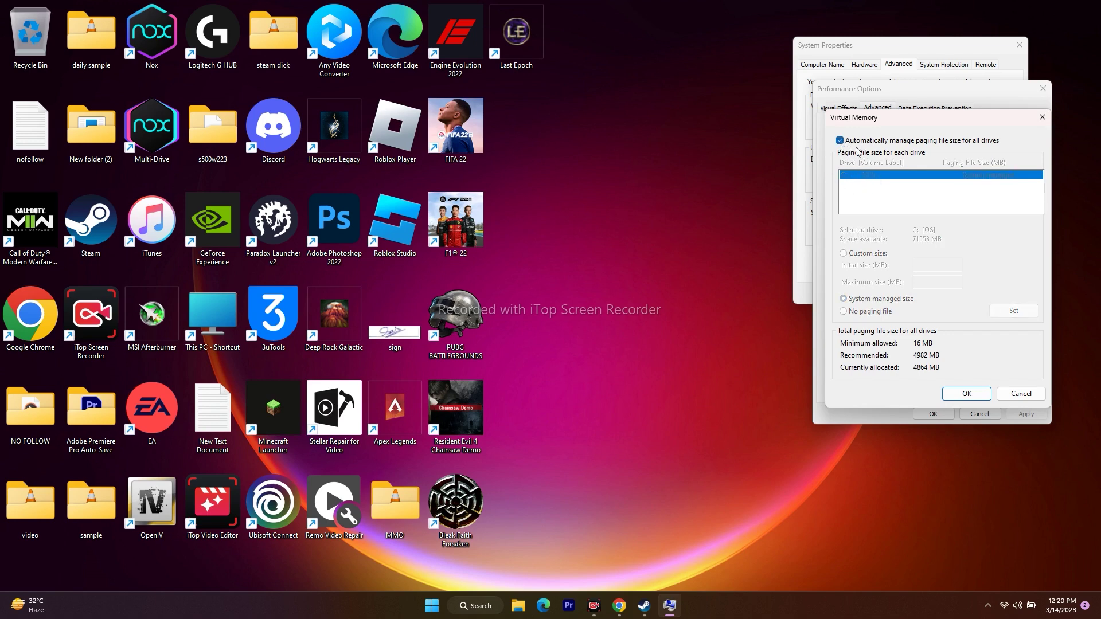
left_click(841, 141)
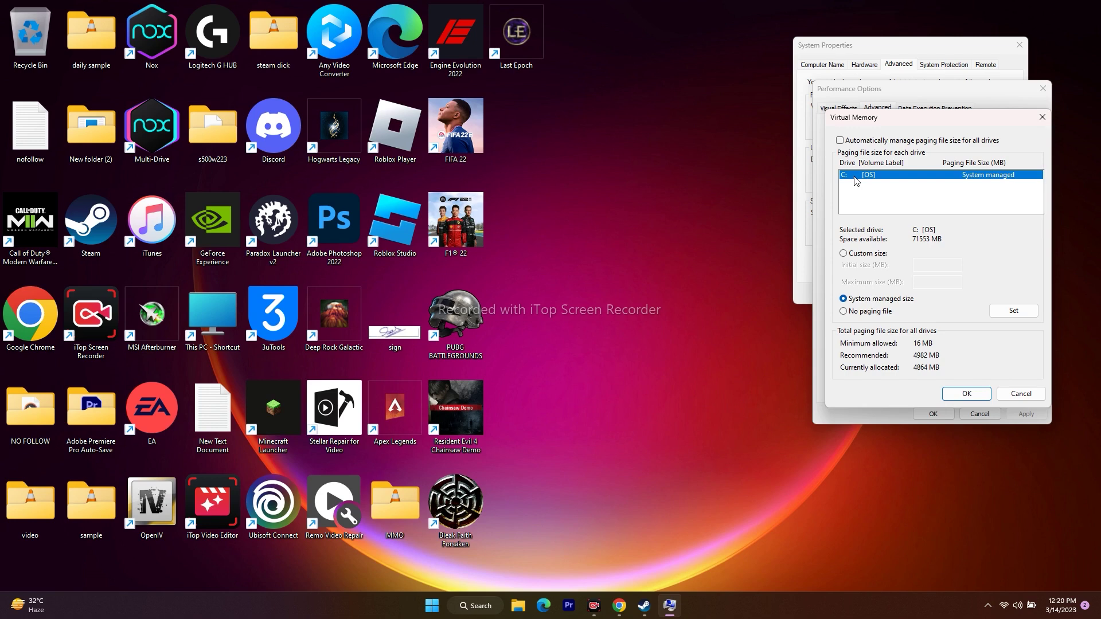
left_click(844, 255)
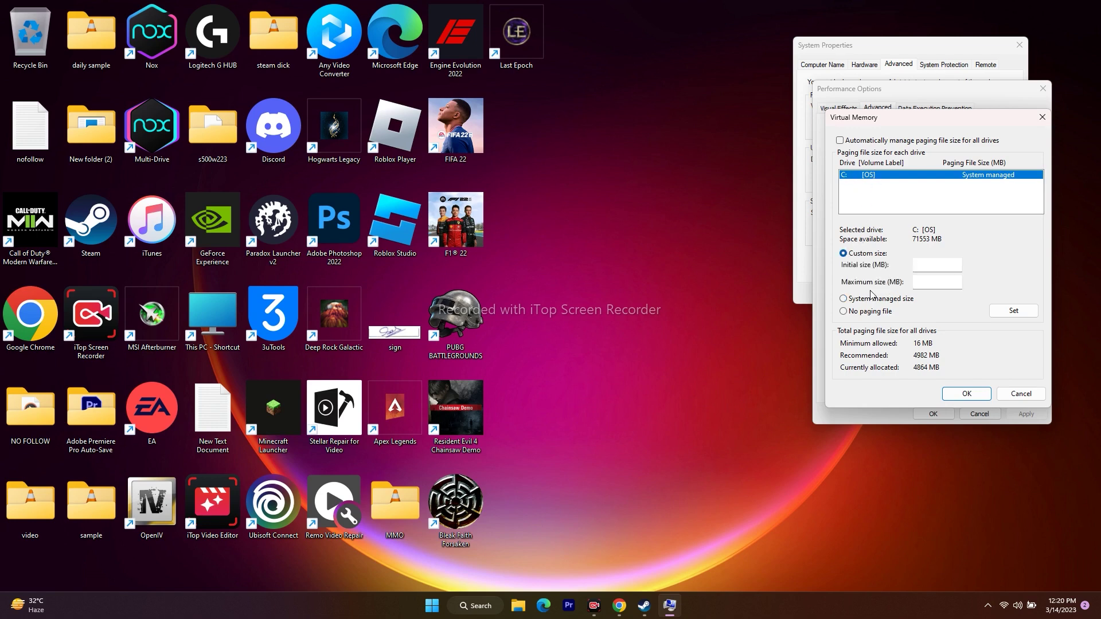
key("Tab")
left_click(928, 282)
Open the system's About page in Windows Settings to check the amount of installed RAM.
left_click(474, 608)
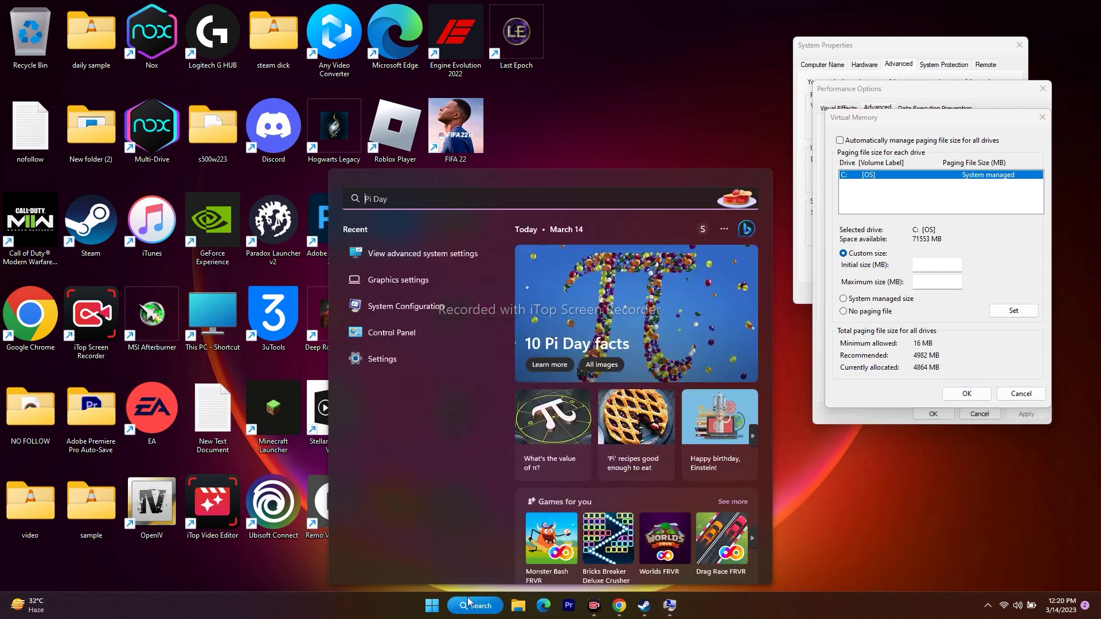
left_click(388, 364)
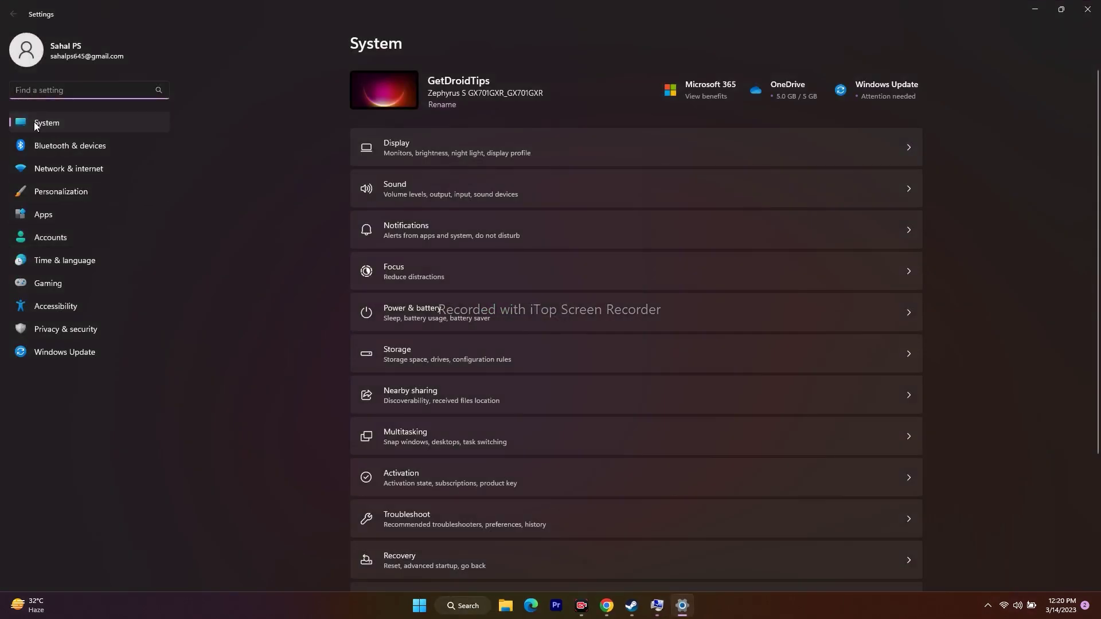
scroll(951, 308, "down", 3)
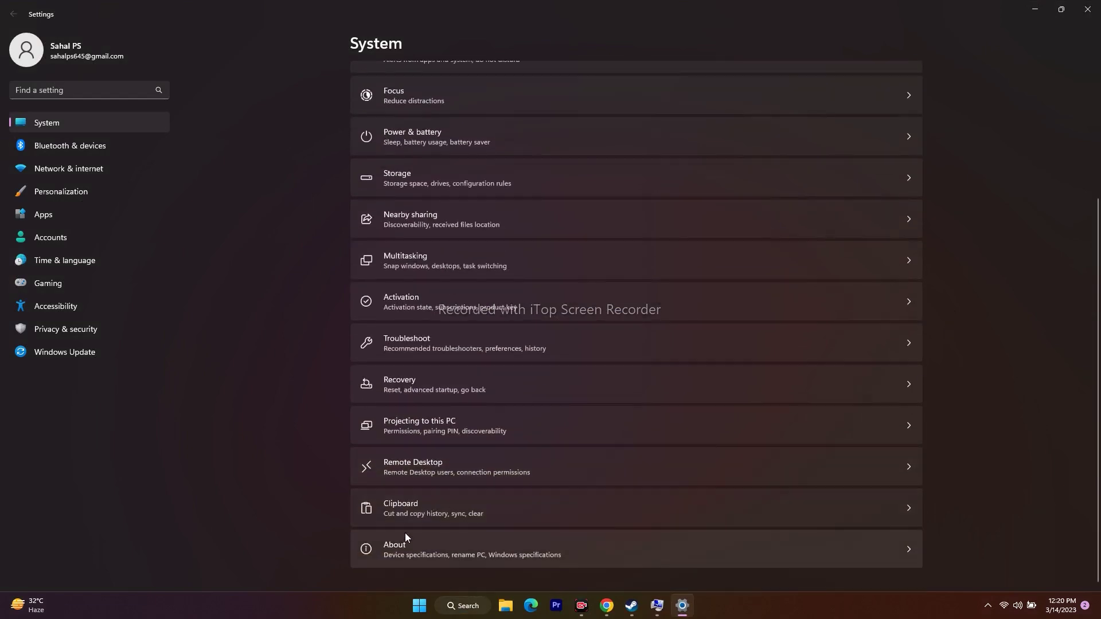
left_click(397, 546)
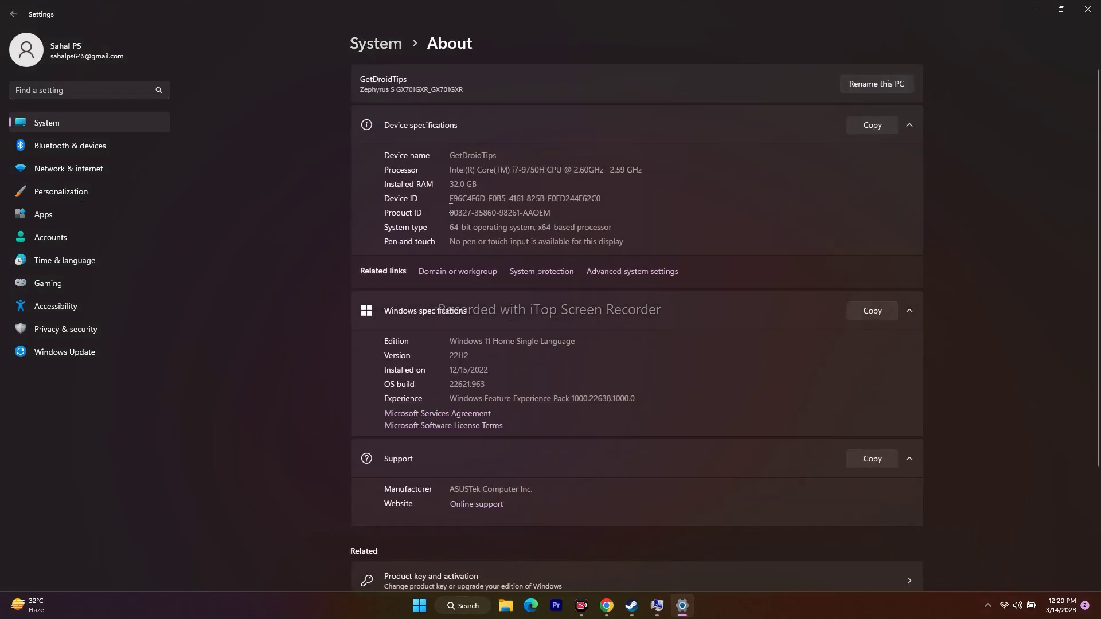
Highlight the installed RAM amount on the About page and open Calculator through Windows search.
left_click_drag(482, 184, 449, 183)
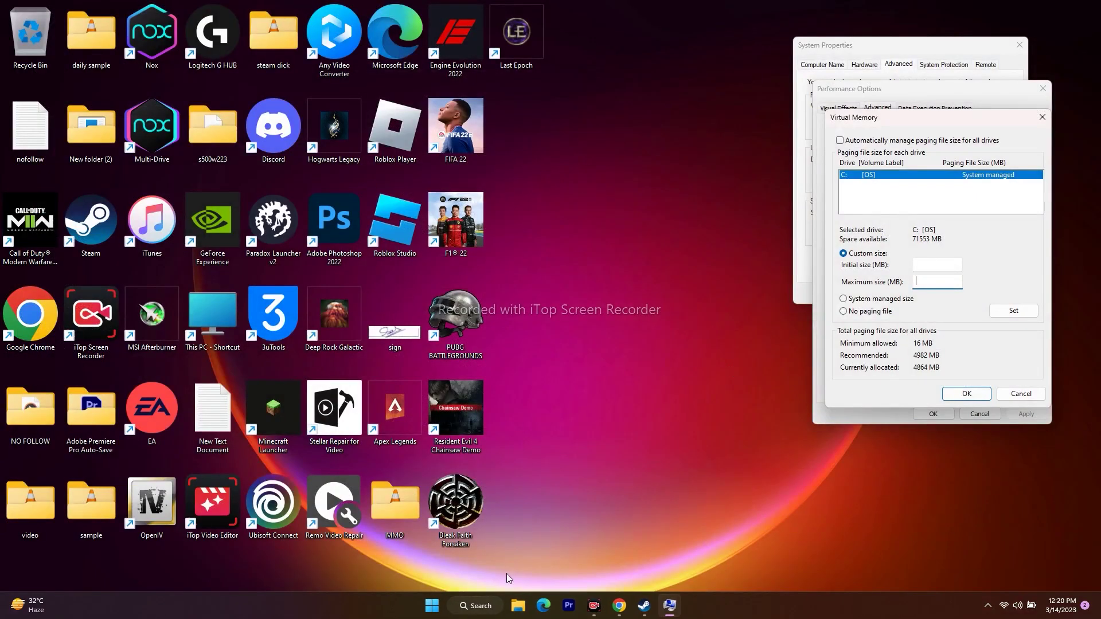
left_click(476, 606)
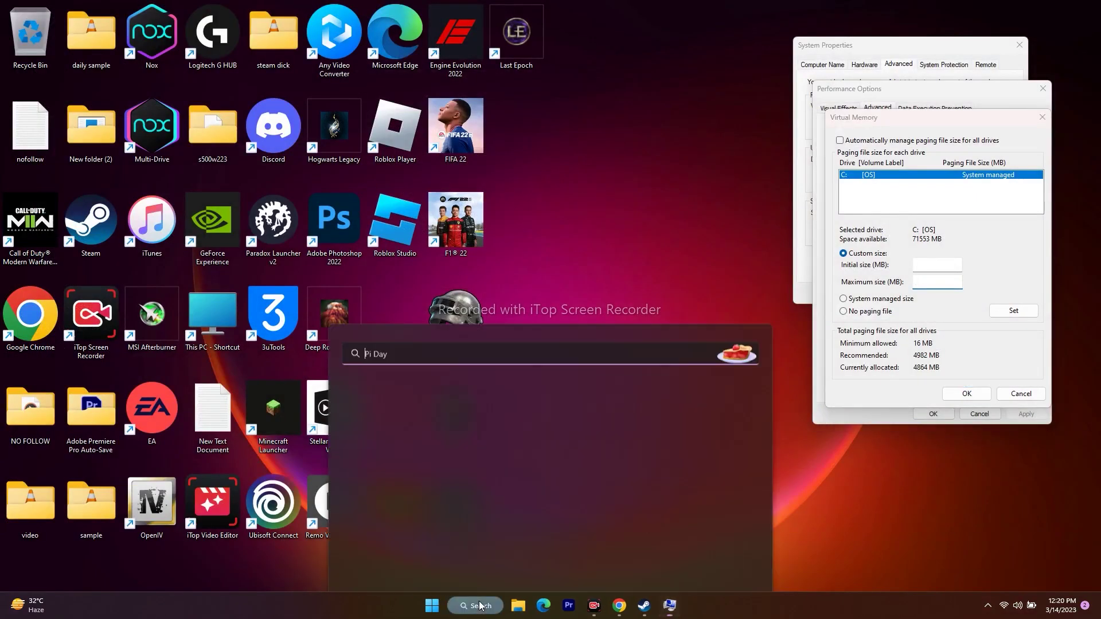
type("ca")
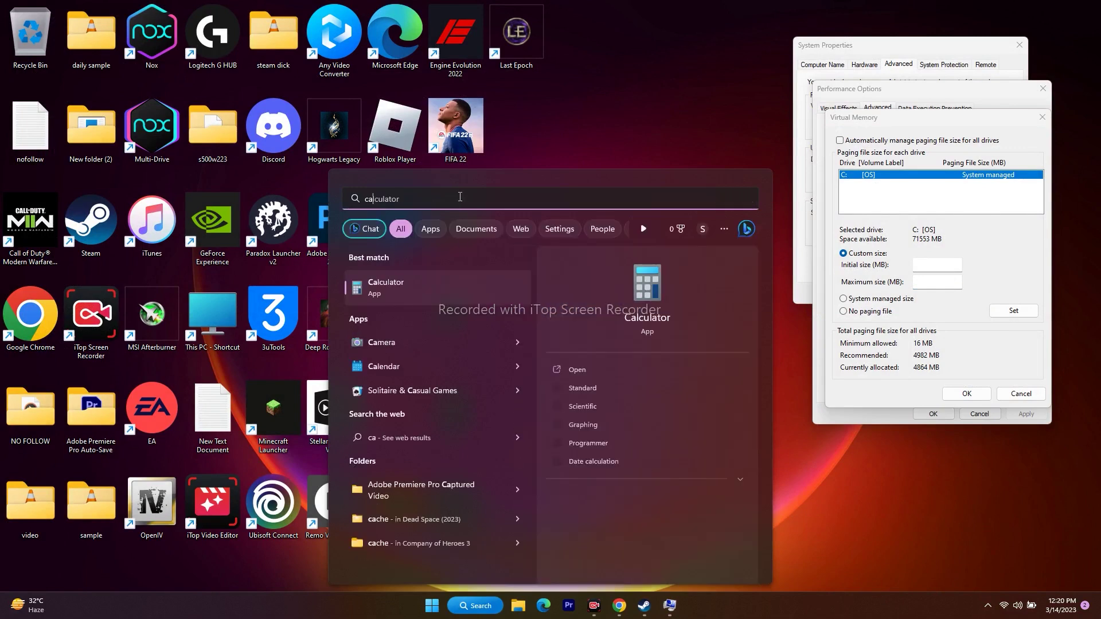
left_click(397, 276)
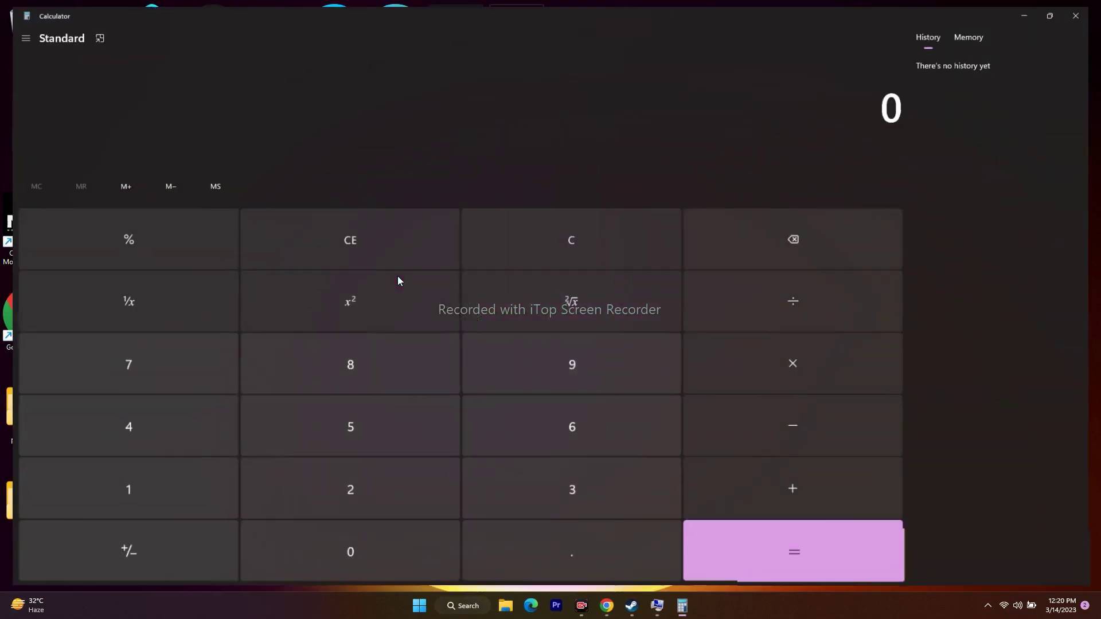
left_click(1035, 9)
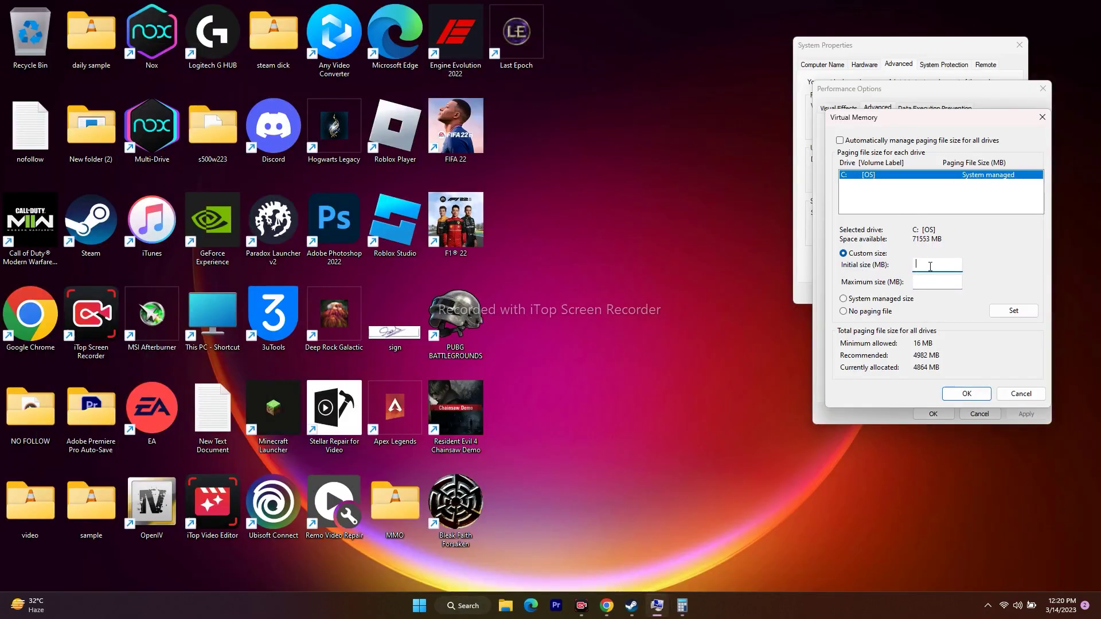
left_click(682, 606)
Convert the installed RAM to megabytes by calculating 32 × 1024 in Calculator.
left_click(568, 503)
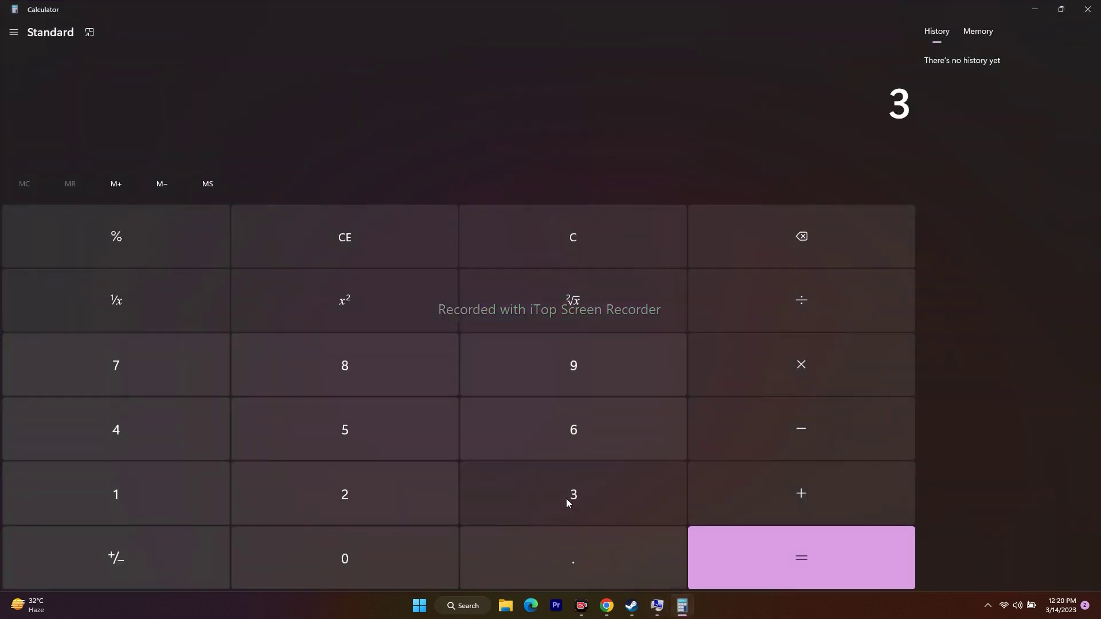
left_click(367, 514)
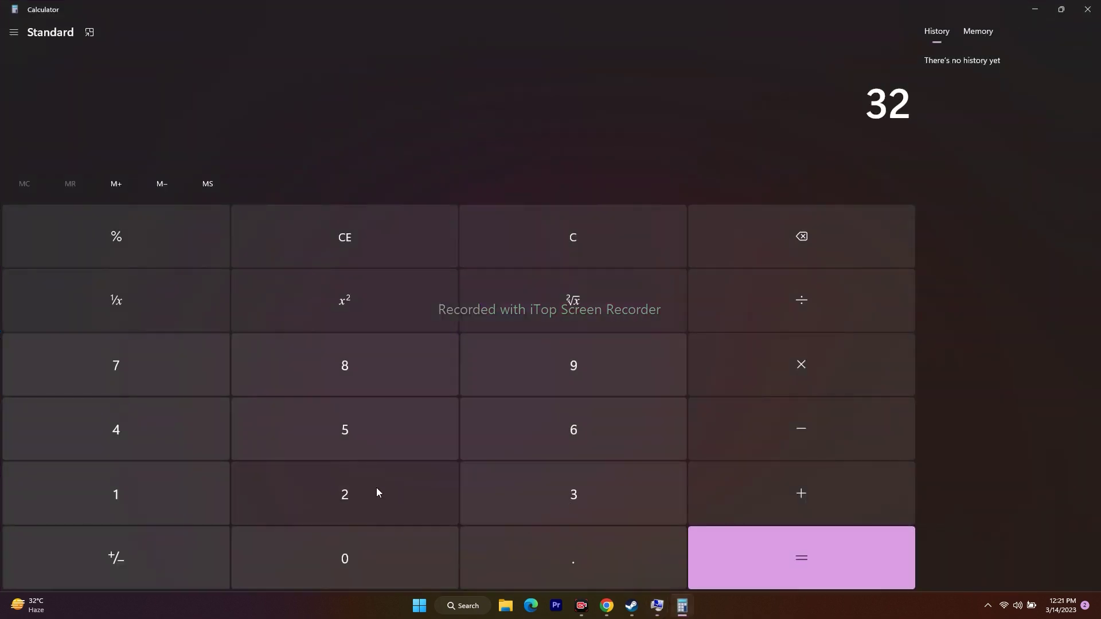
left_click(768, 379)
left_click(306, 559)
left_click(321, 498)
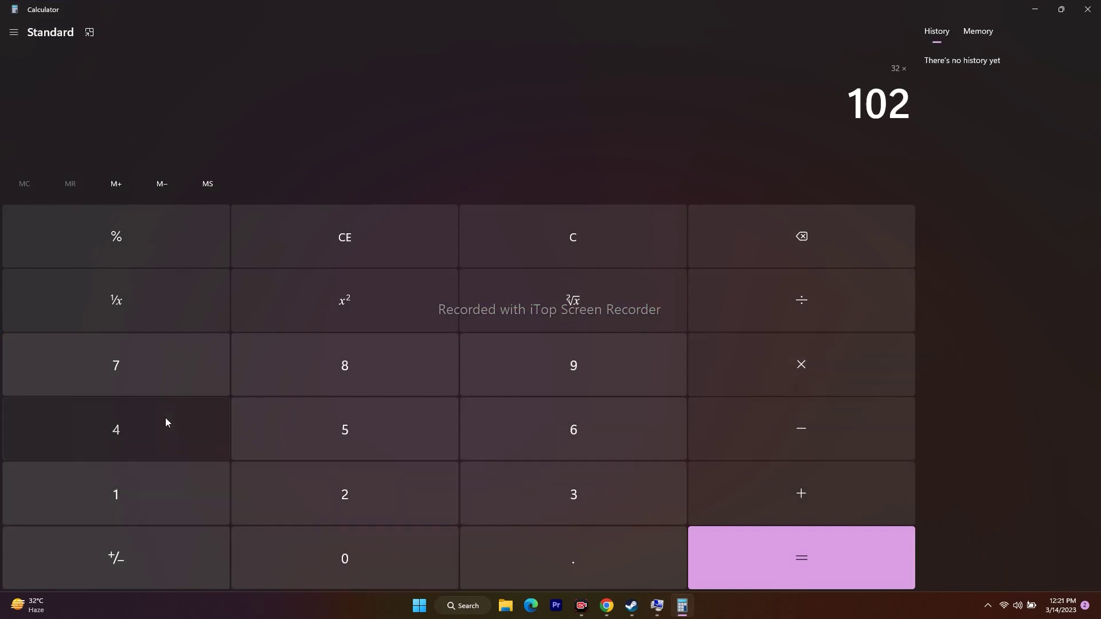
left_click(165, 423)
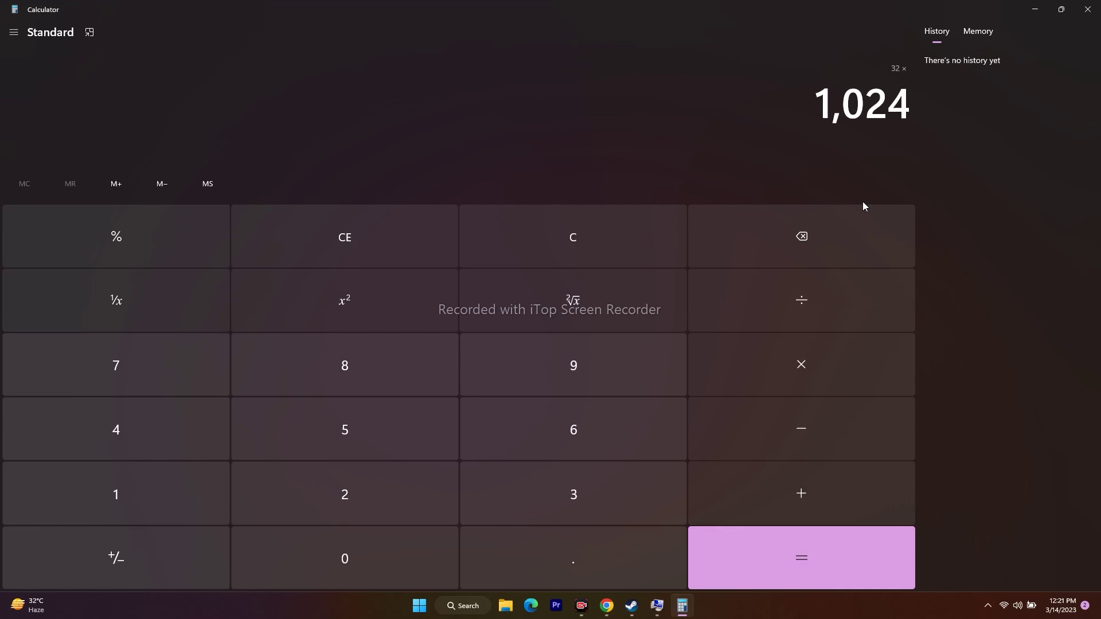
left_click(782, 567)
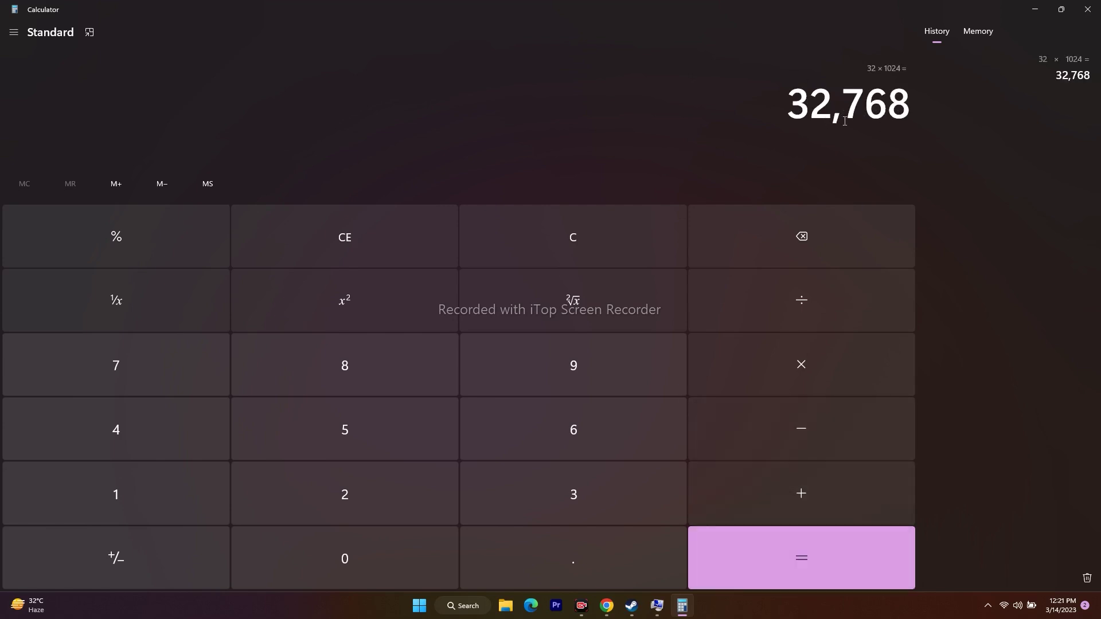
Multiply the converted RAM amount by 1.5 to work out the initial paging file size.
left_click(803, 381)
left_click(159, 494)
left_click(492, 560)
left_click(386, 425)
left_click(868, 573)
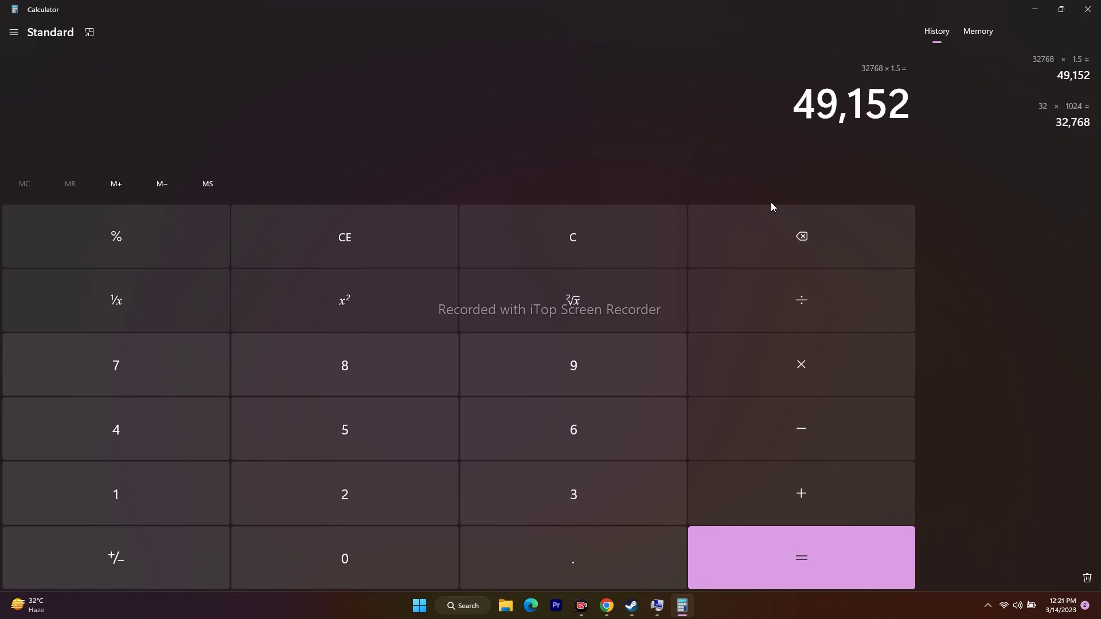
Copy the 1.5× result into Virtual Memory as the initial paging file size, 49,152 MB.
left_click_drag(794, 109, 918, 106)
right_click(940, 110)
left_click(972, 113)
left_click(1042, 8)
right_click(934, 261)
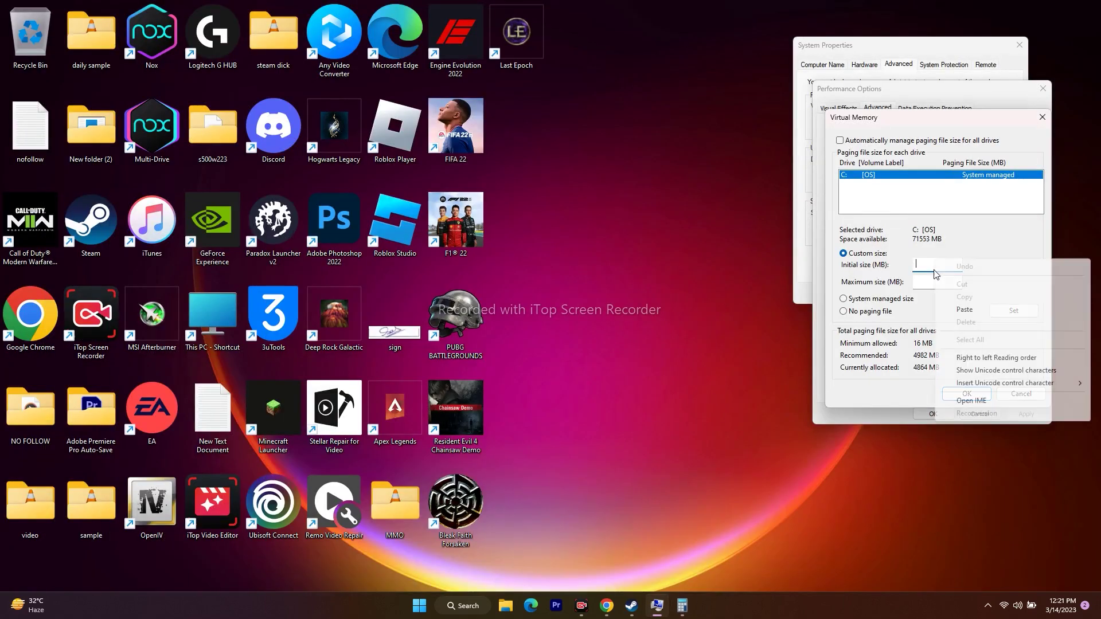
left_click(963, 309)
left_click(935, 281)
Clear Calculator and calculate 32 × 1024 × 3 to work out the maximum paging file size.
left_click(682, 606)
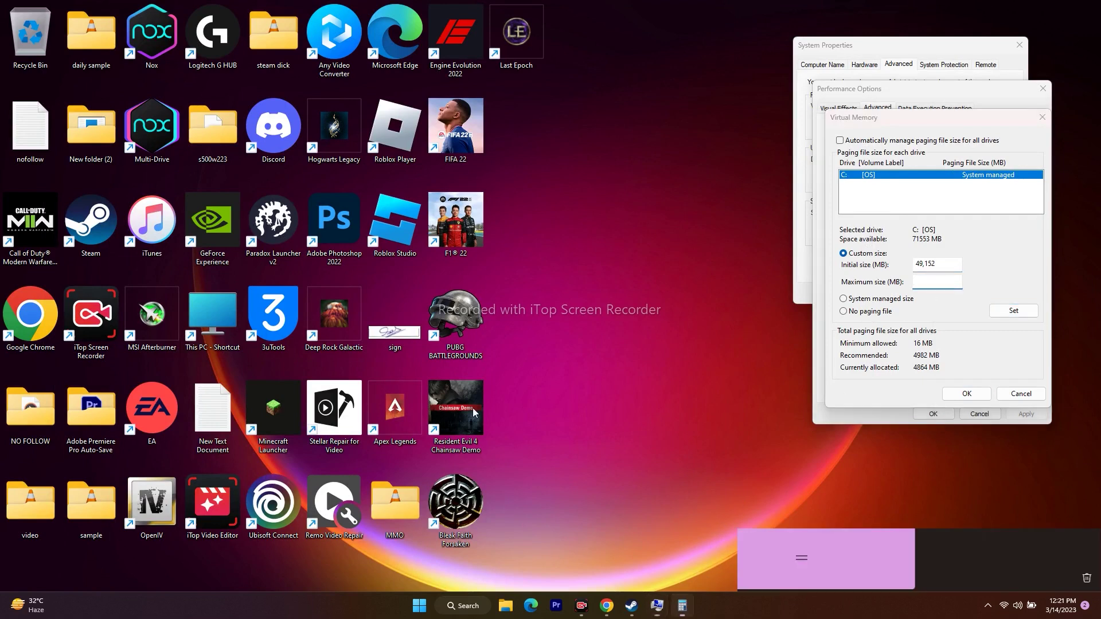
left_click(388, 229)
left_click(504, 502)
left_click(405, 491)
left_click(757, 367)
left_click(129, 504)
left_click(321, 548)
left_click(324, 497)
key("4")
left_click(762, 558)
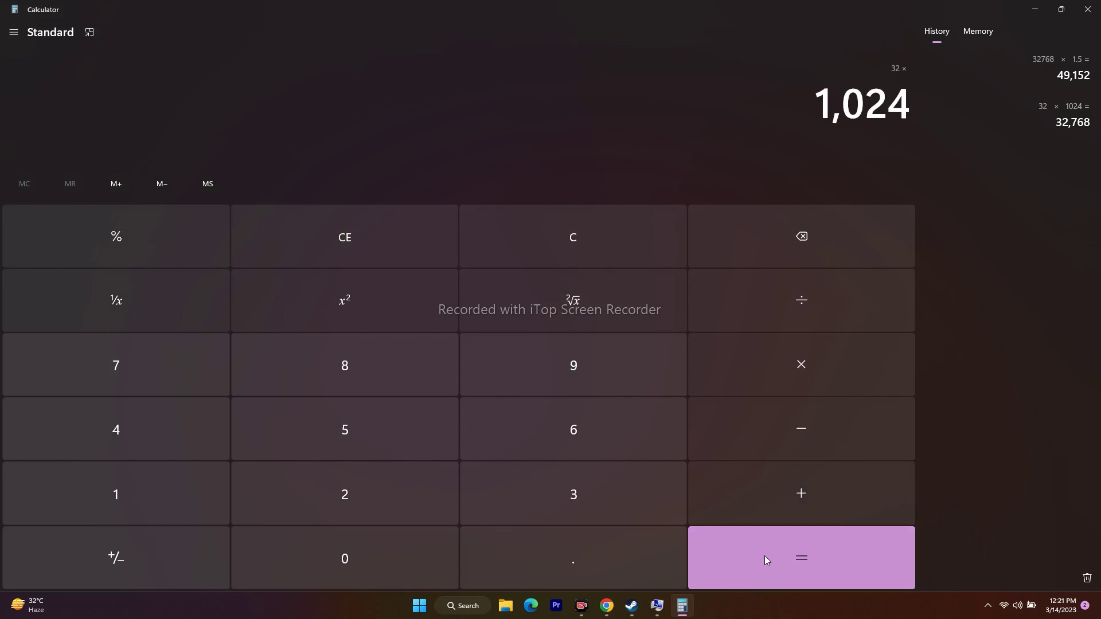
left_click(806, 356)
left_click(596, 496)
left_click(800, 559)
Copy the tripled result into Virtual Memory as the maximum paging file size, 98,304 MB.
left_click_drag(788, 104, 937, 115)
right_click(905, 109)
left_click(932, 116)
left_click(1035, 9)
right_click(924, 284)
left_click(950, 334)
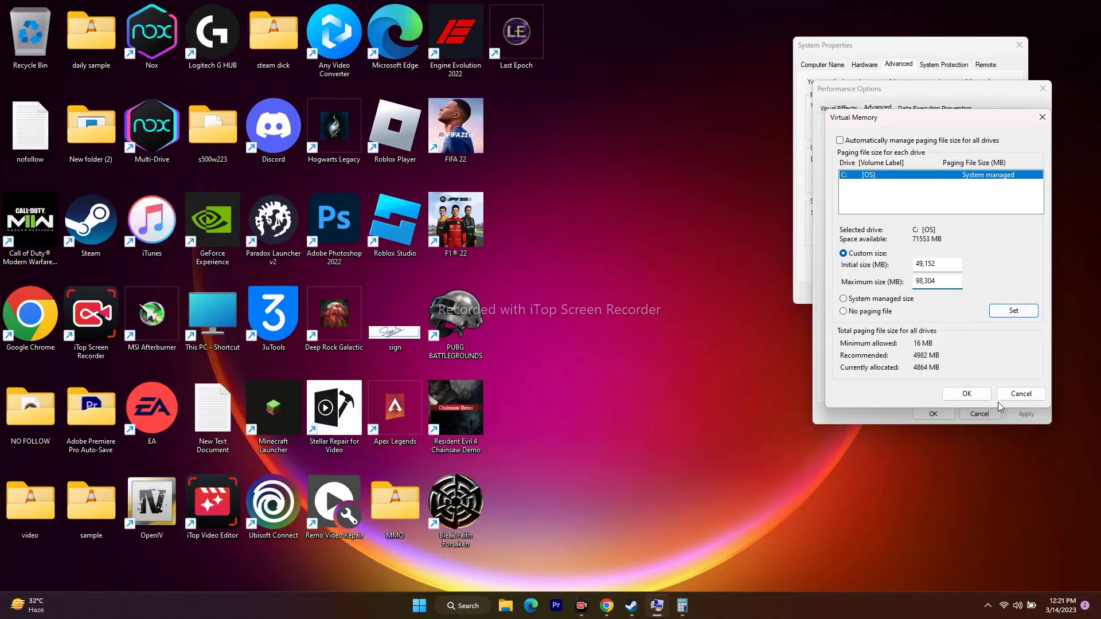
Cancel the Virtual Memory and Performance Options dialogs and close System Properties.
left_click(1019, 394)
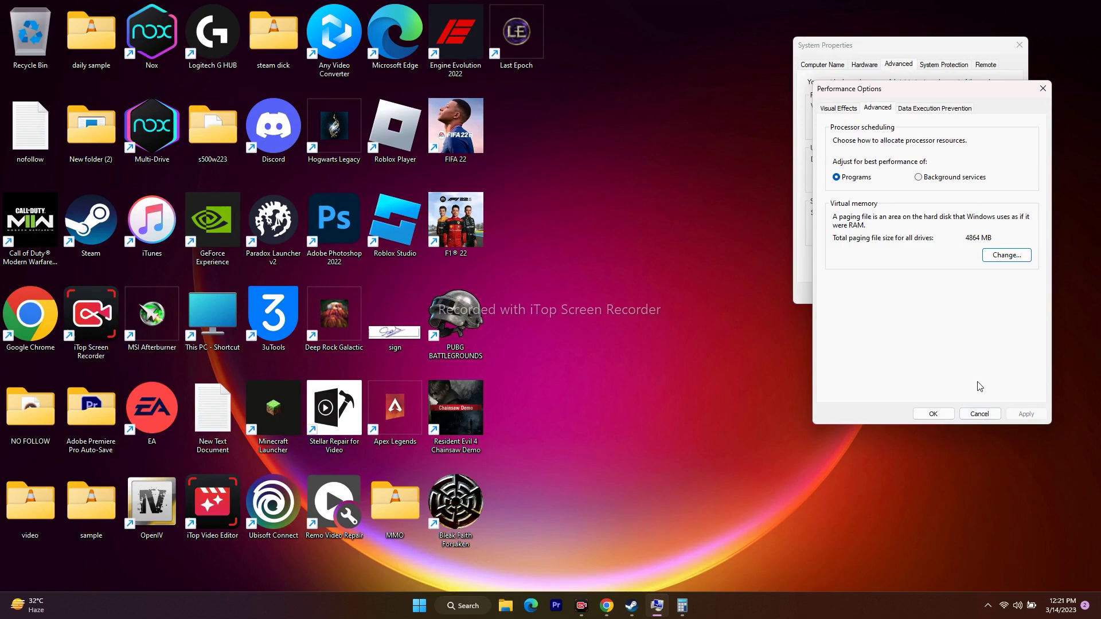
left_click(979, 414)
left_click(1019, 45)
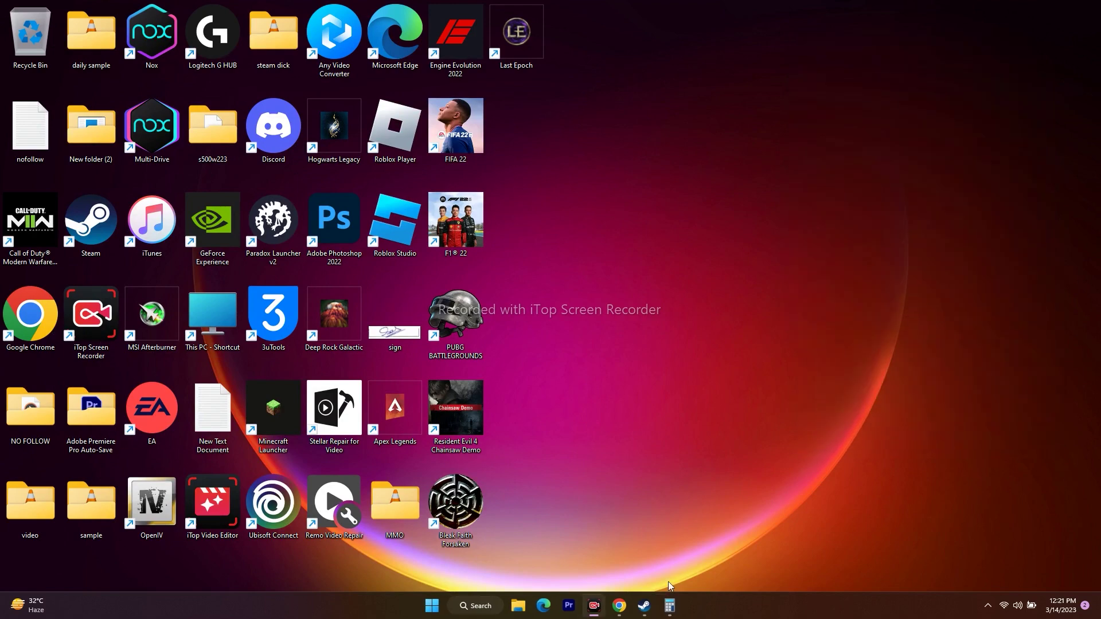
Minimize Steam, open Windows Update in Settings to check for available updates, and close Settings.
left_click(644, 606)
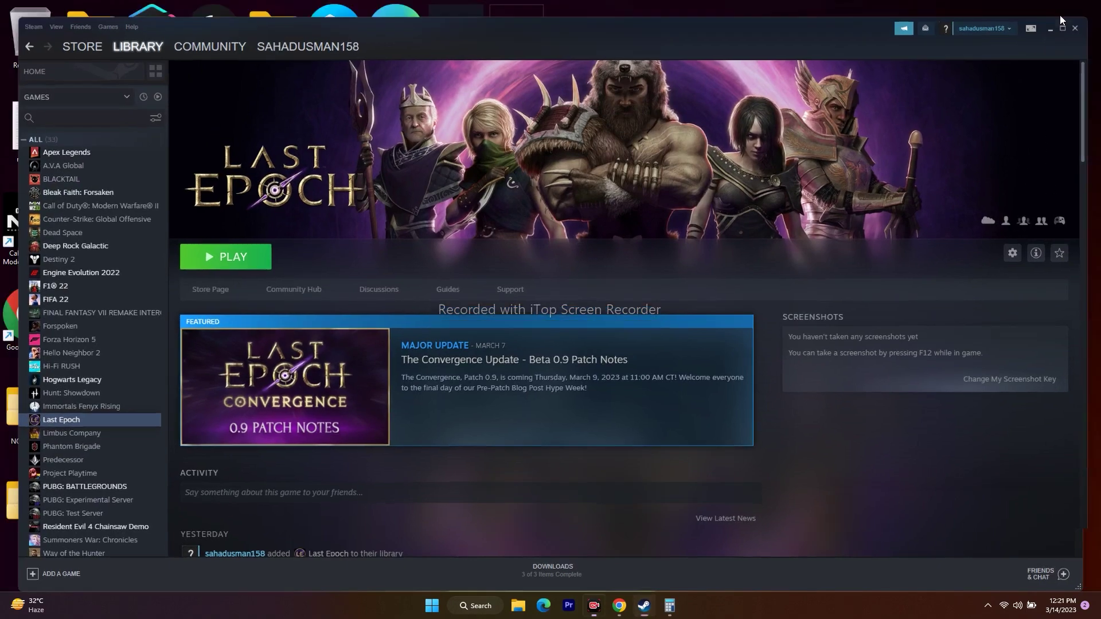
left_click(1061, 12)
left_click(479, 609)
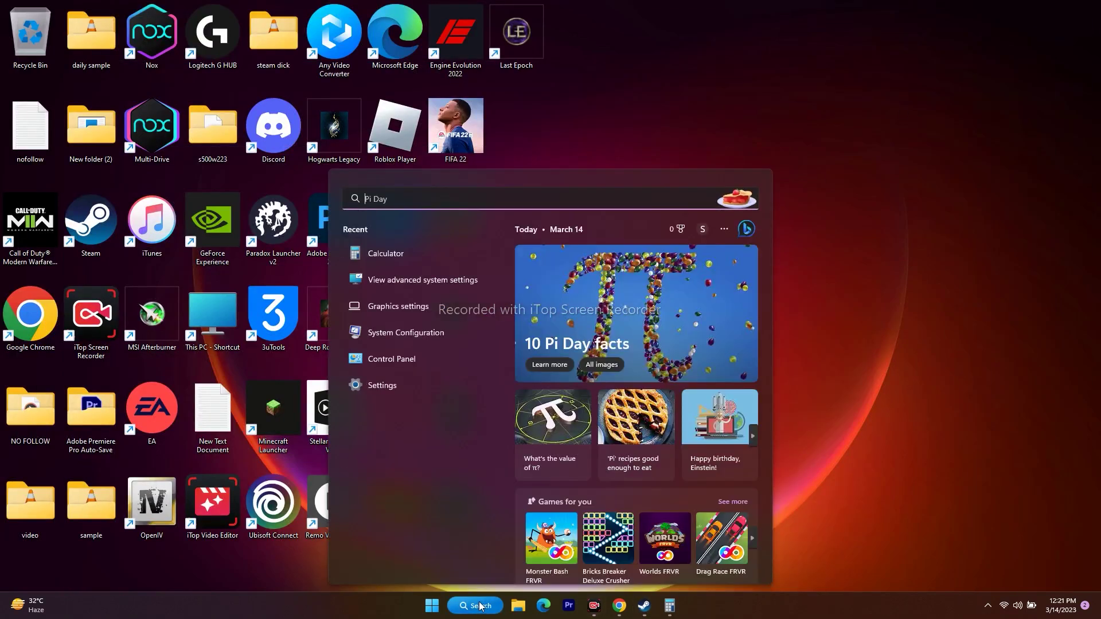
left_click(392, 390)
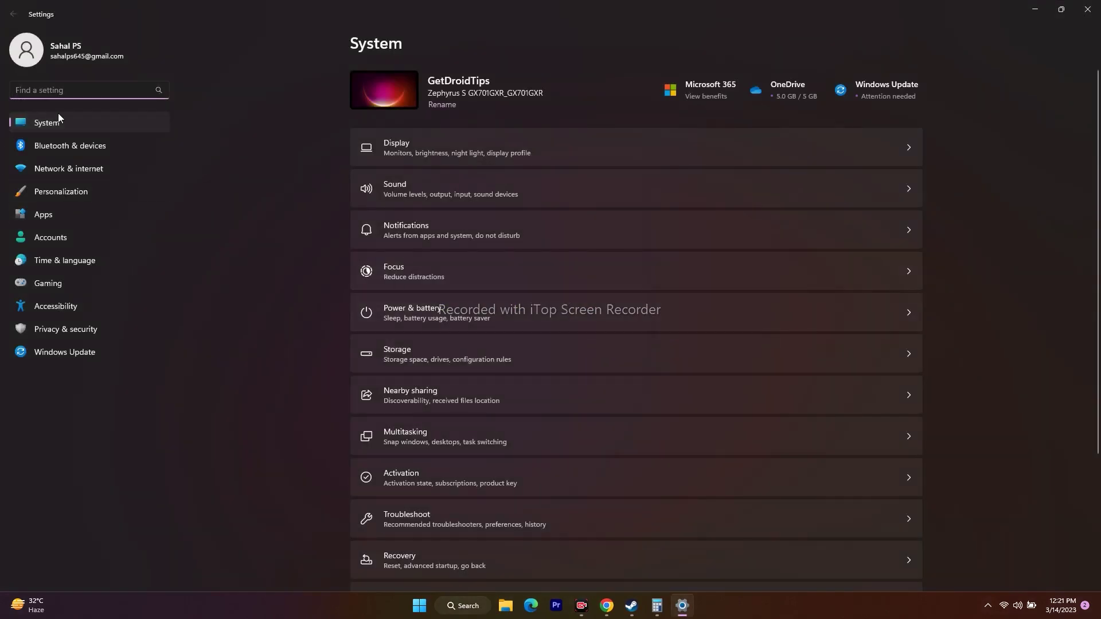
left_click(74, 354)
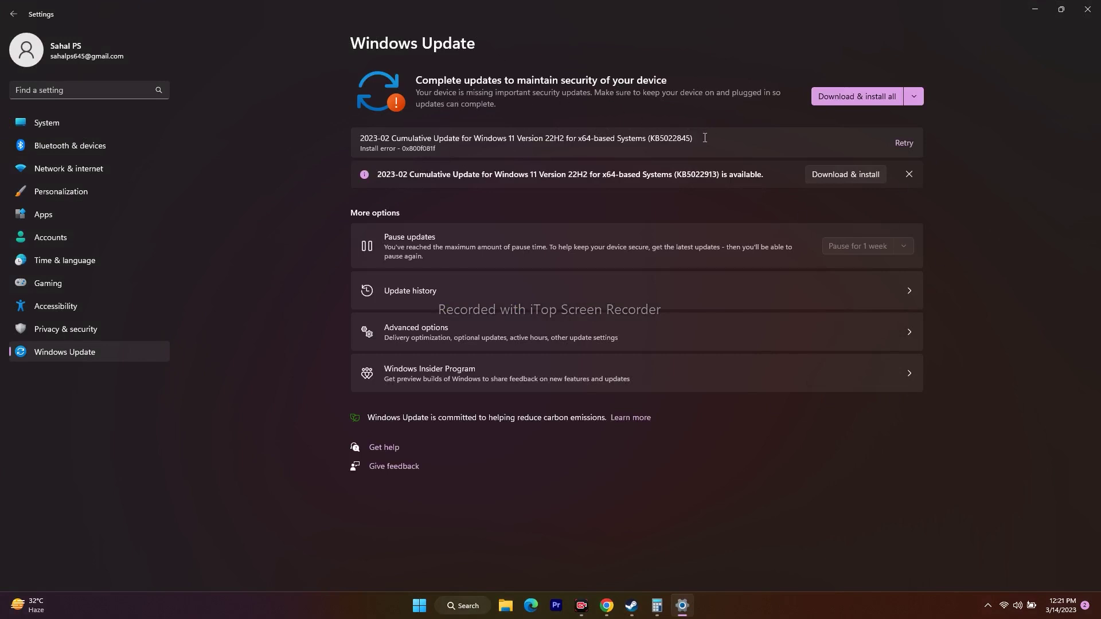
left_click(1088, 9)
Minimize the browser, view Last Epoch's management options in the Steam library, including Uninstall, and minimize Steam.
left_click(620, 606)
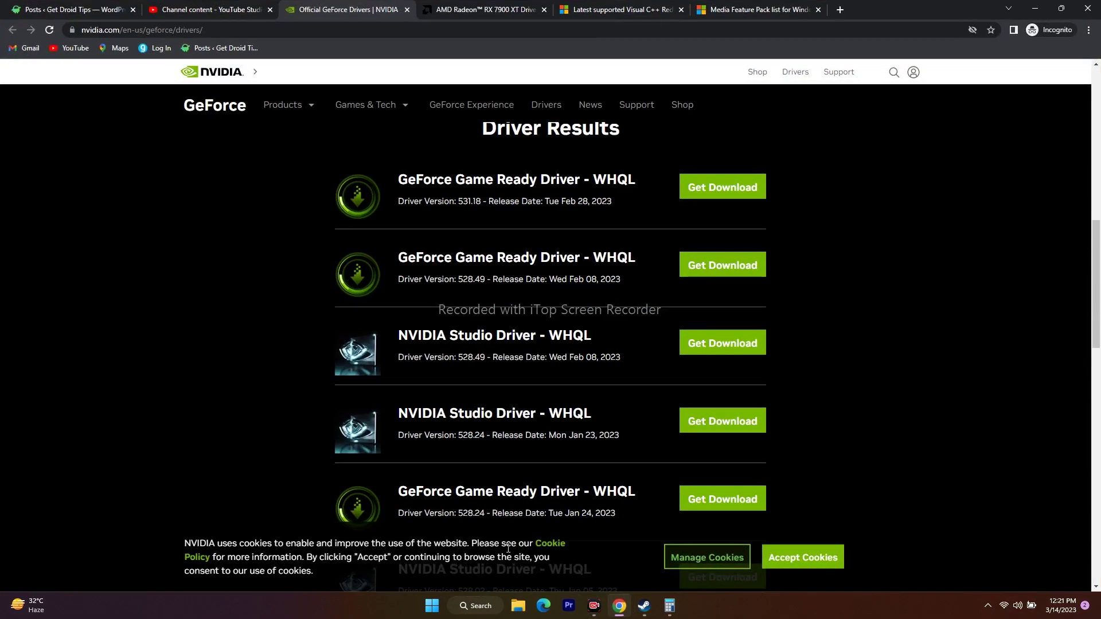
left_click(1028, 6)
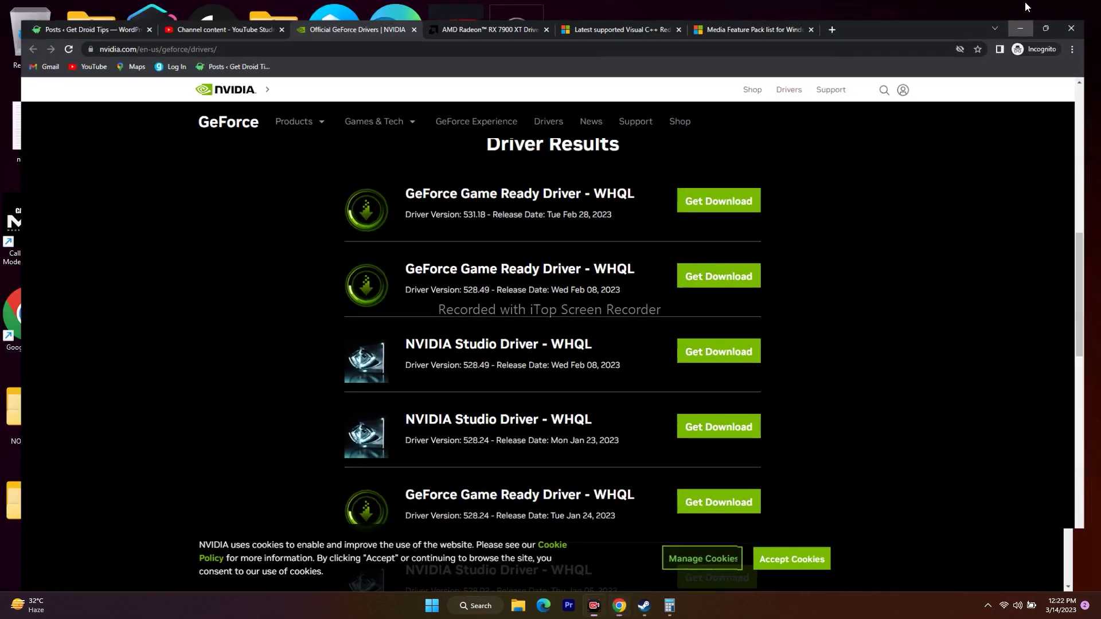
left_click(644, 607)
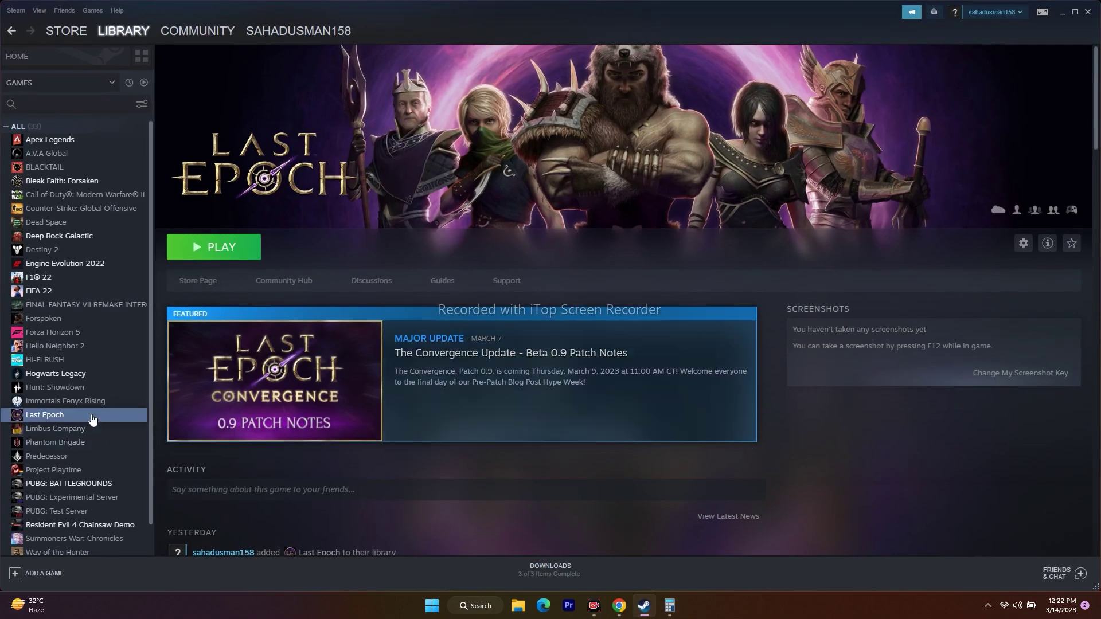
right_click(72, 414)
mouse_move(93, 471)
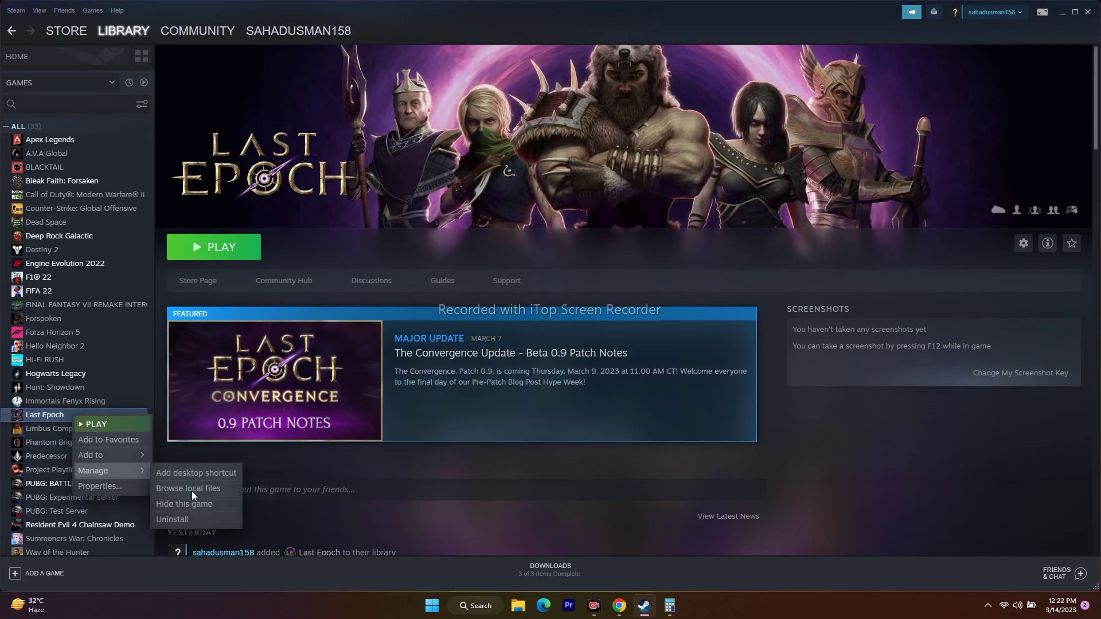
left_click(130, 411)
left_click(1062, 13)
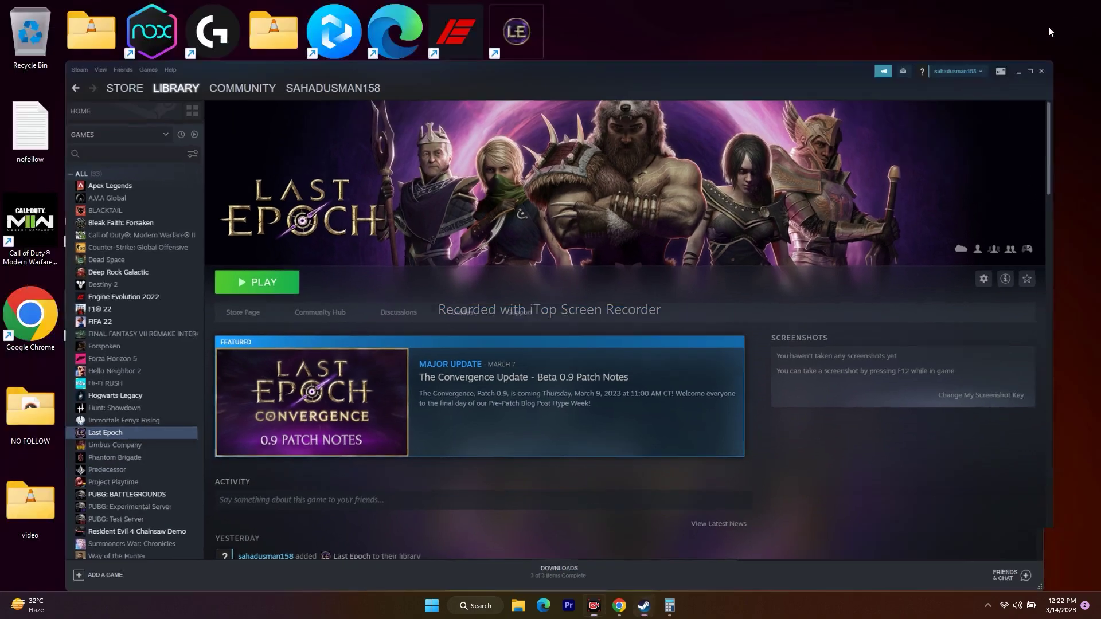
Check the drives under This PC in File Explorer, close it, and switch back to Steam.
left_click(518, 606)
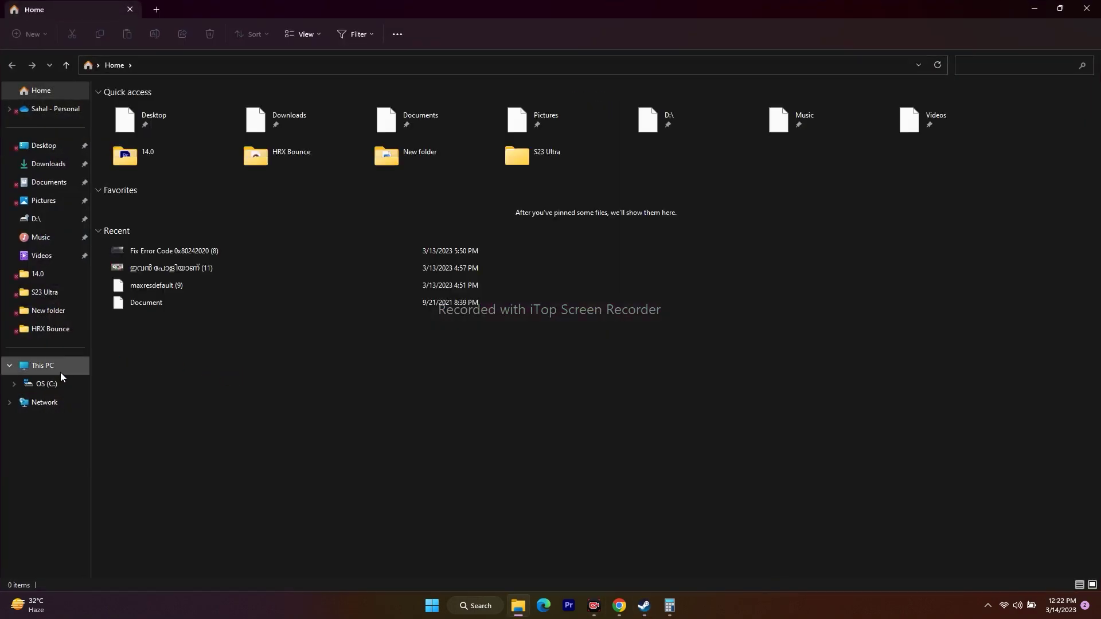
left_click(60, 370)
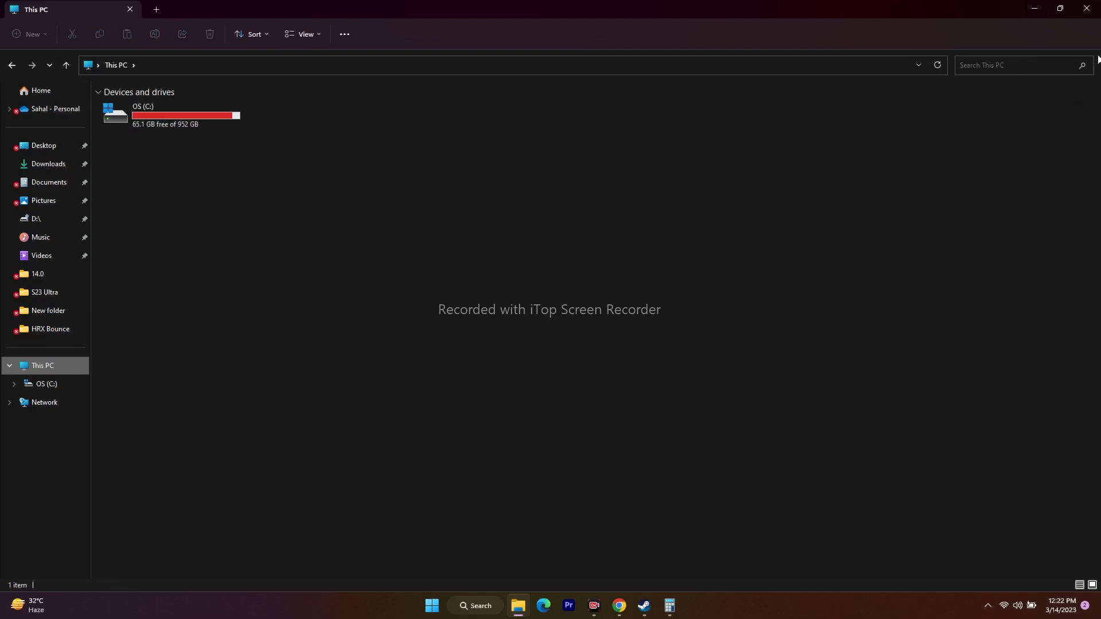
left_click(1092, 10)
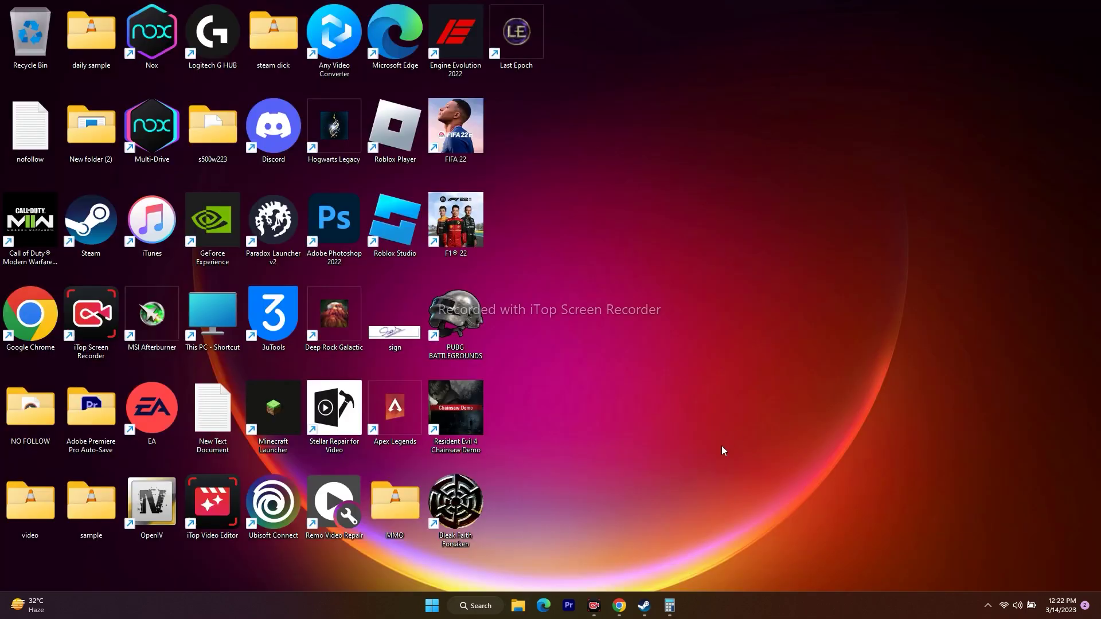
left_click(644, 605)
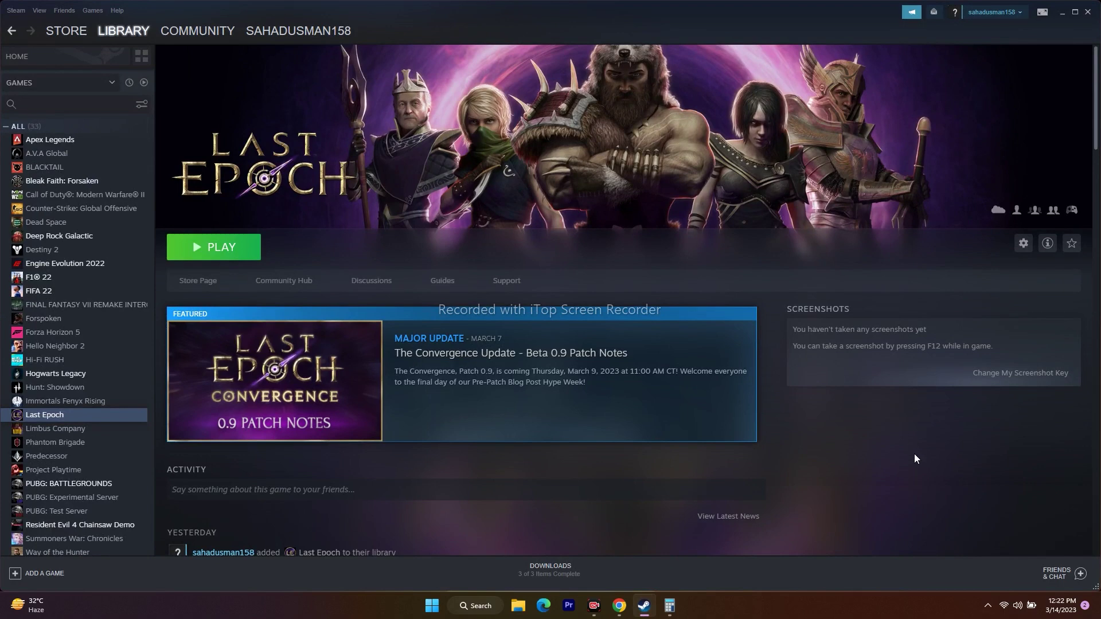